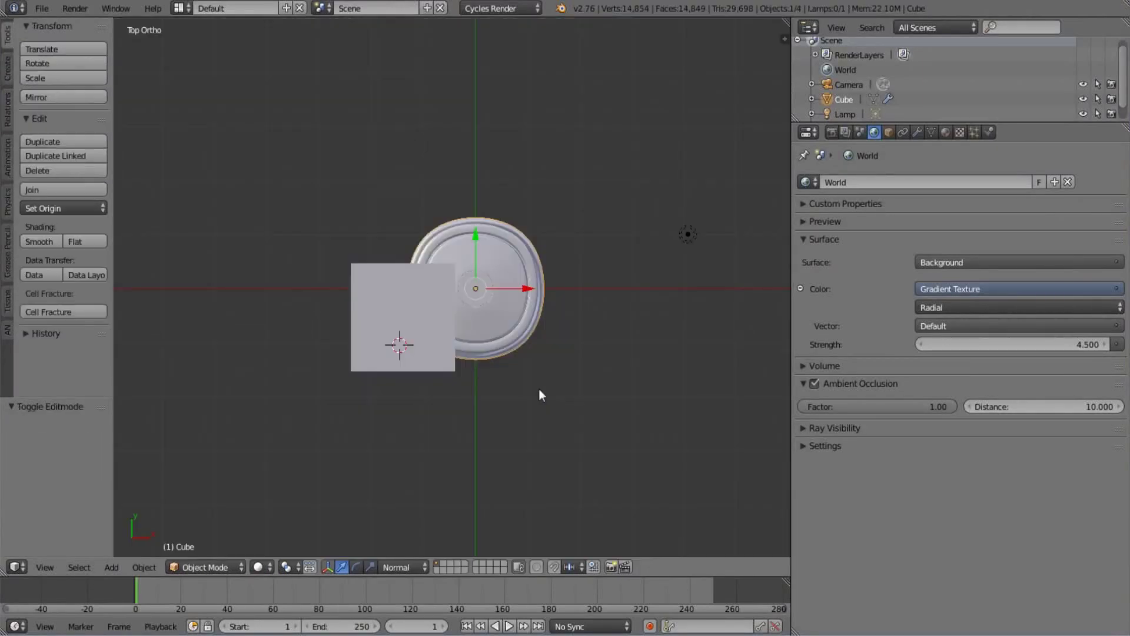
# - Duplicate the ear cup and set the copy down beside the original
pyautogui.hotkey('shift', 'd')
pyautogui.click(499, 171)
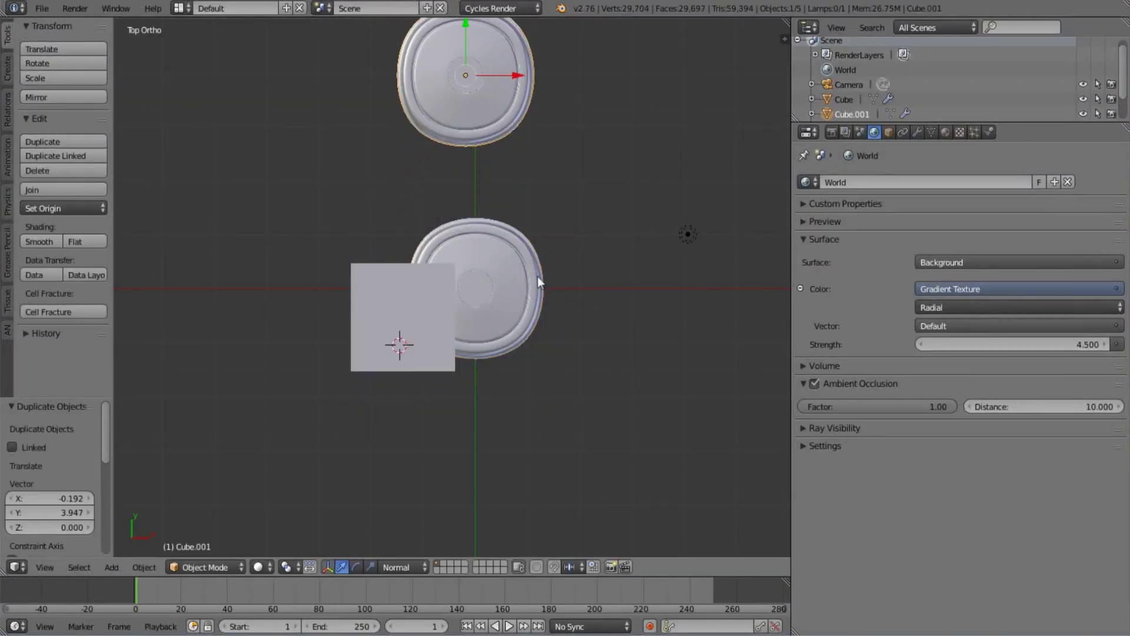
pyautogui.moveTo(538, 277)
pyautogui.mouseDown(button='middle')
pyautogui.moveTo(489, 222)
pyautogui.moveTo(662, 357)
pyautogui.moveTo(644, 357)
pyautogui.mouseUp(button='middle')
pyautogui.press('g')
pyautogui.click(558, 316)
pyautogui.scroll(8, 468, 309)
pyautogui.press('Tab')
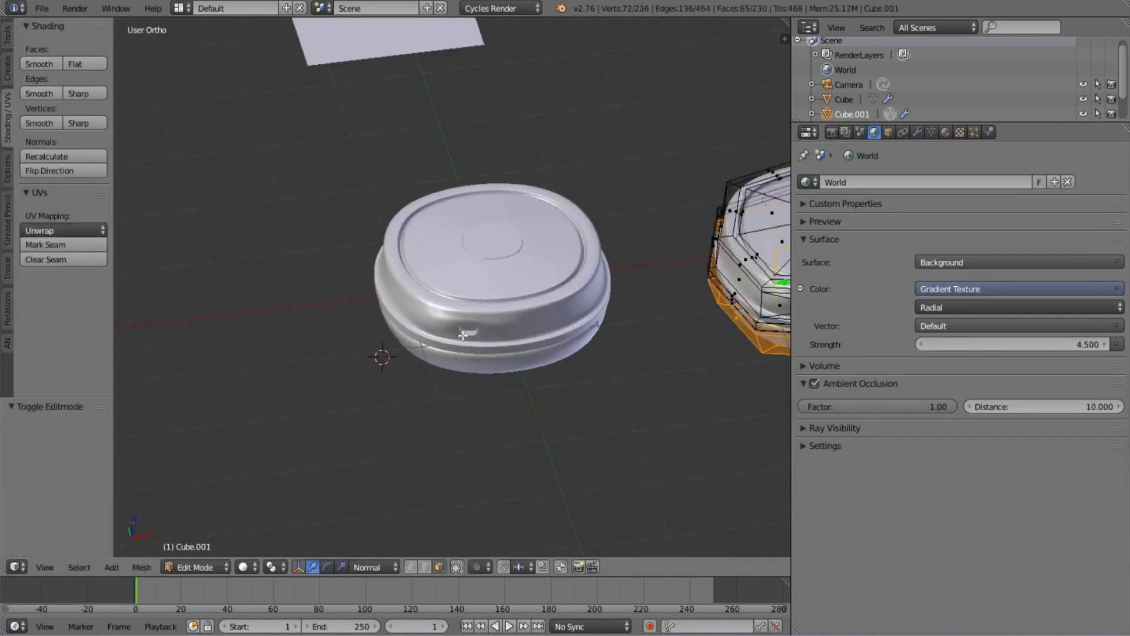
pyautogui.press('Tab')
pyautogui.scroll(-5, 463, 335)
# - Add a flat plane next to the first ear cup
pyautogui.hotkey('shift', 'a')
pyautogui.click(580, 359)
pyautogui.press('KP_7')
# - Delete the stray plane and select the Bezier curve
pyautogui.press('m')
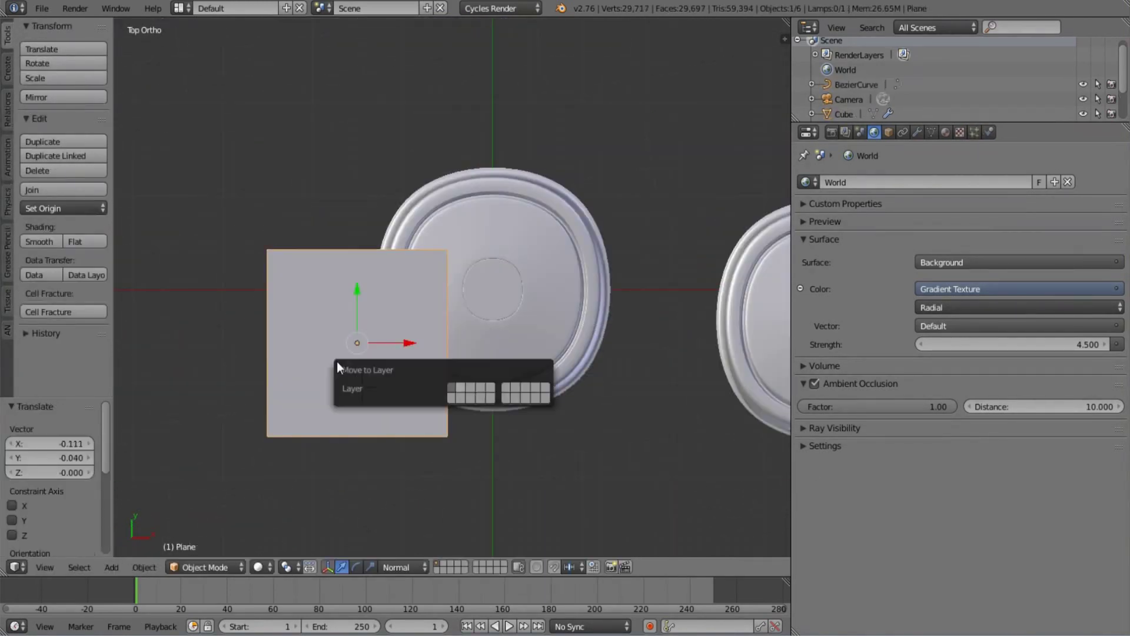
pyautogui.press('Escape')
pyautogui.press('Delete')
pyautogui.rightClick(464, 450)
pyautogui.press('g')
pyautogui.click(553, 455)
# - Move the Bezier curve along a single axis up to the ear cup
pyautogui.moveTo(609, 430); pyautogui.dragTo(481, 344, button='middle')
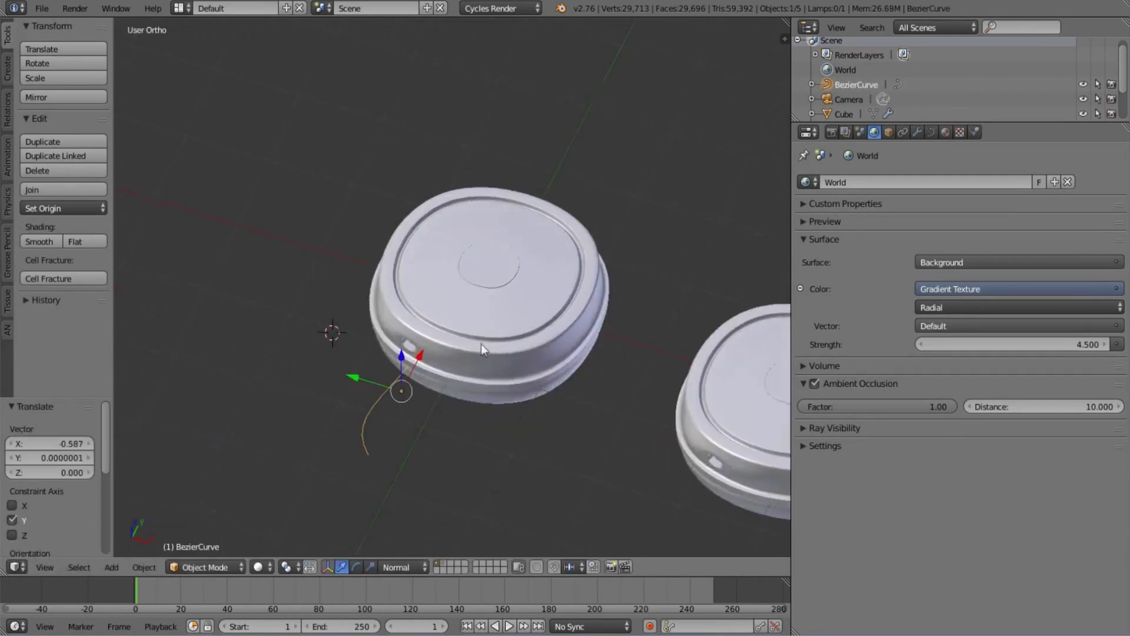
pyautogui.press('g')
pyautogui.press('y')
pyautogui.click(352, 348)
pyautogui.moveTo(352, 349); pyautogui.dragTo(446, 417, button='middle')
# - In top view, rotate a curve segment and place it below the ear cup
pyautogui.press('Tab')
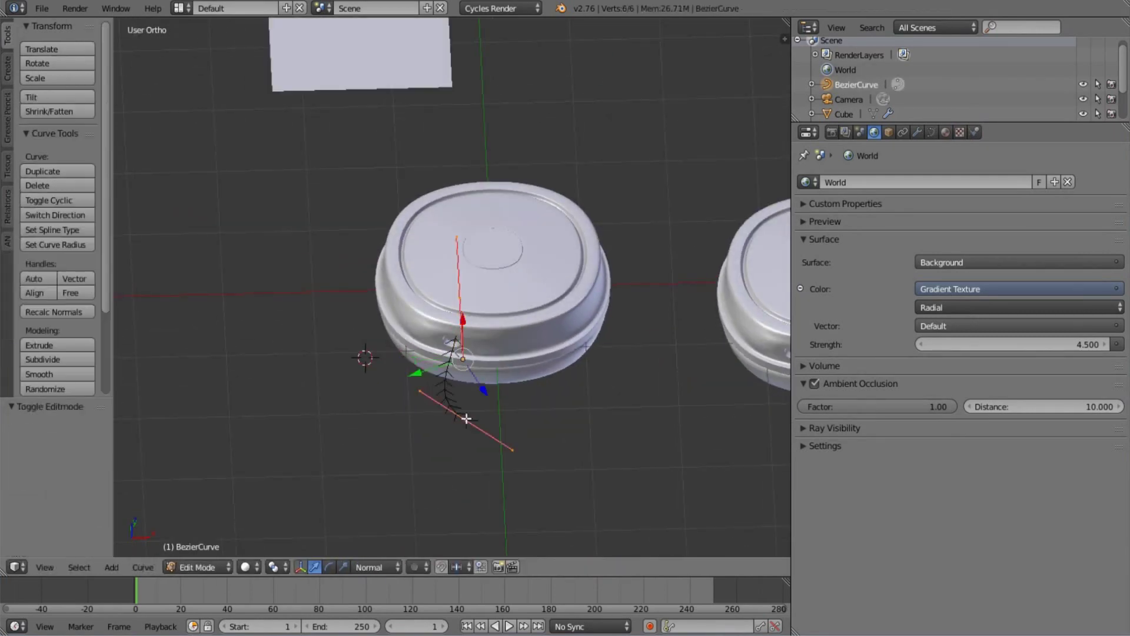
pyautogui.press('KP_7')
pyautogui.press('r')
pyautogui.click(557, 475)
pyautogui.press('g')
pyautogui.click(481, 339)
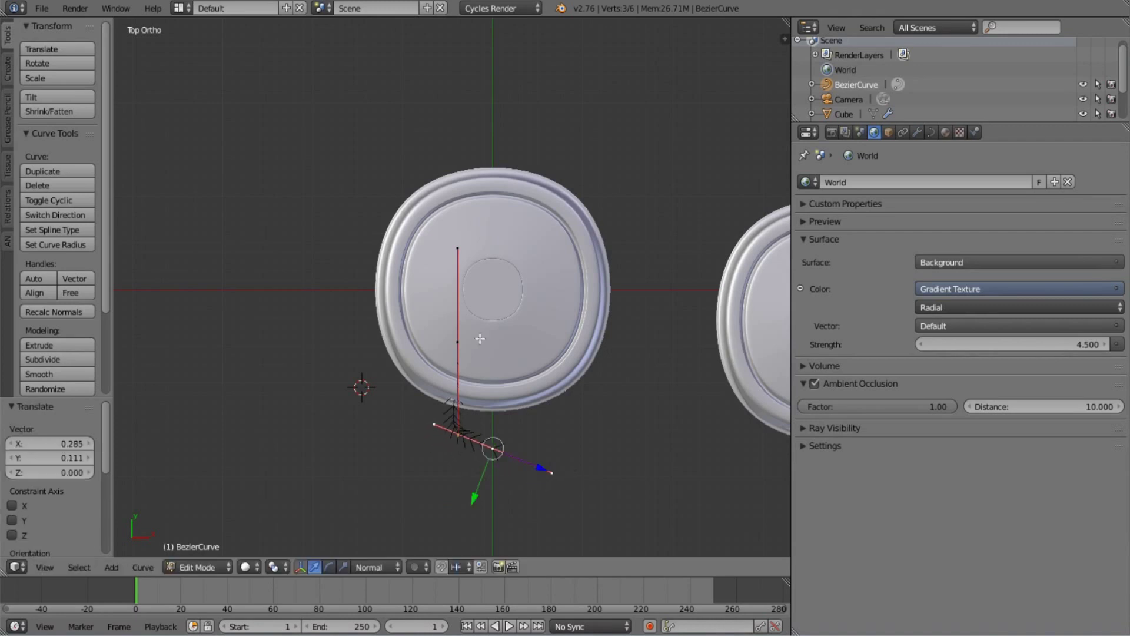
# - Extrude a new curve point to the right of the cup and rotate its handle
pyautogui.click(509, 457)
pyautogui.press('e')
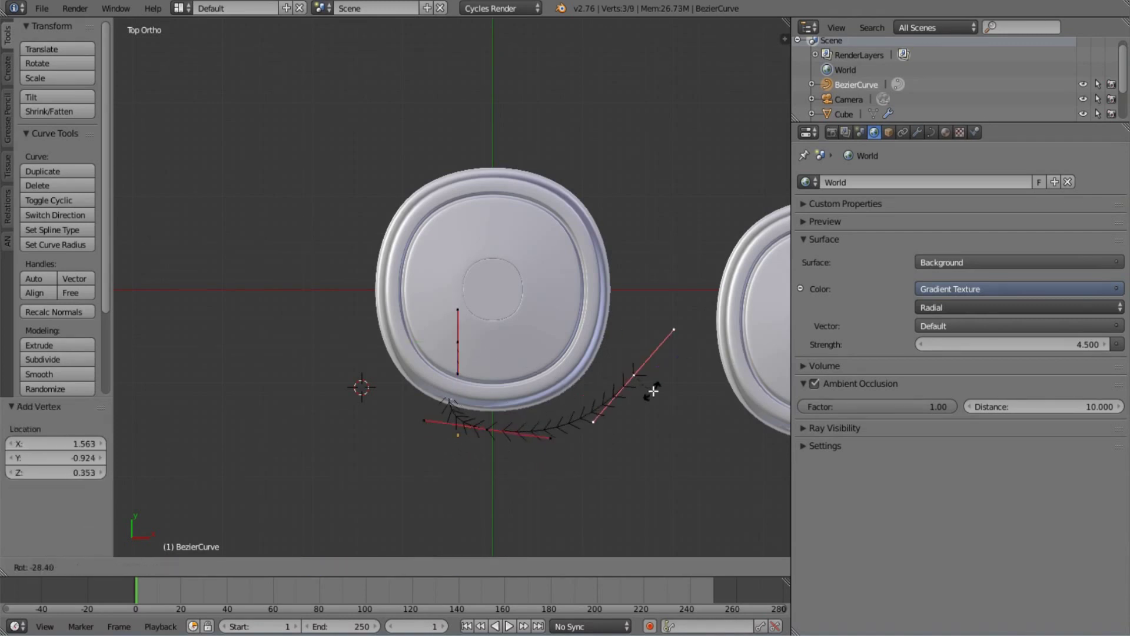
pyautogui.click(670, 386)
pyautogui.press('r')
pyautogui.click(696, 382)
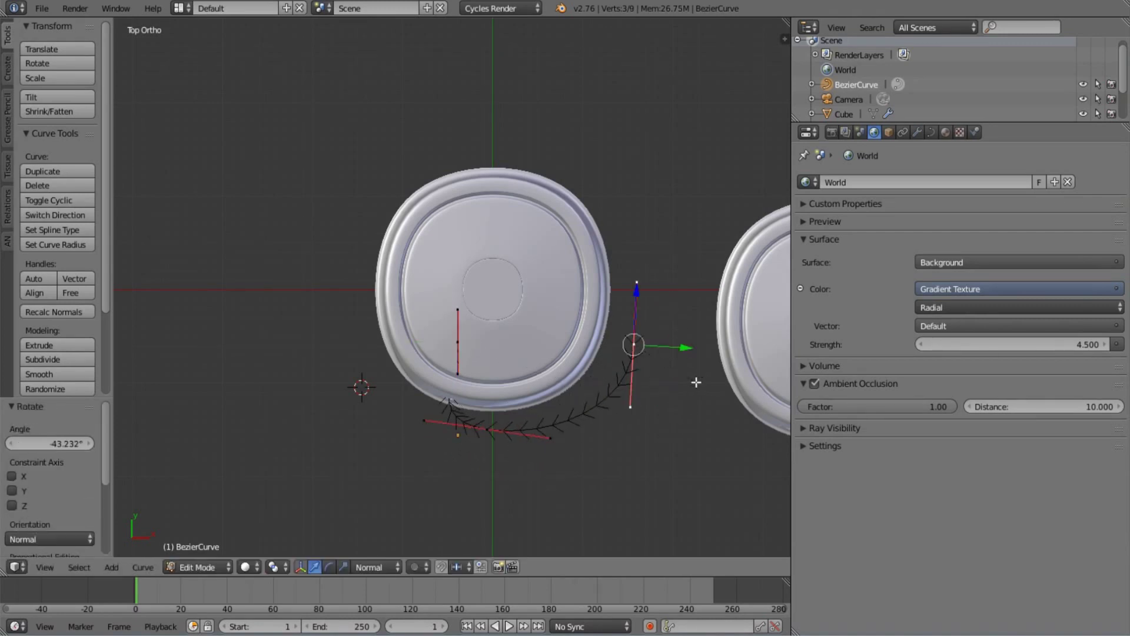
pyautogui.press('Tab')
pyautogui.moveTo(674, 389)
pyautogui.mouseDown(button='middle')
pyautogui.moveTo(337, 351)
pyautogui.moveTo(514, 292)
pyautogui.mouseUp(button='middle')
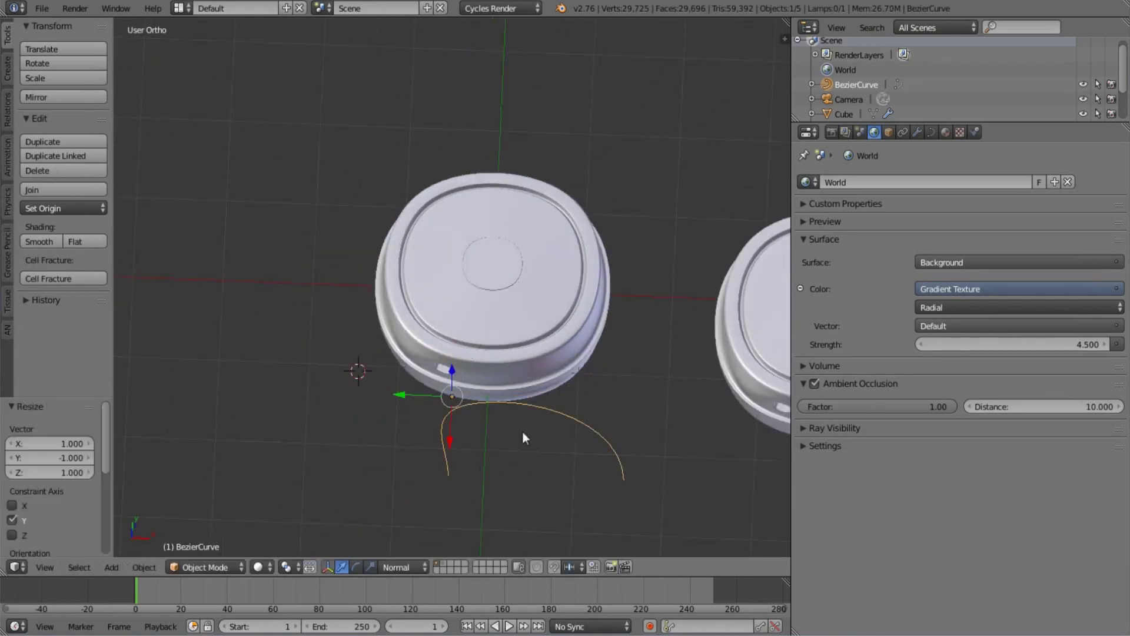
# - Switch transform orientation to Local and move the whole curve along X
pyautogui.press('Tab')
pyautogui.click(376, 567)
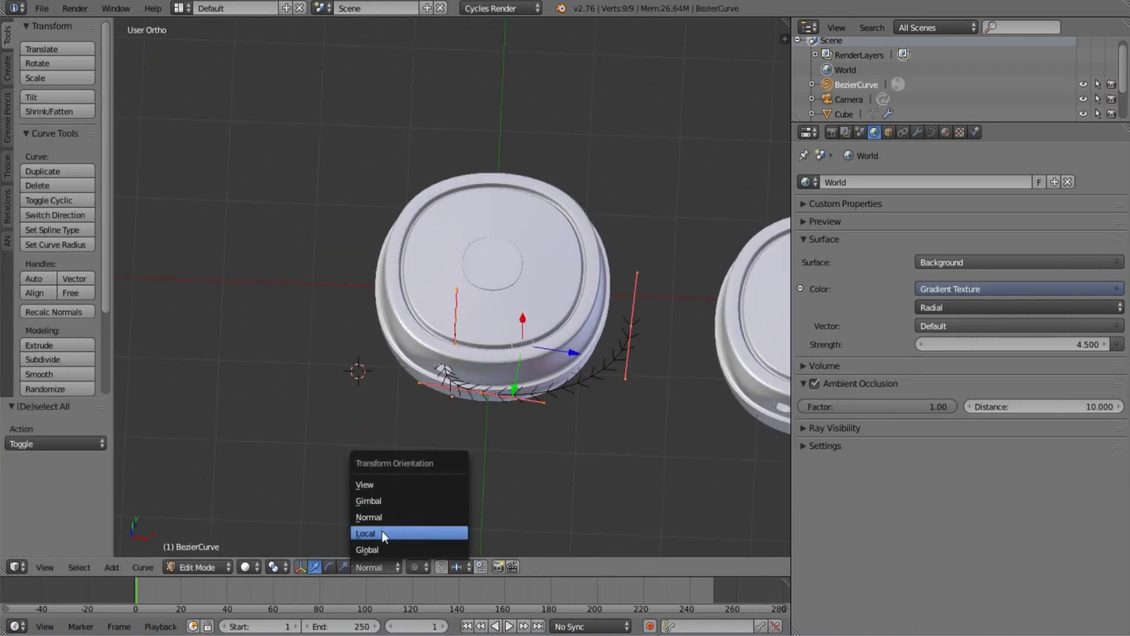
pyautogui.click(384, 543)
pyautogui.press('Tab')
pyautogui.press('g')
pyautogui.press('x')
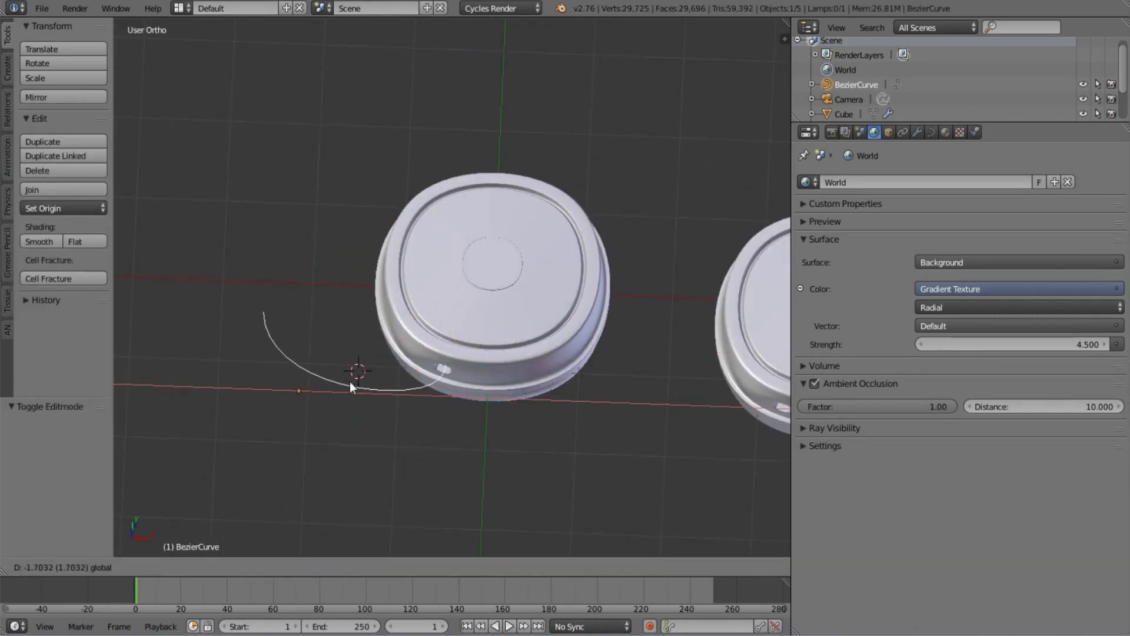
pyautogui.click(349, 381)
pyautogui.moveTo(350, 382); pyautogui.dragTo(375, 251, button='middle')
# - Extend the curve with a new upper-left point and shrink its handles
pyautogui.press('Tab')
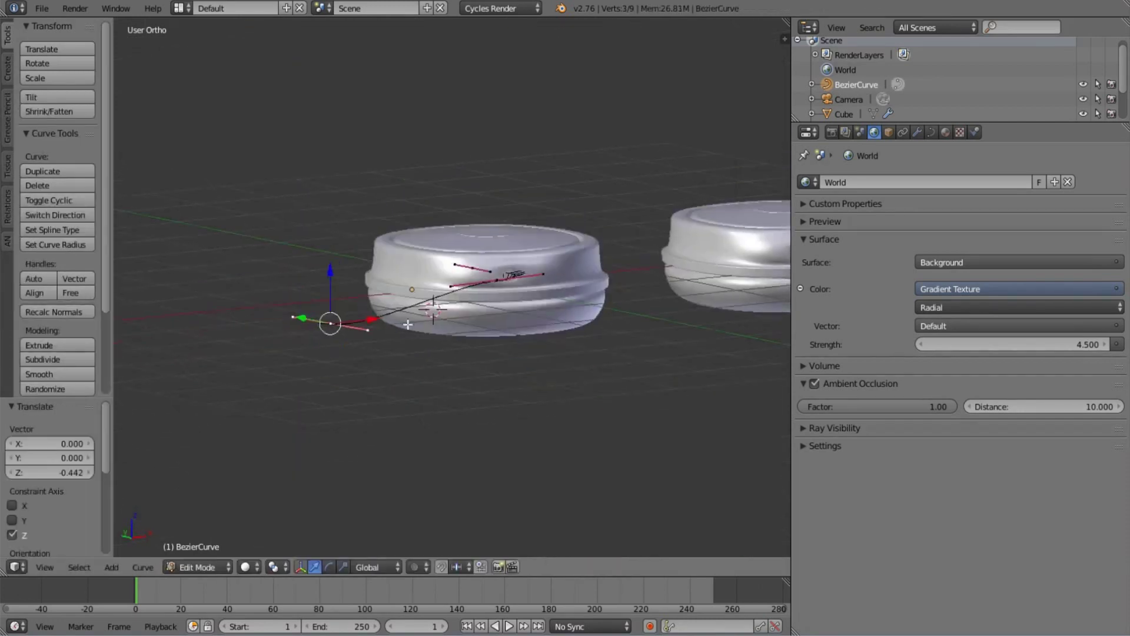
pyautogui.press('KP_1')
pyautogui.press('KP_7')
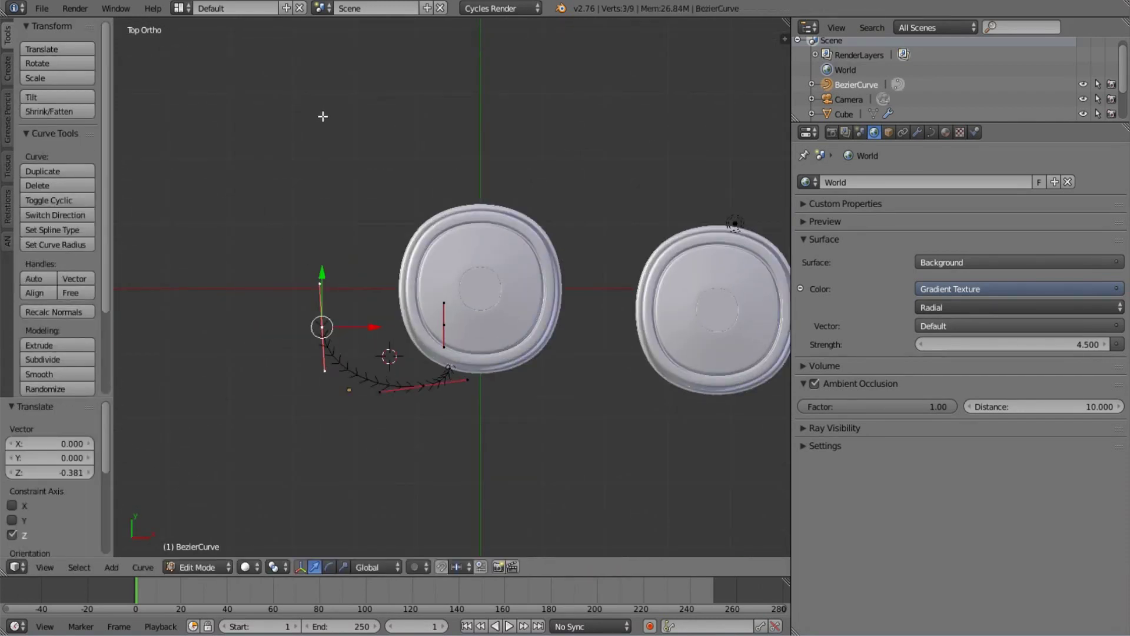
pyautogui.keyDown('ctrl'); pyautogui.rightClick(322, 116); pyautogui.keyUp('ctrl')
pyautogui.scroll(1, 347, 187)
pyautogui.press('s')
pyautogui.click(392, 247)
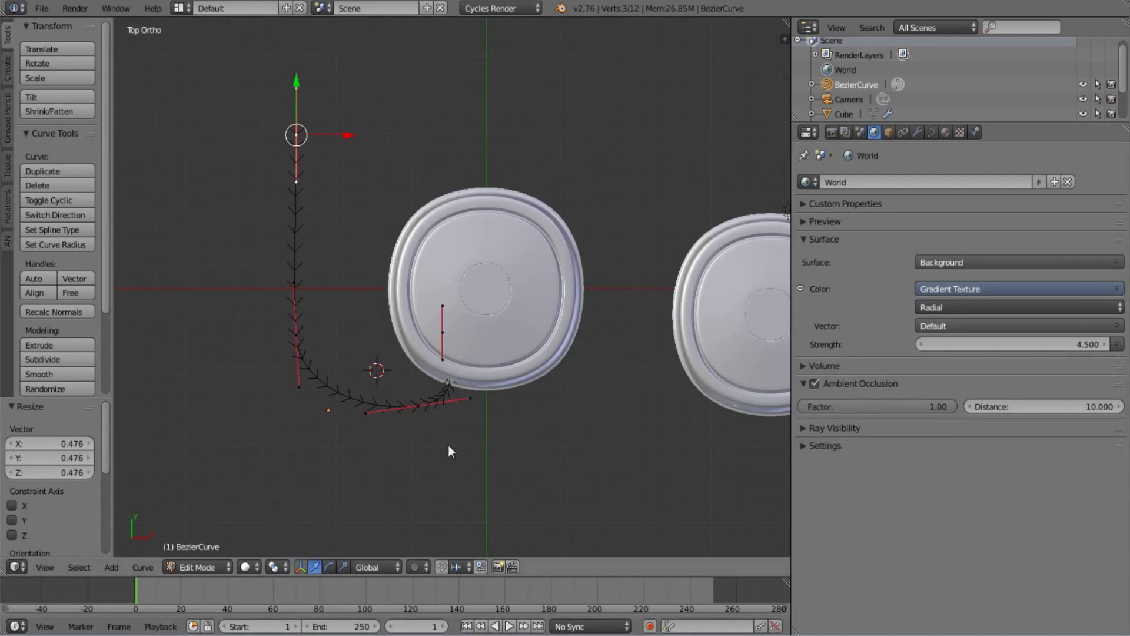
pyautogui.press('Tab')
pyautogui.moveTo(451, 452); pyautogui.dragTo(530, 353, button='middle')
pyautogui.click(932, 133)
pyautogui.click(966, 262)
# - Set the curve fill to Full and add bevel depth for a tube
pyautogui.click(994, 200)
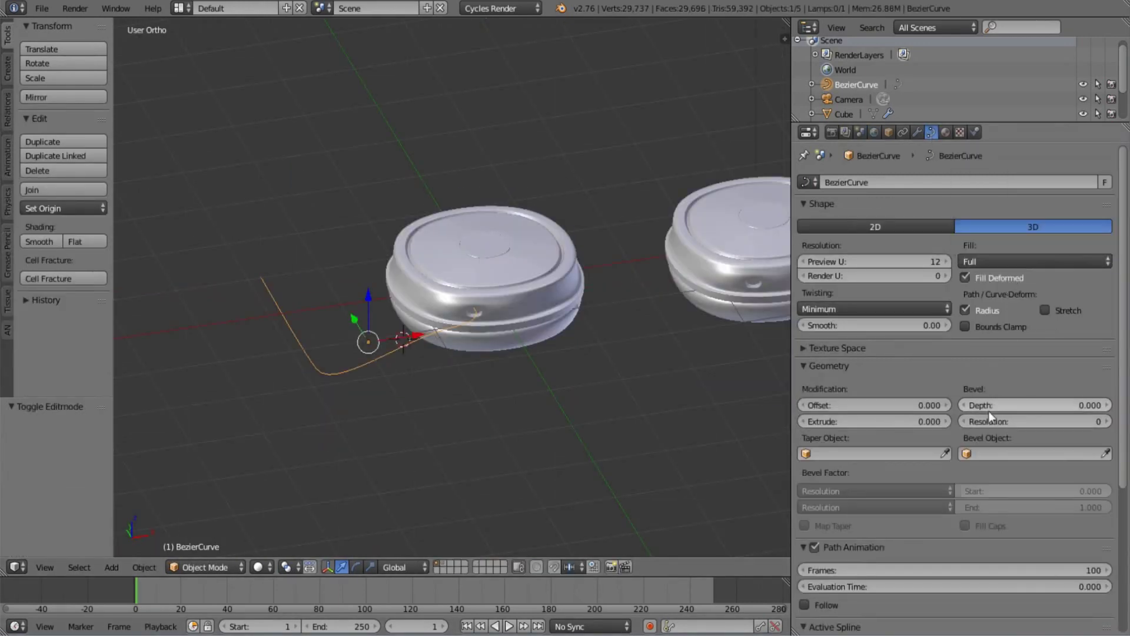
pyautogui.moveTo(988, 406); pyautogui.dragTo(1013, 406)
pyautogui.keyDown('ctrl'); pyautogui.scroll(1, 995, 422); pyautogui.keyUp('ctrl')
pyautogui.scroll(3, 431, 263)
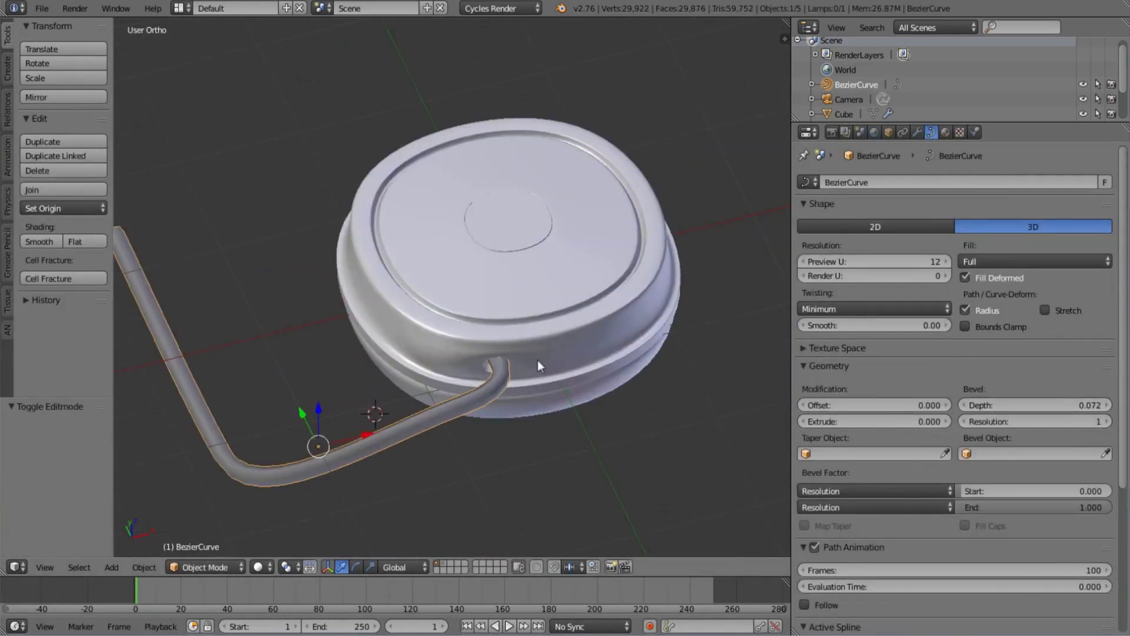
# - Pull the cable's end point into the ear cup
pyautogui.press('Tab')
pyautogui.scroll(2, 466, 322)
pyautogui.press('KP_7')
pyautogui.moveTo(467, 322); pyautogui.dragTo(447, 353, button='middle')
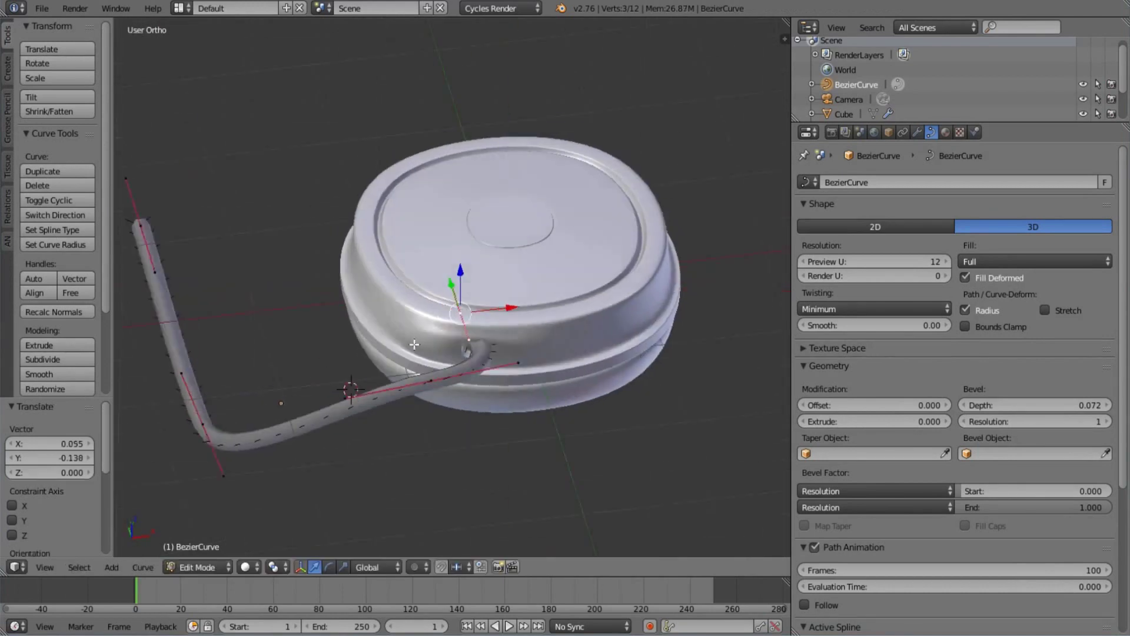
pyautogui.press('g')
pyautogui.click(479, 353)
pyautogui.press('KP_1')
pyautogui.press('KP_7')
pyautogui.press('g')
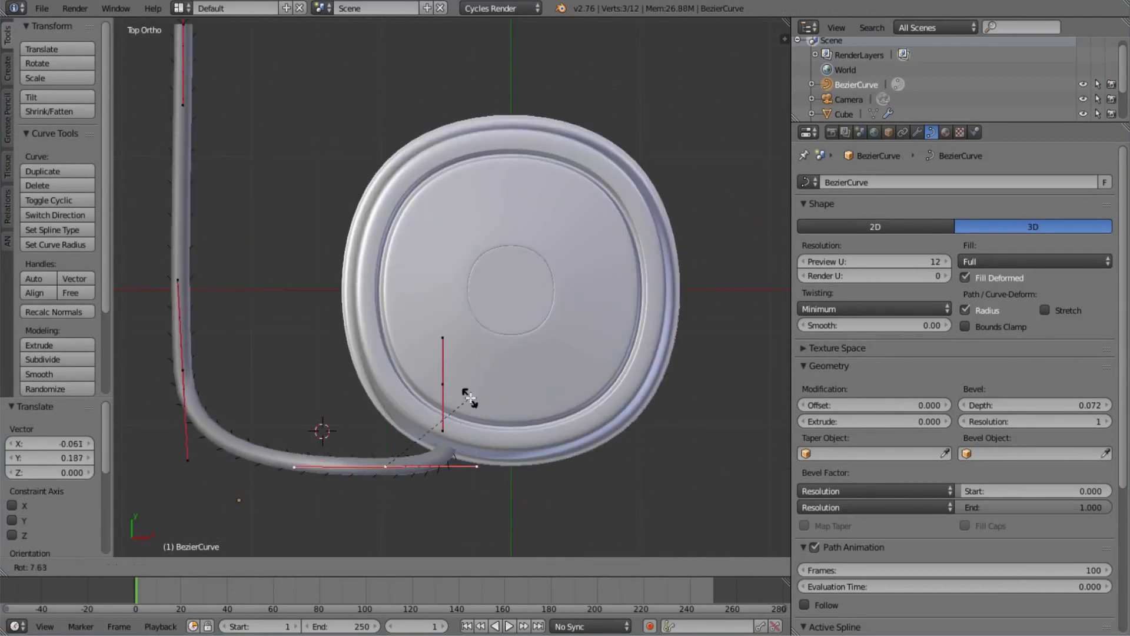
pyautogui.click(441, 437)
# - Straighten the cable's vertical leg by moving points along X and Y
pyautogui.scroll(3, 317, 204)
pyautogui.scroll(-4, 317, 204)
pyautogui.press('g')
pyautogui.press('x')
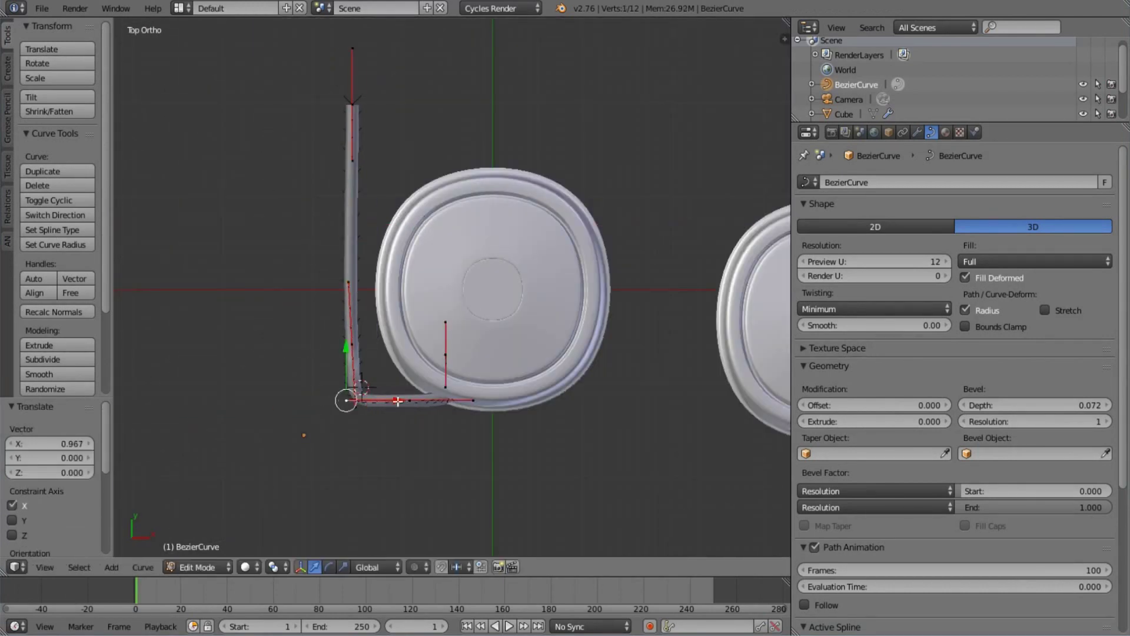
pyautogui.click(352, 152)
pyautogui.press('g')
pyautogui.press('y')
pyautogui.click(383, 197)
# - Adjust the cable's thickness at the selected point with Alt+S
pyautogui.moveTo(383, 197); pyautogui.dragTo(564, 363, button='middle')
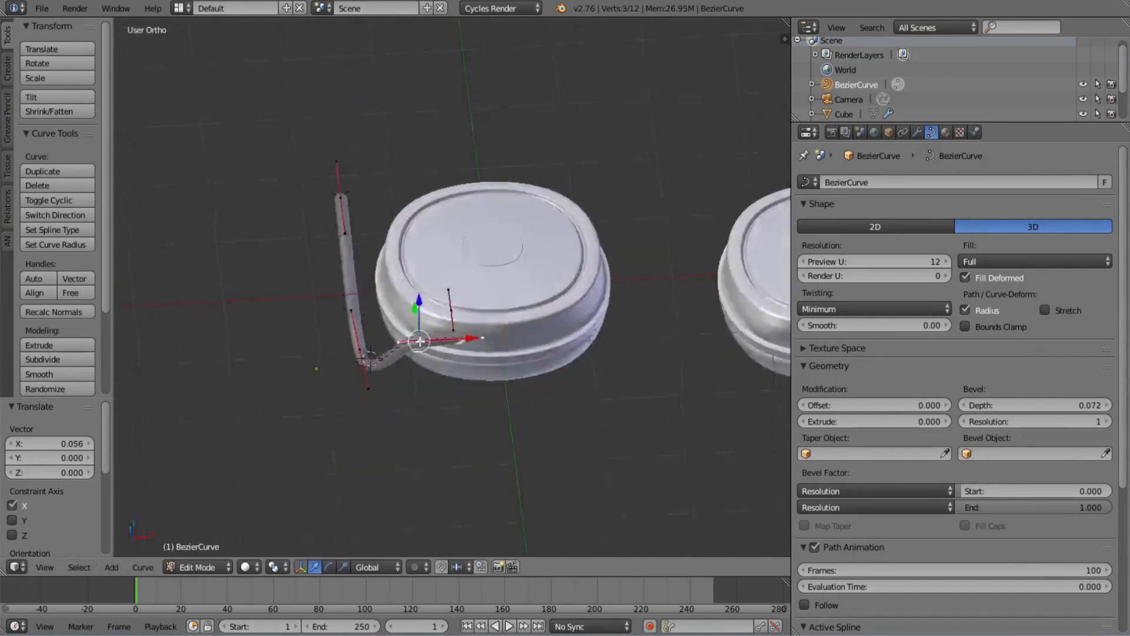
pyautogui.click(571, 366)
pyautogui.moveTo(615, 283); pyautogui.dragTo(606, 324, button='middle')
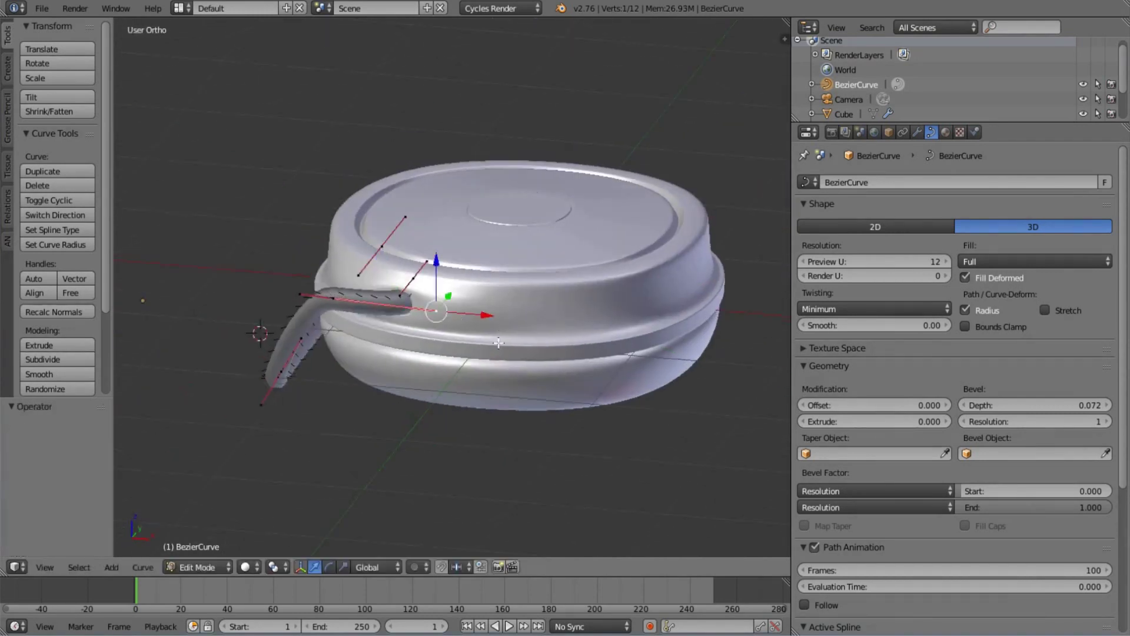
pyautogui.hotkey('alt', 's')
pyautogui.click(606, 325)
pyautogui.press('KP_7')
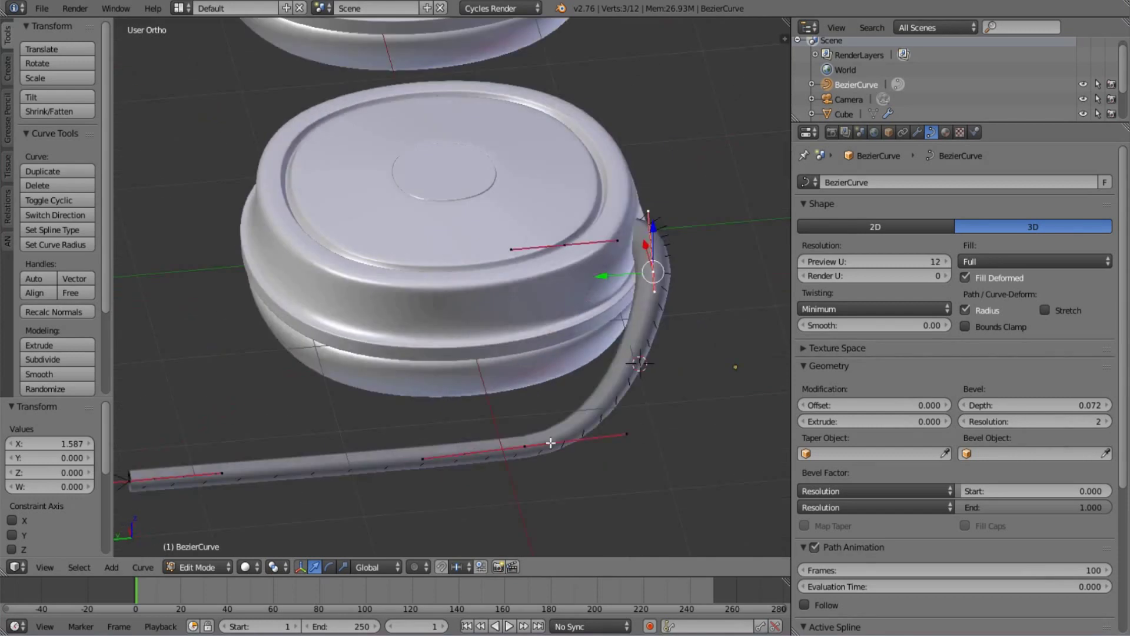
# - Rotate the top point's handle and shift a lower cable point along Y
pyautogui.keyDown('shift'); pyautogui.moveTo(409, 105); pyautogui.dragTo(372, 243, button='middle'); pyautogui.keyUp('shift')
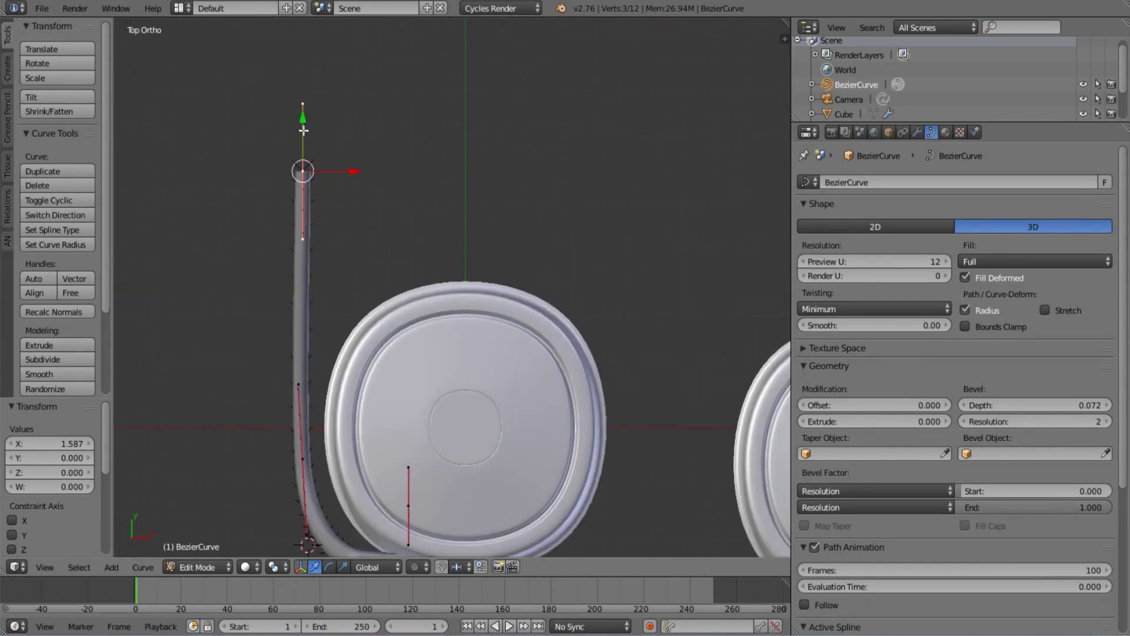
pyautogui.moveTo(303, 124); pyautogui.dragTo(287, 508)
pyautogui.hotkey('ctrl', 'z')
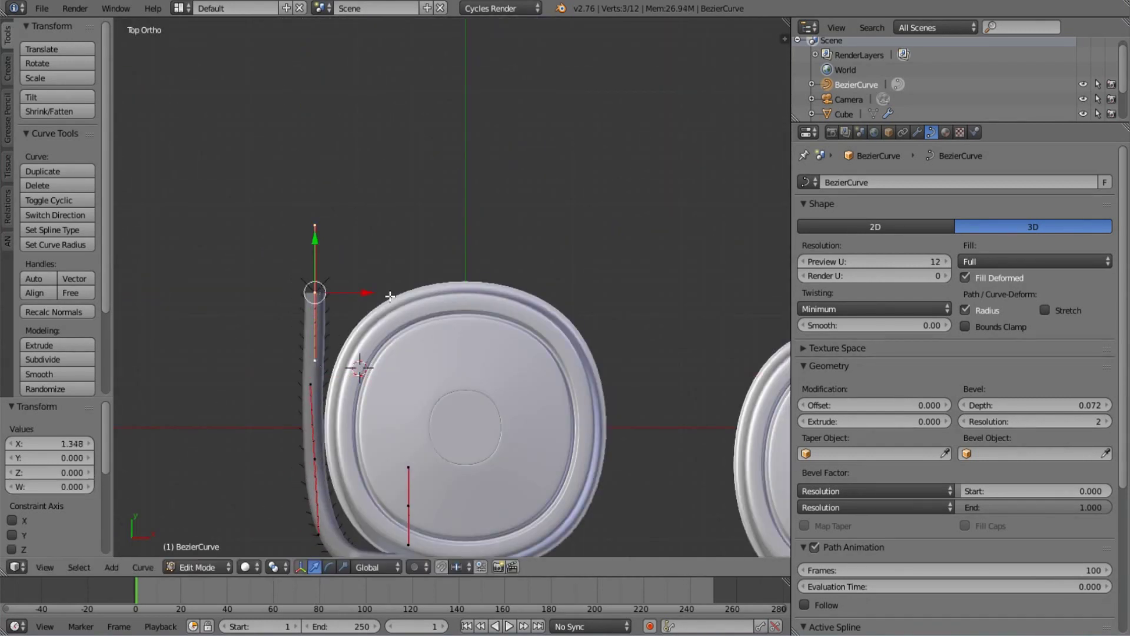
pyautogui.press('r')
pyautogui.click(442, 269)
pyautogui.rightClick(319, 533)
pyautogui.press('g')
pyautogui.press('y')
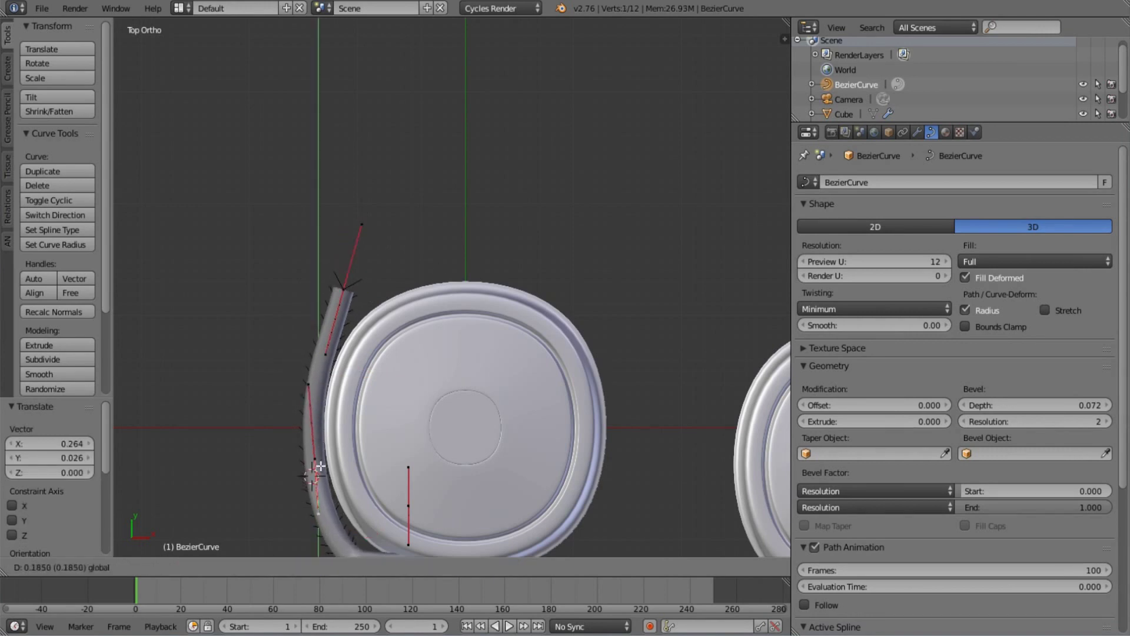
pyautogui.click(375, 419)
pyautogui.scroll(-2, 375, 419)
pyautogui.click(383, 467)
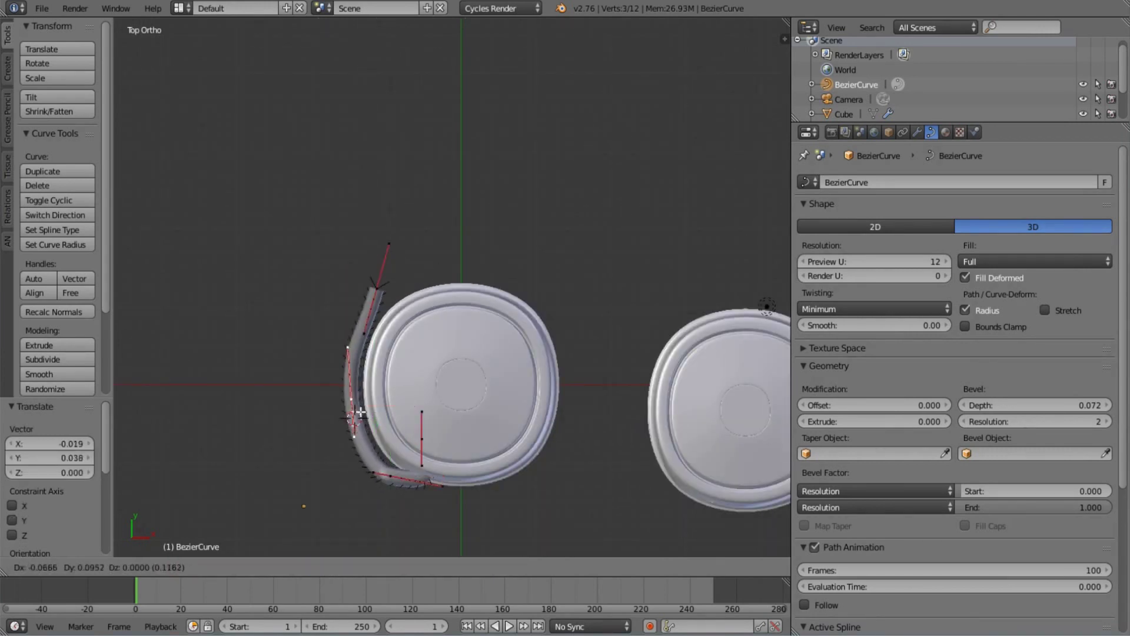
# - Add a new top point, set its thickness and position, then exit to Object Mode
pyautogui.press('g')
pyautogui.rightClick(376, 288)
pyautogui.press('g')
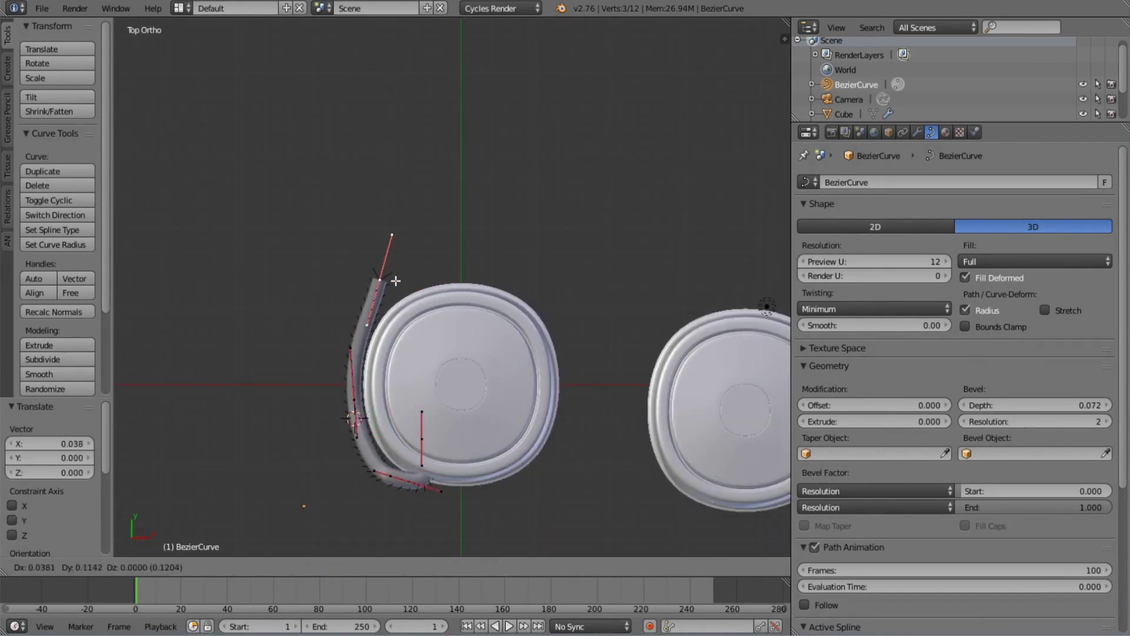
pyautogui.click(415, 224)
pyautogui.keyDown('ctrl'); pyautogui.click(385, 77); pyautogui.keyUp('ctrl')
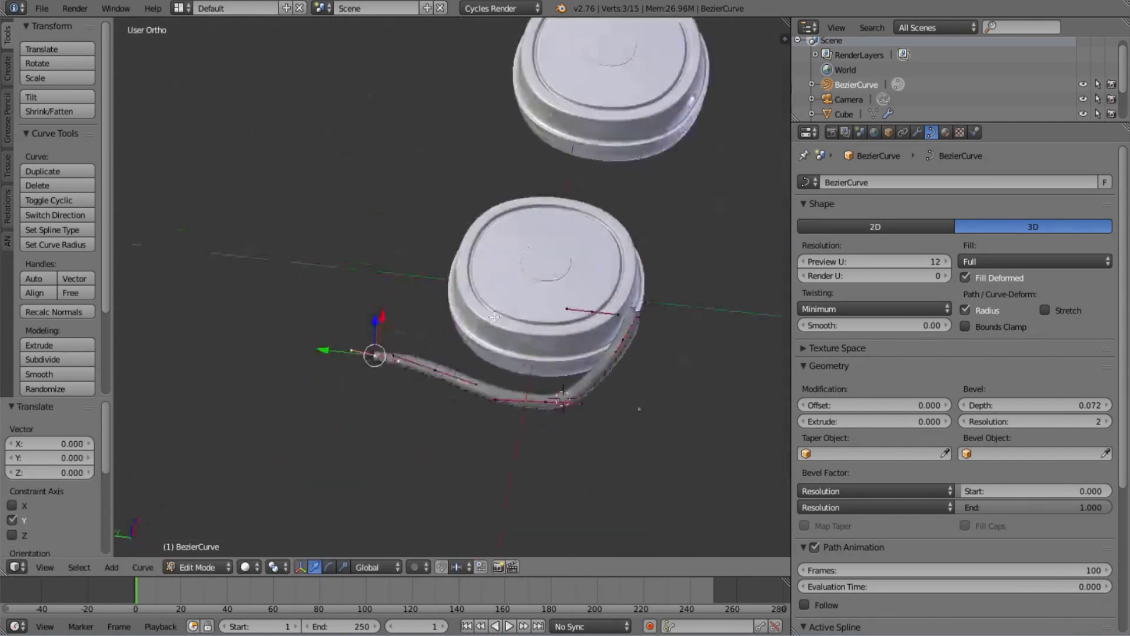
pyautogui.moveTo(385, 76); pyautogui.dragTo(412, 177, button='middle')
pyautogui.press('KP_7')
pyautogui.hotkey('alt', 's')
pyautogui.click(455, 139)
pyautogui.press('g')
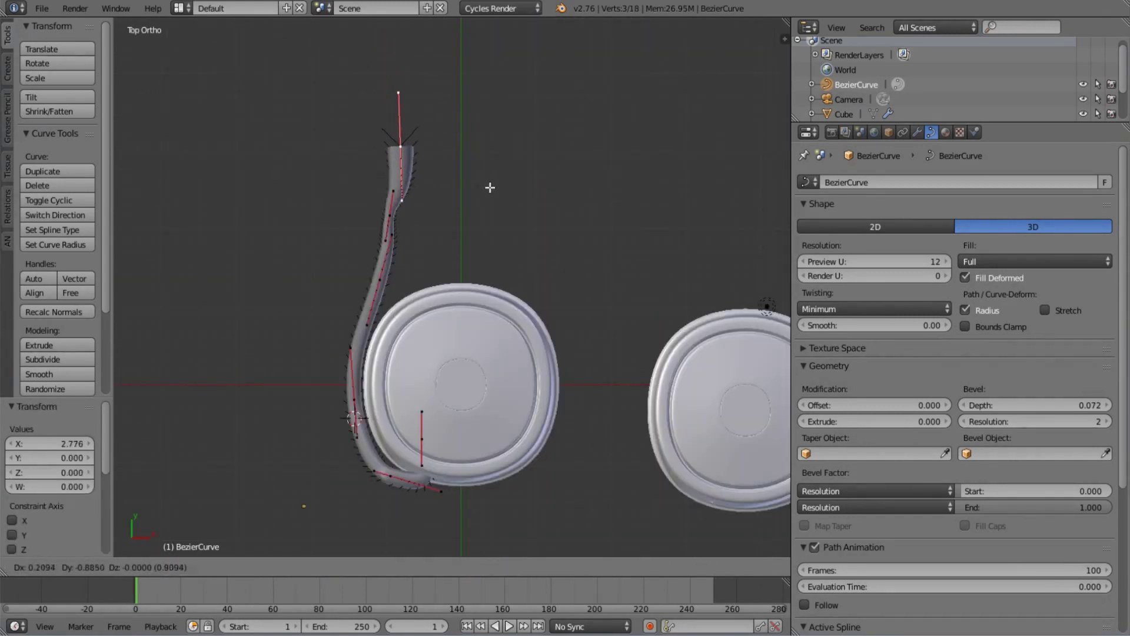
pyautogui.click(427, 112)
pyautogui.moveTo(437, 174)
pyautogui.mouseDown(button='middle')
pyautogui.moveTo(513, 322)
pyautogui.moveTo(436, 429)
pyautogui.moveTo(502, 549)
pyautogui.moveTo(430, 252)
pyautogui.moveTo(392, 516)
pyautogui.mouseUp(button='middle')
pyautogui.press('Tab')
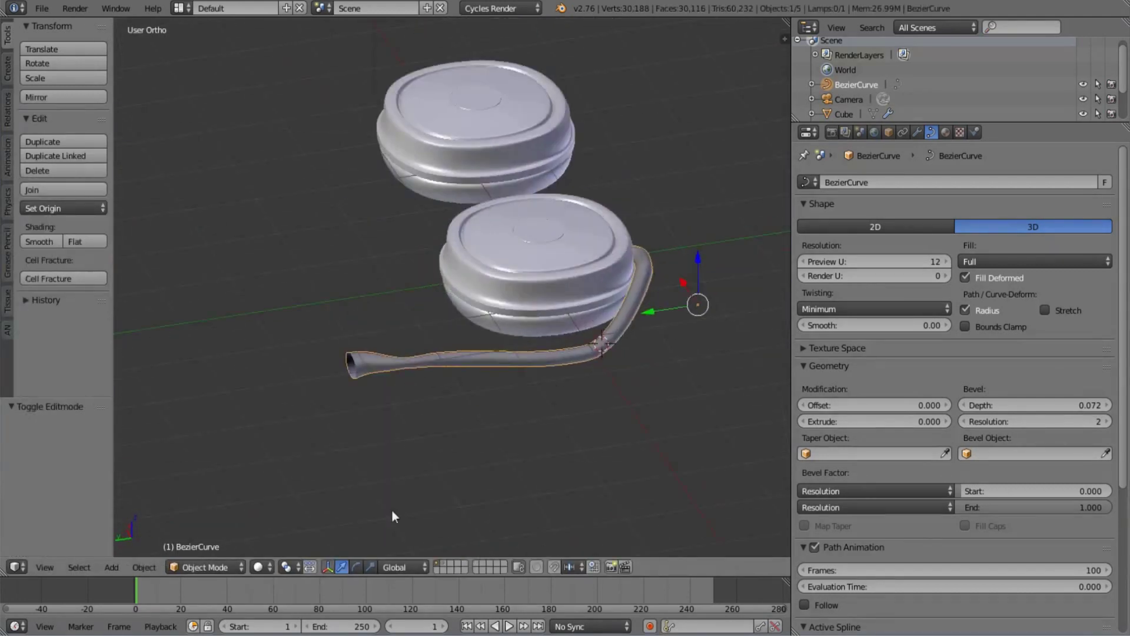
# - Assign the existing 'Material' to the cable and preview with Rendered shading
pyautogui.click(946, 132)
pyautogui.click(806, 230)
pyautogui.click(836, 252)
pyautogui.click(258, 567)
pyautogui.click(283, 448)
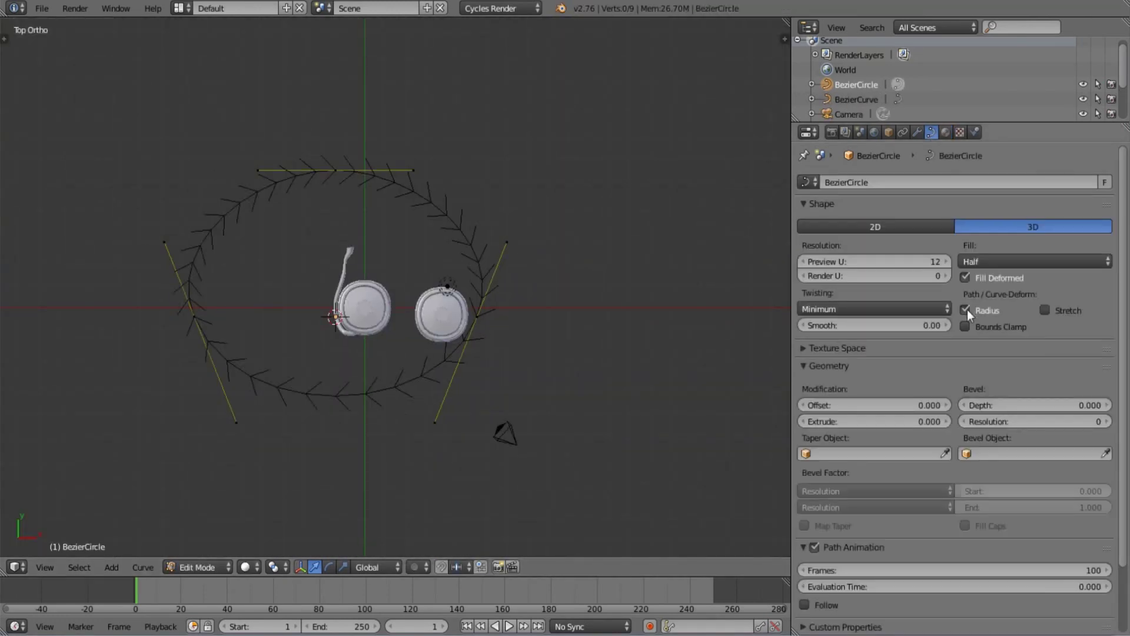
# - Open the circle with Alt+C, delete its bottom point and adjust the end points
pyautogui.hotkey('alt', 'c')
pyautogui.press('Escape')
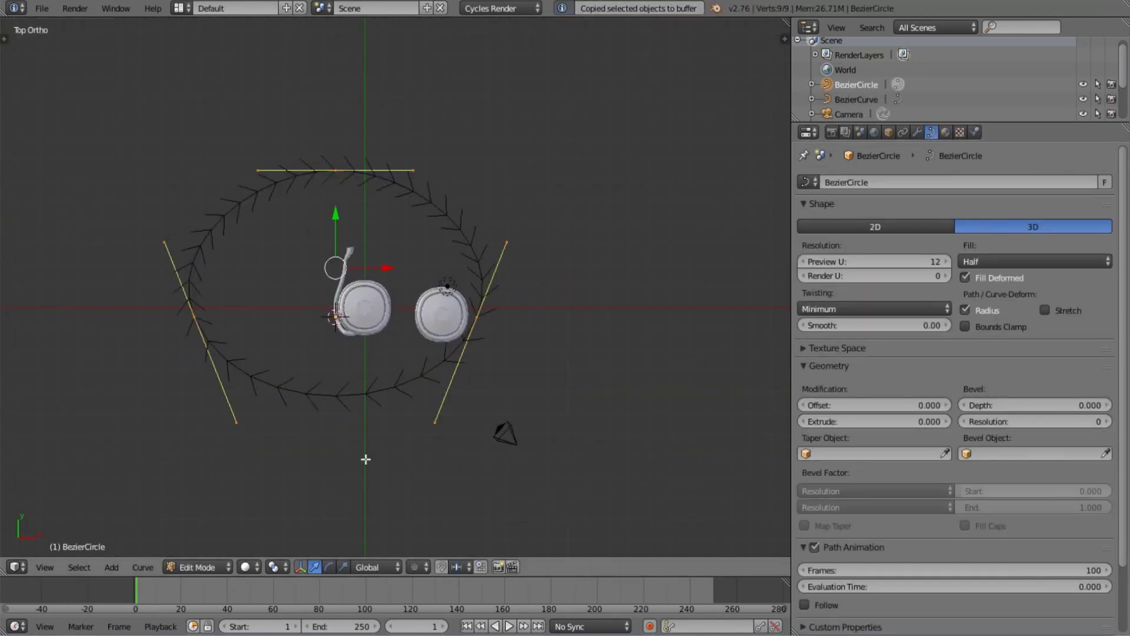
pyautogui.click(142, 567)
pyautogui.click(232, 404)
pyautogui.rightClick(198, 302)
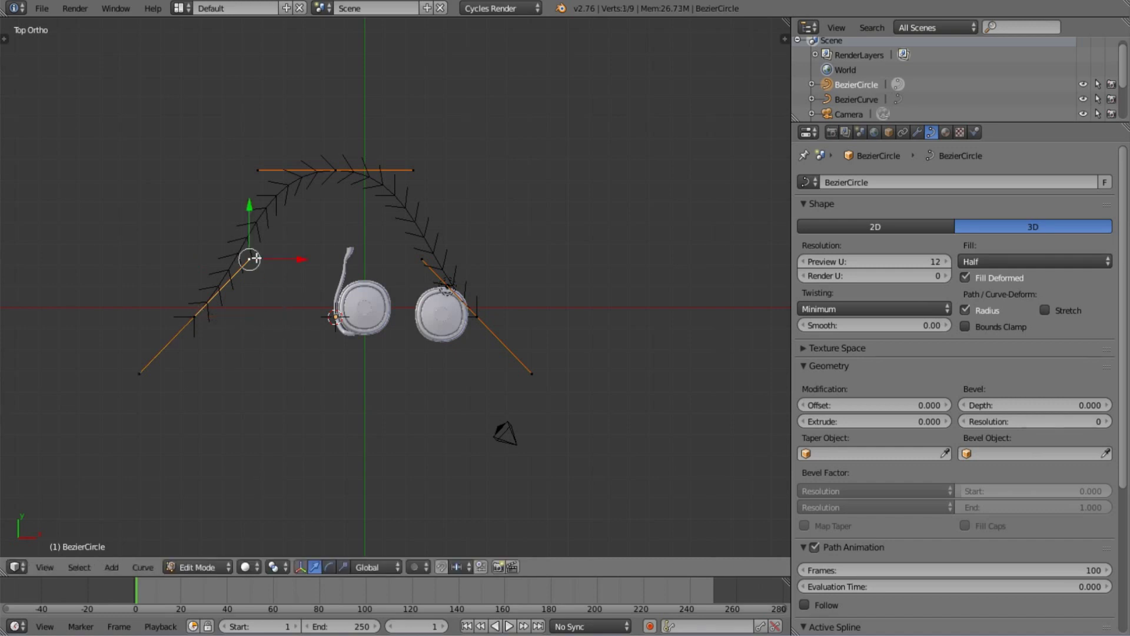
pyautogui.rightClick(335, 170)
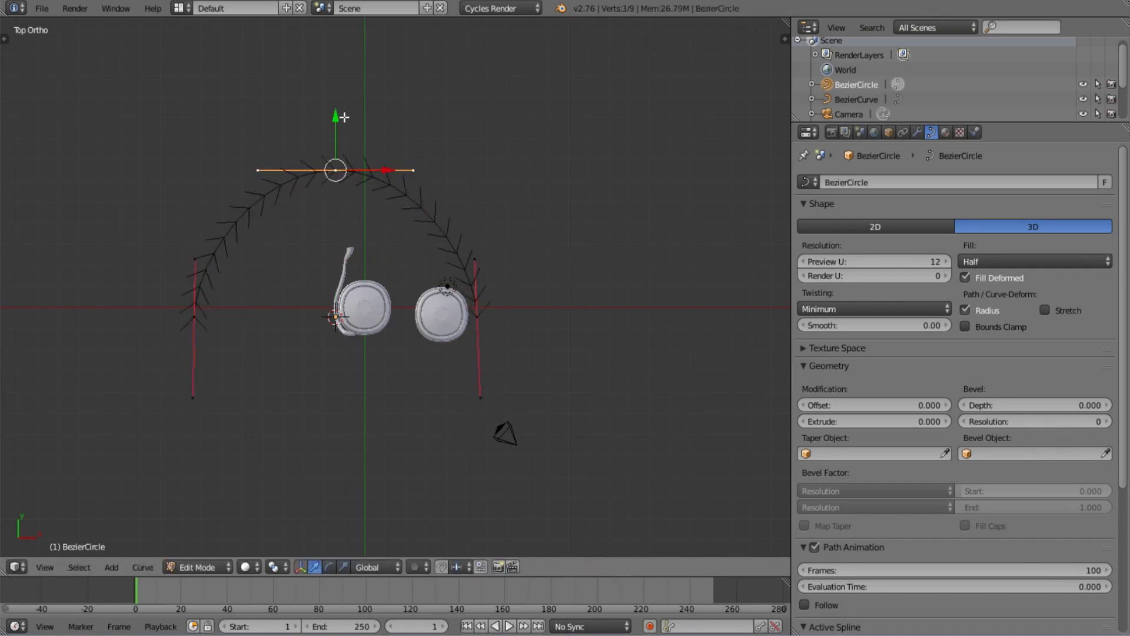
pyautogui.press('Tab')
# - Scale the arc down and raise its bevel depth from 0.034 to 0.064
pyautogui.scroll(2, 471, 257)
pyautogui.press('s')
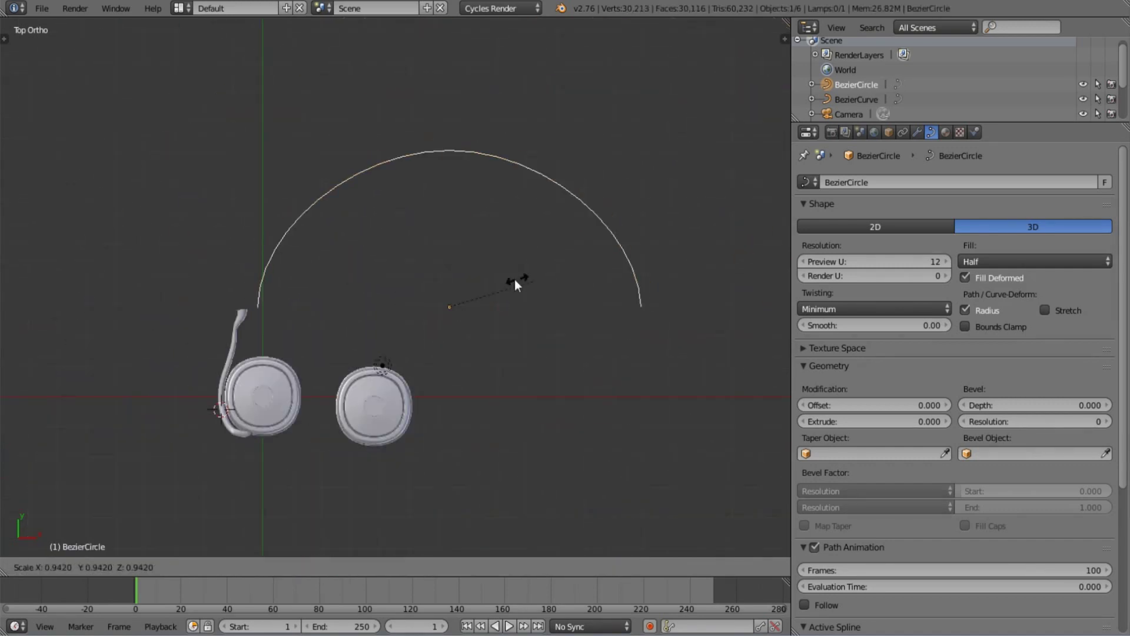
pyautogui.click(383, 302)
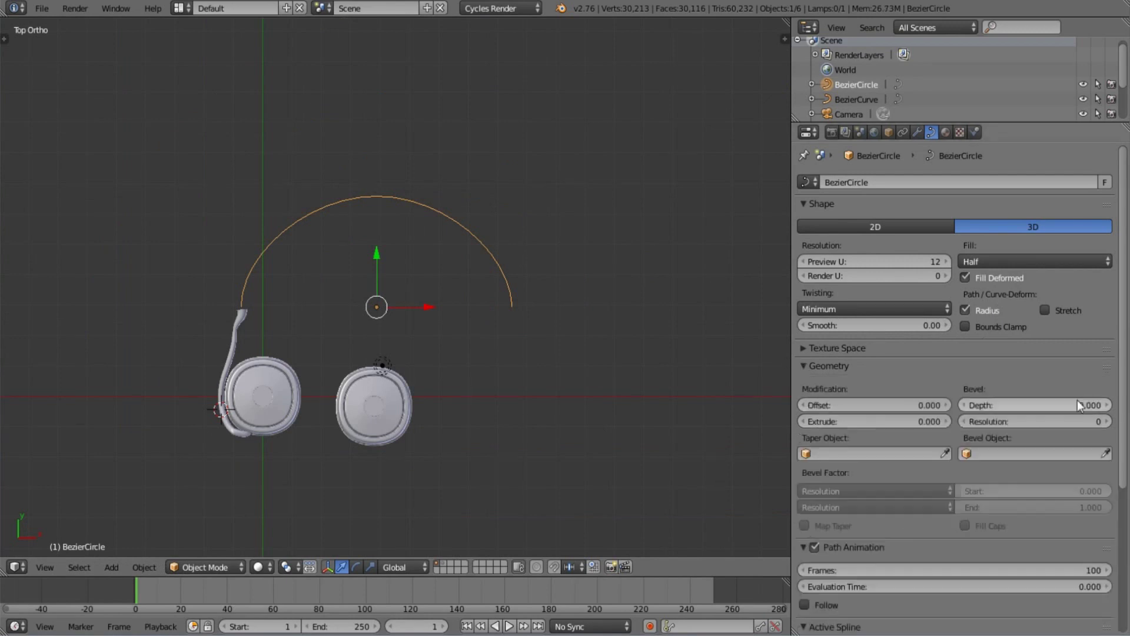
pyautogui.moveTo(1077, 402); pyautogui.dragTo(1101, 405)
pyautogui.scroll(5, 384, 274)
pyautogui.moveTo(384, 273)
pyautogui.keyDown('shift'); pyautogui.mouseDown(button='middle')
pyautogui.moveTo(652, 224)
pyautogui.moveTo(466, 372)
pyautogui.mouseUp(button='middle'); pyautogui.keyUp('shift')
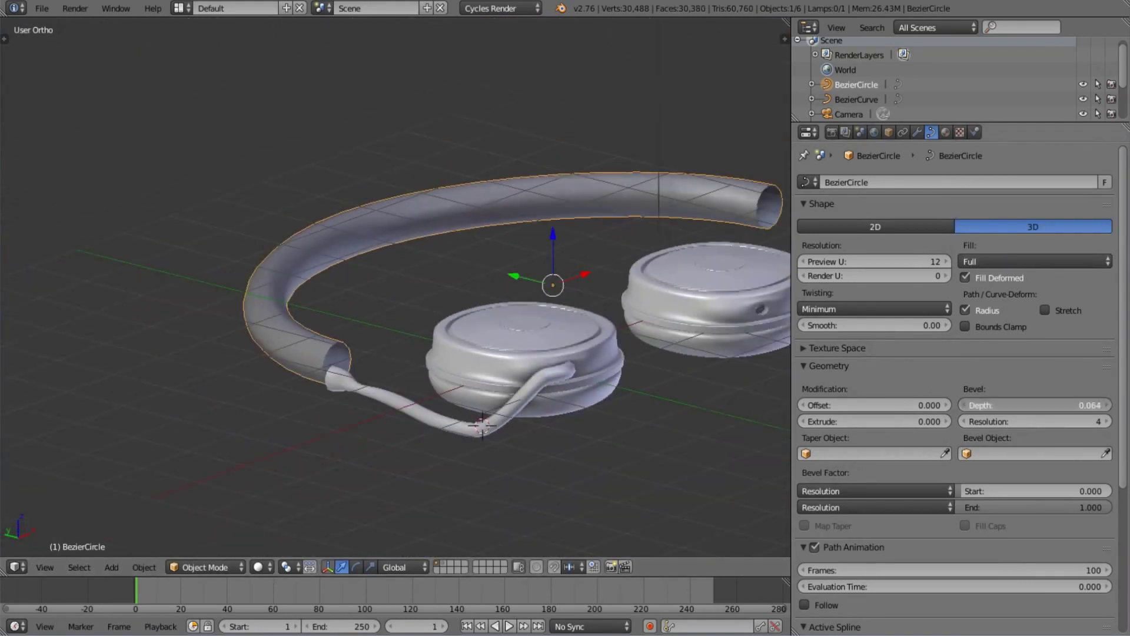
pyautogui.moveTo(529, 283)
pyautogui.mouseDown(button='middle')
pyautogui.moveTo(559, 259)
pyautogui.moveTo(218, 264)
pyautogui.mouseUp(button='middle')
# - Assign the existing shared Material to the headband curve
pyautogui.click(945, 132)
pyautogui.click(807, 230)
pyautogui.click(835, 253)
pyautogui.moveTo(323, 366)
pyautogui.mouseDown(button='middle')
pyautogui.moveTo(142, 310)
pyautogui.moveTo(174, 263)
pyautogui.moveTo(256, 356)
pyautogui.moveTo(658, 393)
pyautogui.mouseUp(button='middle')
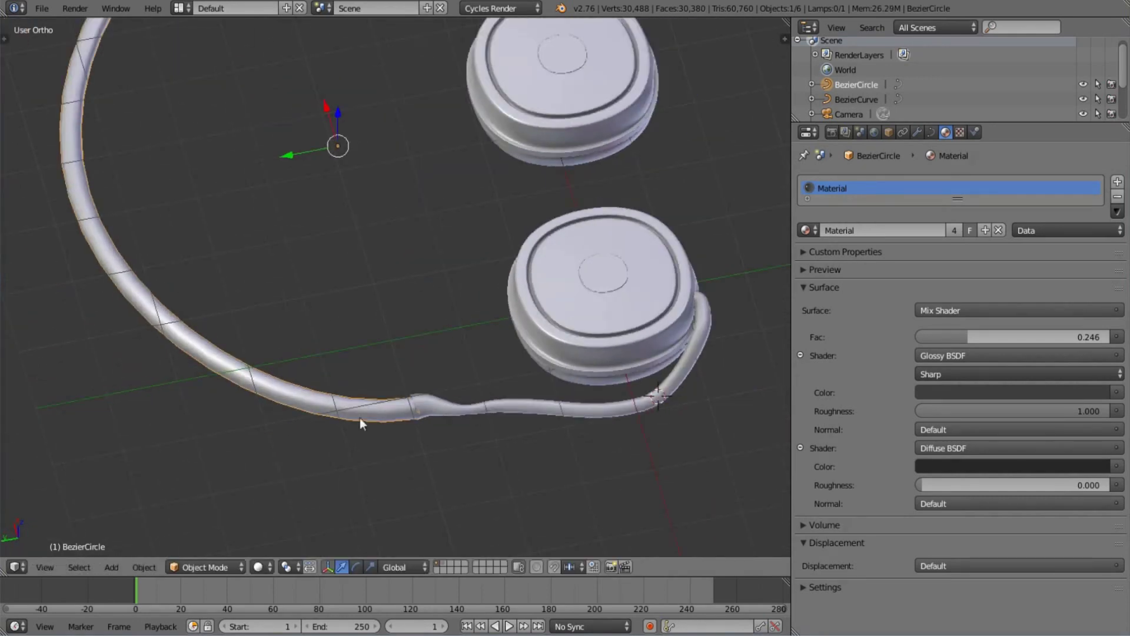
# - Put the headband into curve Edit Mode and switch to a top-down view
pyautogui.press('Tab')
pyautogui.scroll(-4, 391, 250)
pyautogui.press('w')
pyautogui.click(369, 279)
pyautogui.scroll(5, 362, 461)
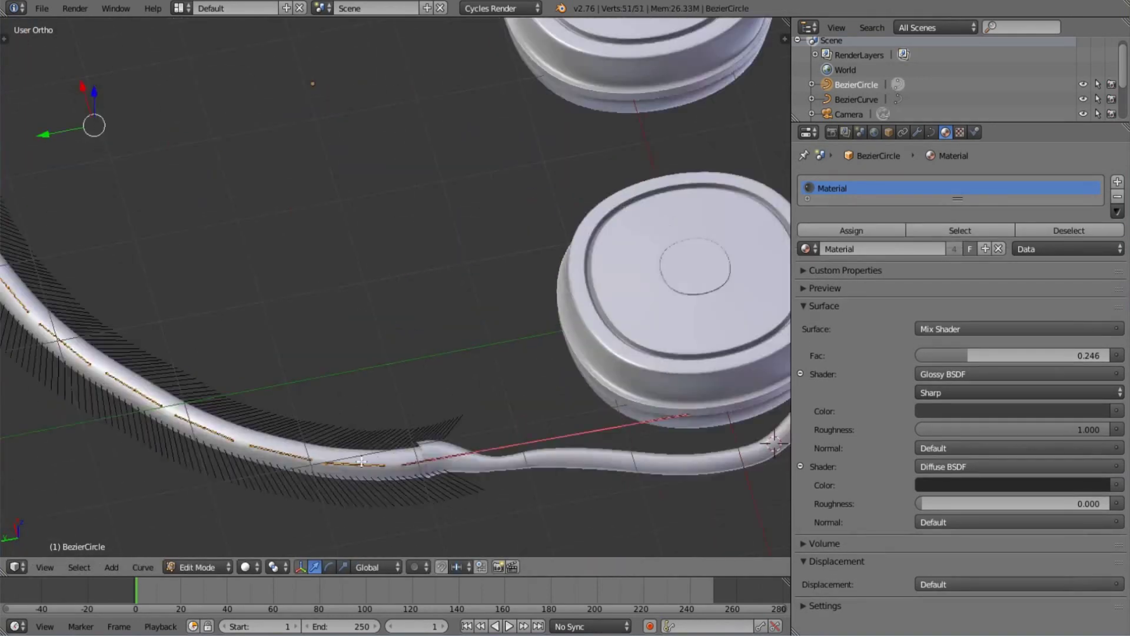
pyautogui.moveTo(465, 493); pyautogui.dragTo(2, 337, button='middle')
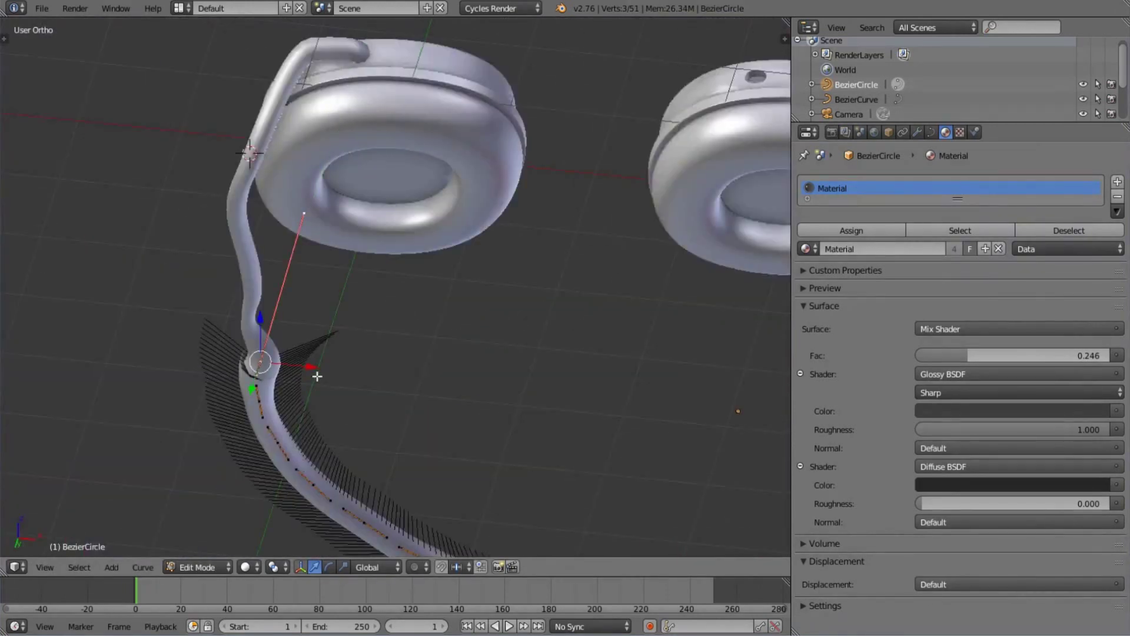
pyautogui.moveTo(318, 376)
pyautogui.mouseDown(button='middle')
pyautogui.moveTo(159, 437)
pyautogui.moveTo(392, 371)
pyautogui.moveTo(310, 323)
pyautogui.moveTo(197, 323)
pyautogui.mouseUp(button='middle')
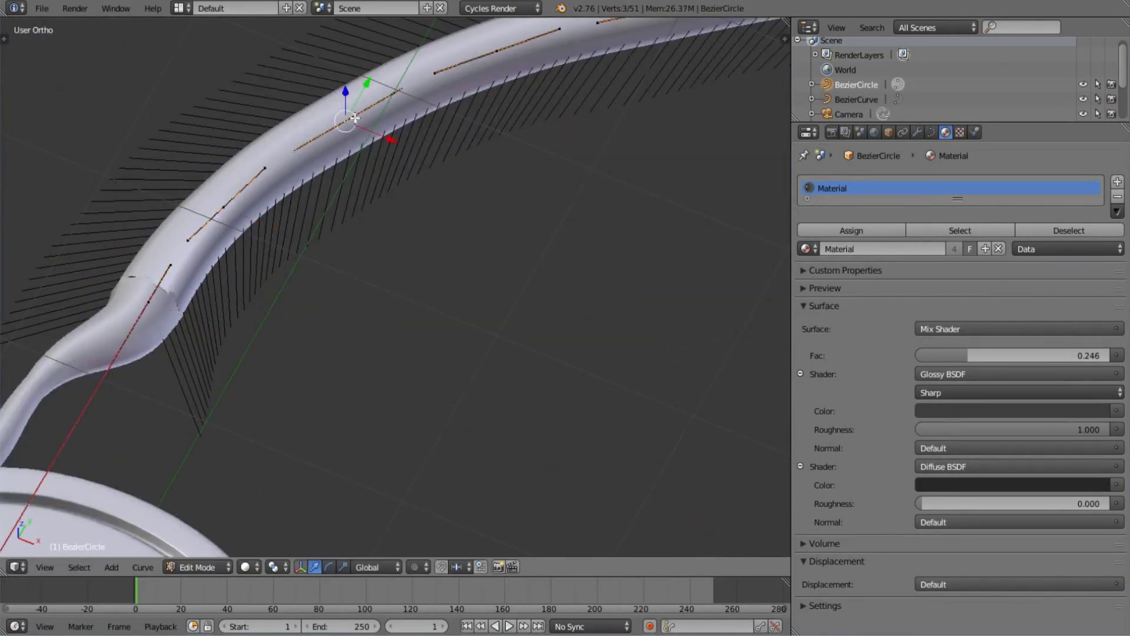
pyautogui.press('KP_7')
# - Enable Closest snapping and delete the headband's right half
pyautogui.click(456, 566)
pyautogui.click(471, 539)
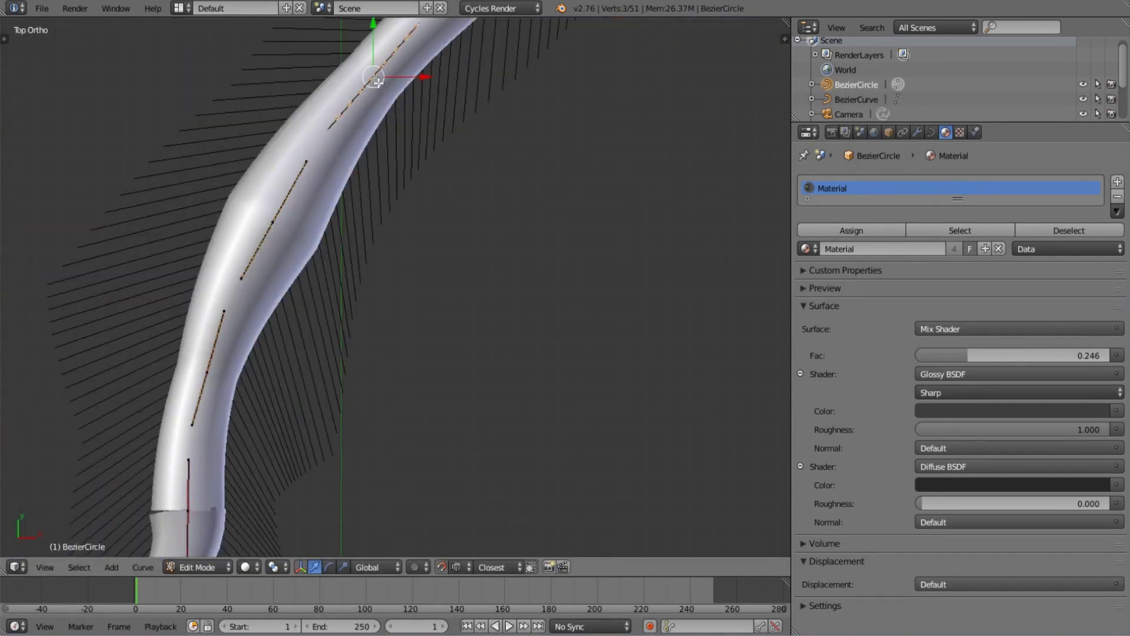
pyautogui.press('a')
pyautogui.scroll(-8, 663, 196)
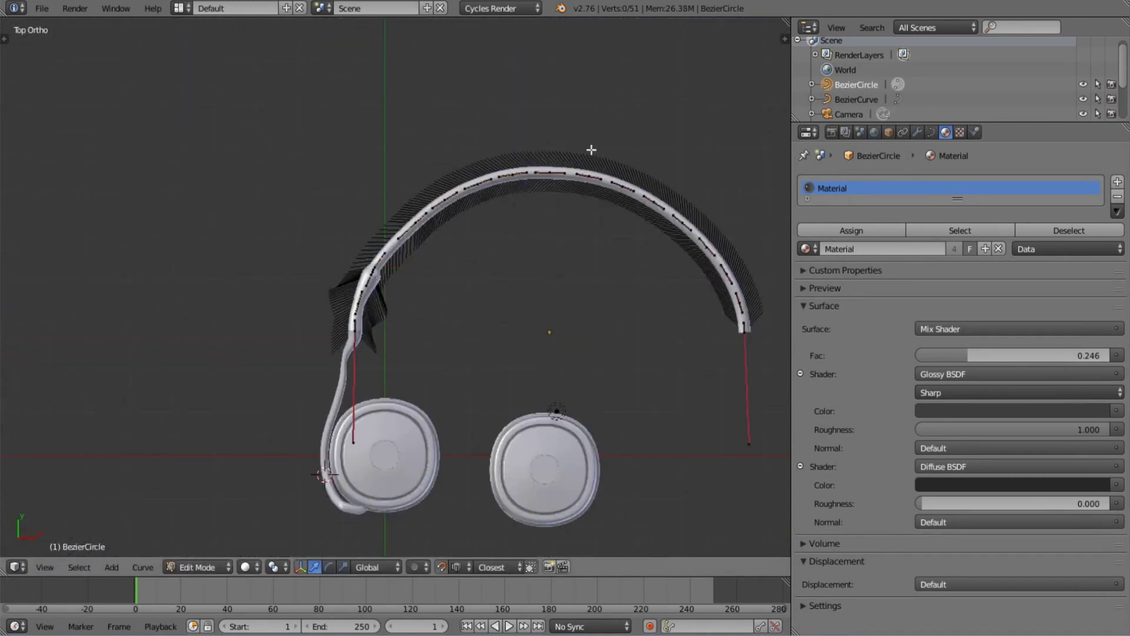
pyautogui.press('b')
pyautogui.moveTo(591, 149); pyautogui.dragTo(744, 328)
pyautogui.press('x')
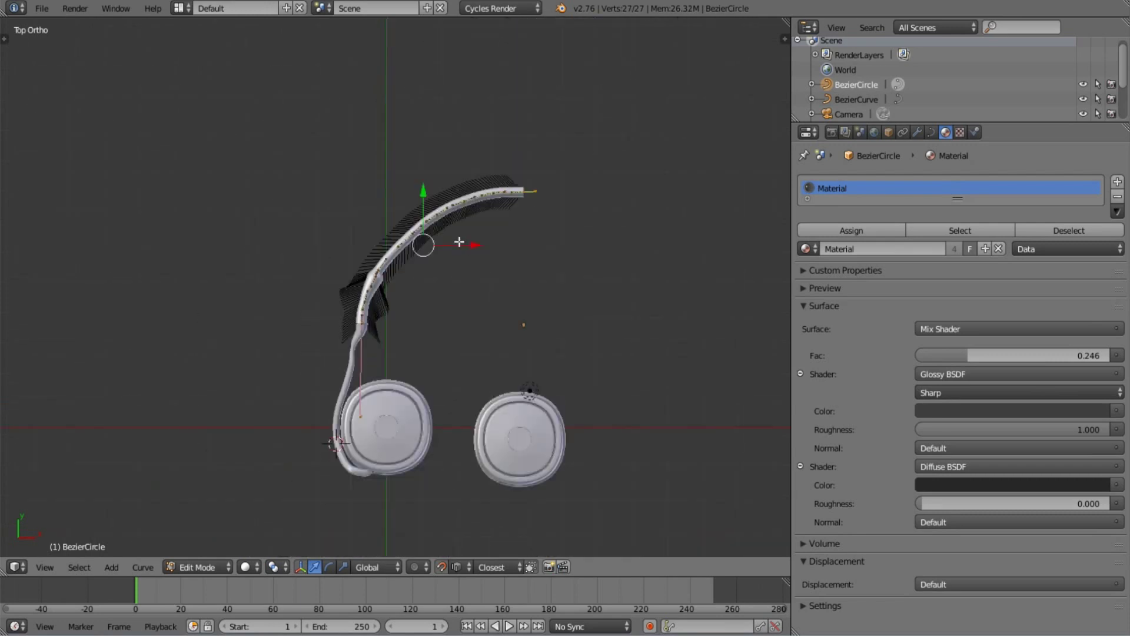
# - Duplicate the remaining left half and mirror the copy across the X axis
pyautogui.hotkey('shift', 'd')
pyautogui.hotkey('ctrl', 'm')
pyautogui.press('x')
pyautogui.press('Return')
pyautogui.scroll(3, 646, 264)
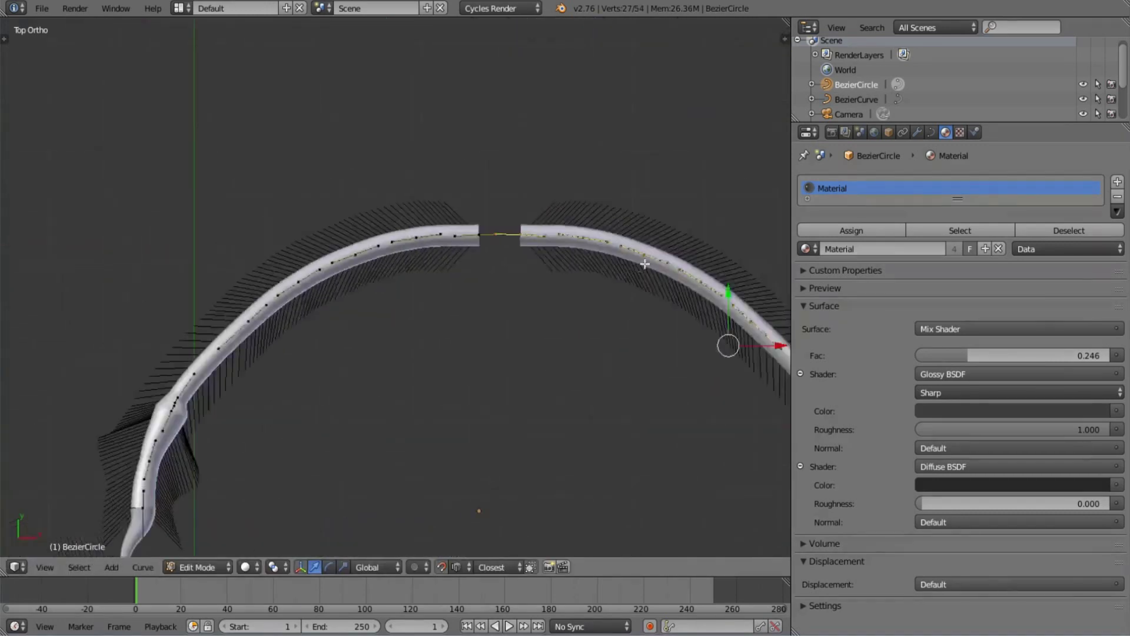
pyautogui.scroll(-5, 645, 265)
pyautogui.moveTo(645, 265); pyautogui.dragTo(512, 308, button='middle')
pyautogui.scroll(5, 512, 308)
# - Join the two end points across the gap with Make Segment, then select the left cable
pyautogui.press('b')
pyautogui.moveTo(492, 164); pyautogui.dragTo(536, 256)
pyautogui.click(135, 566)
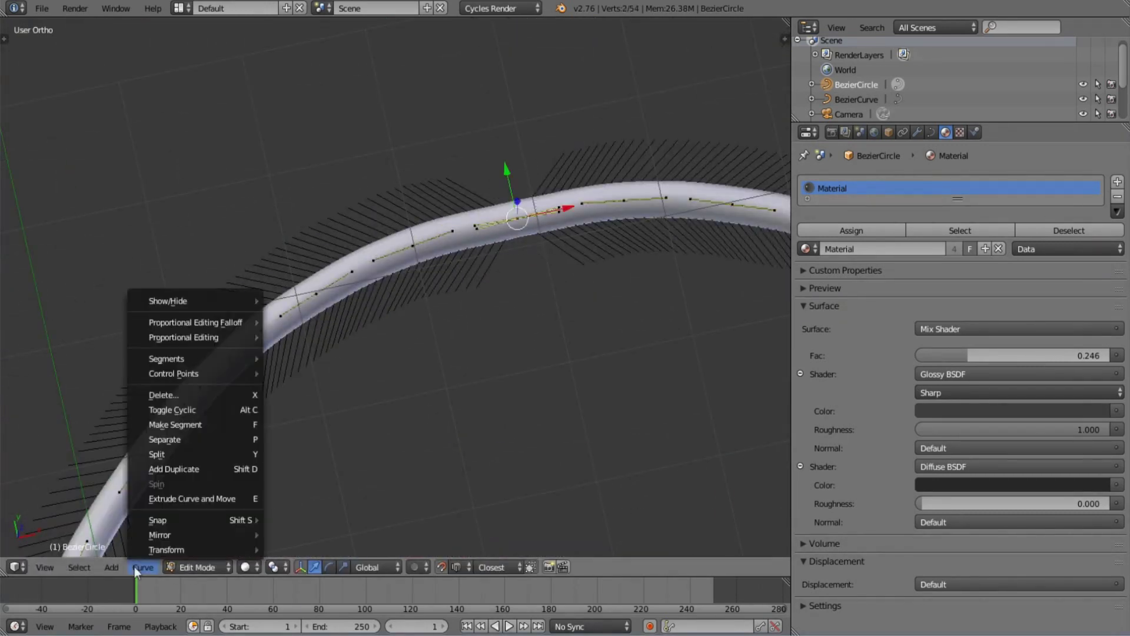
pyautogui.click(192, 426)
pyautogui.press('space')
pyautogui.write('dis')
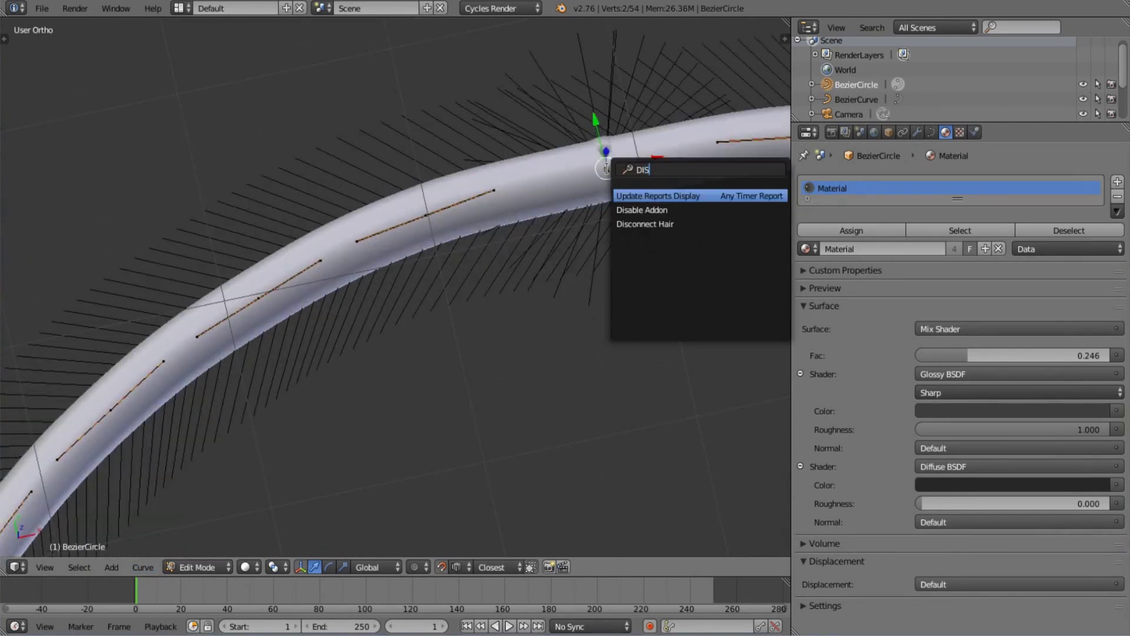
pyautogui.press('Escape')
pyautogui.scroll(-4, 585, 239)
pyautogui.scroll(-3, 525, 360)
pyautogui.press('Tab')
pyautogui.rightClick(403, 455)
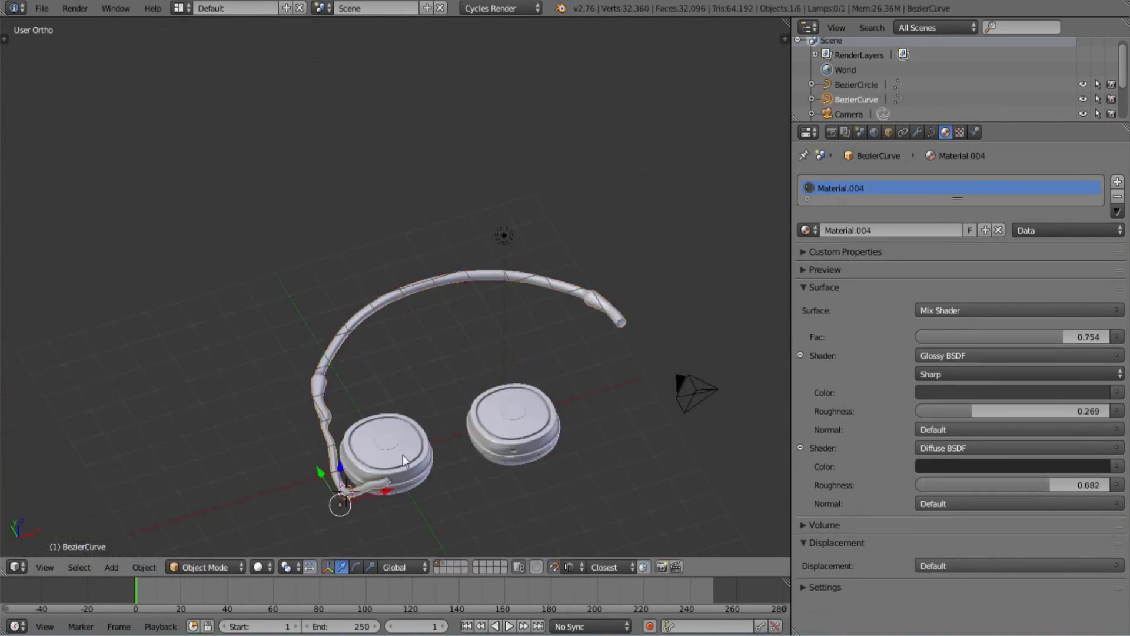
# - Duplicate the cable curve and place the copy at the right ear cup
pyautogui.hotkey('shift', 'd')
pyautogui.click(690, 383)
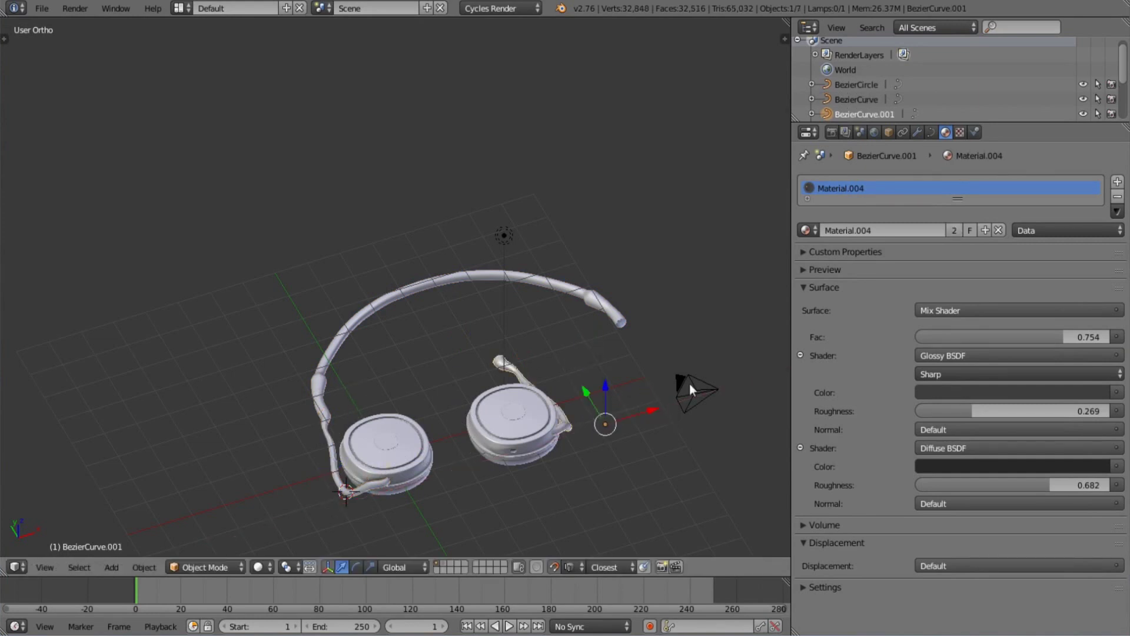
pyautogui.rightClick(551, 427)
pyautogui.moveTo(651, 401); pyautogui.dragTo(448, 409, button='middle')
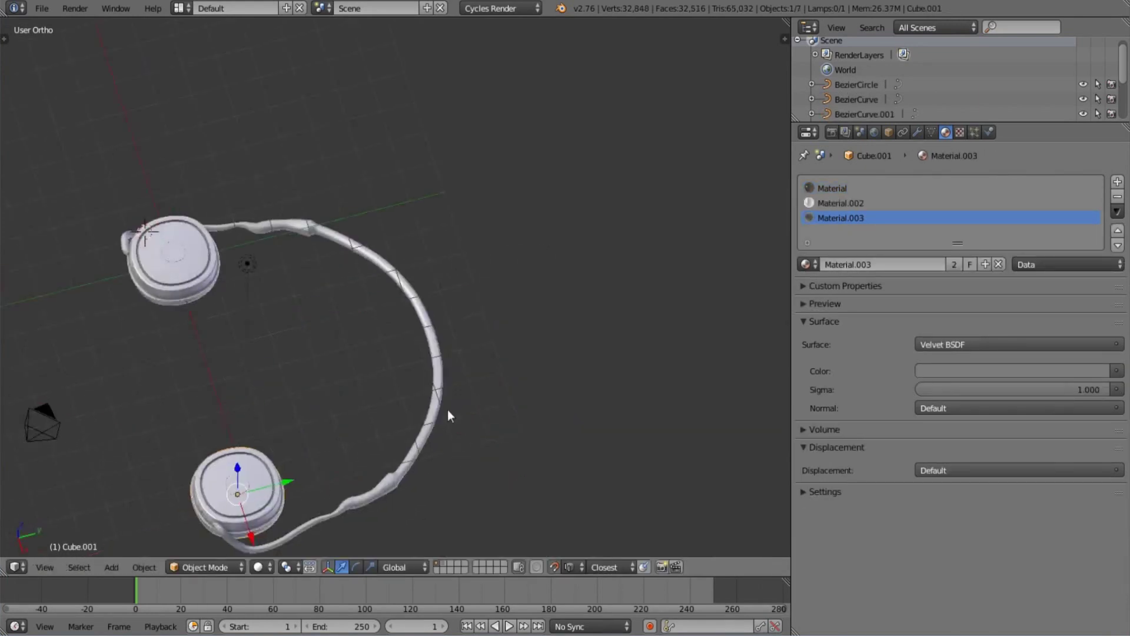
pyautogui.scroll(3, 448, 416)
# - Inspect the headband and right ear cup from several angles
pyautogui.rightClick(545, 419)
pyautogui.scroll(-2, 303, 501)
pyautogui.rightClick(617, 247)
pyautogui.moveTo(617, 248); pyautogui.dragTo(160, 143, button='middle')
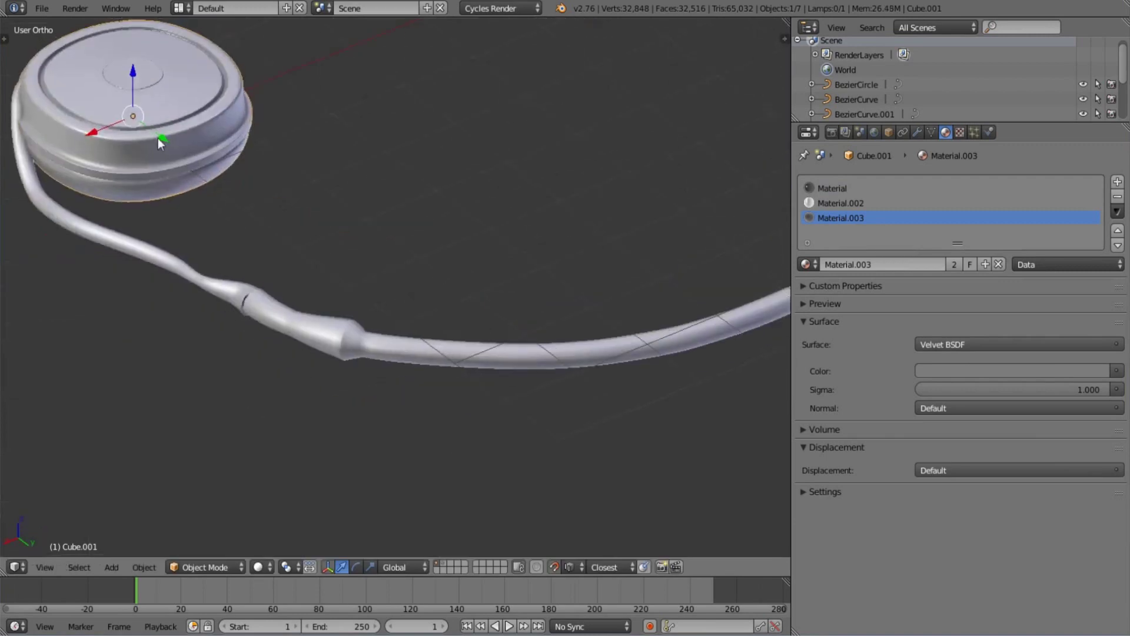
pyautogui.scroll(-3, 529, 356)
pyautogui.moveTo(528, 355); pyautogui.dragTo(311, 298, button='middle')
# - Check the headphones through the scene camera with rendered shading
pyautogui.press('KP_0')
pyautogui.hotkey('shift', 'f')
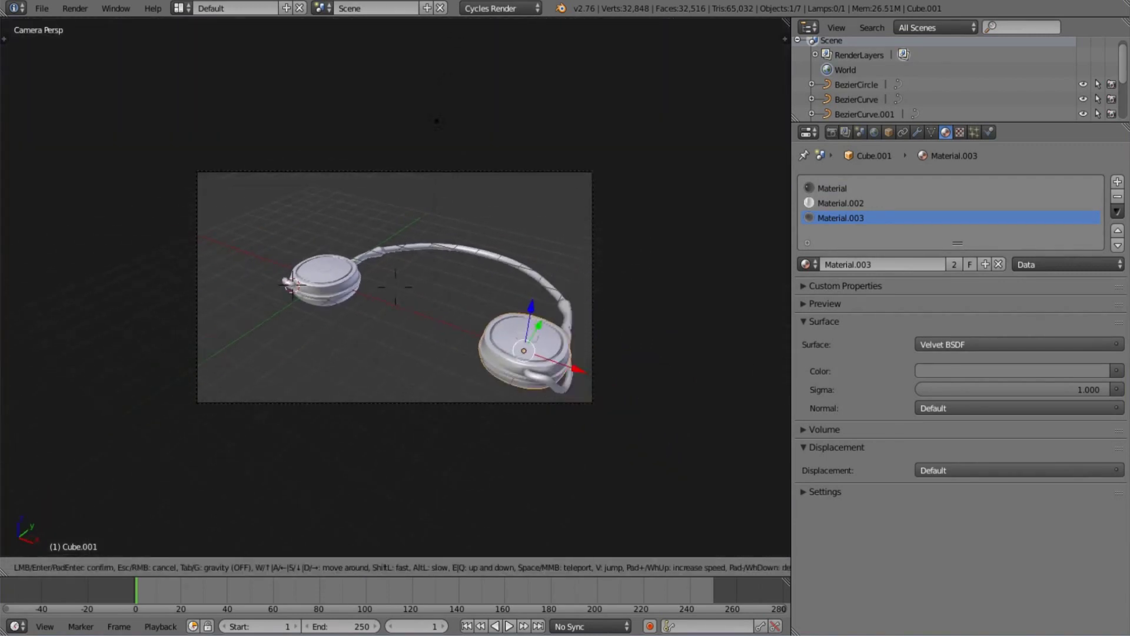
pyautogui.press('Escape')
pyautogui.hotkey('shift', 'z')
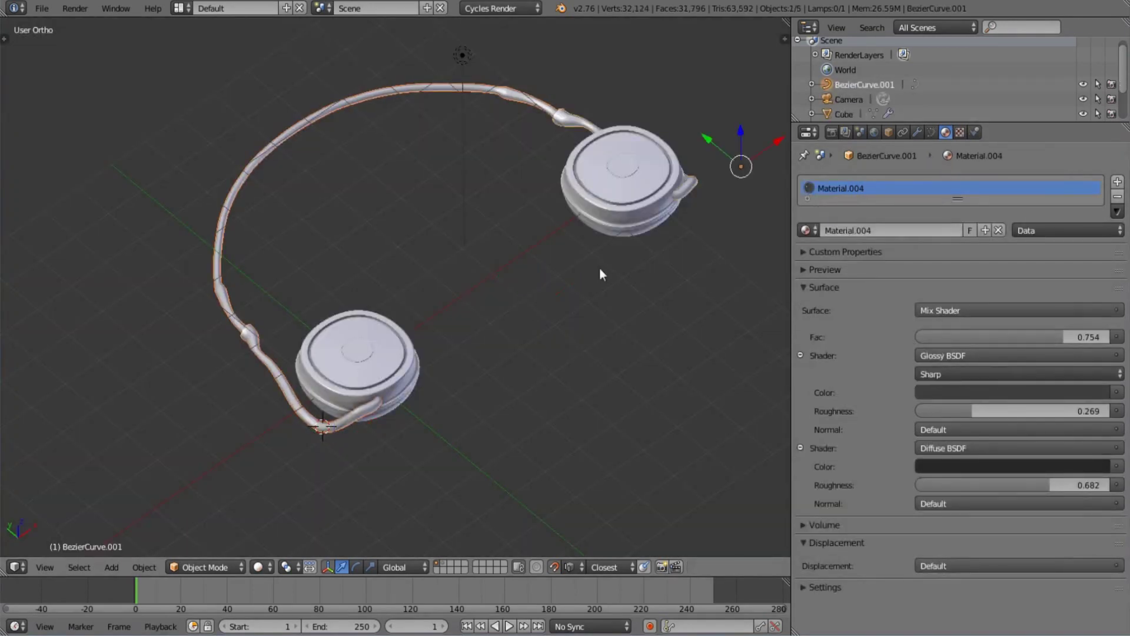
pyautogui.press('space')
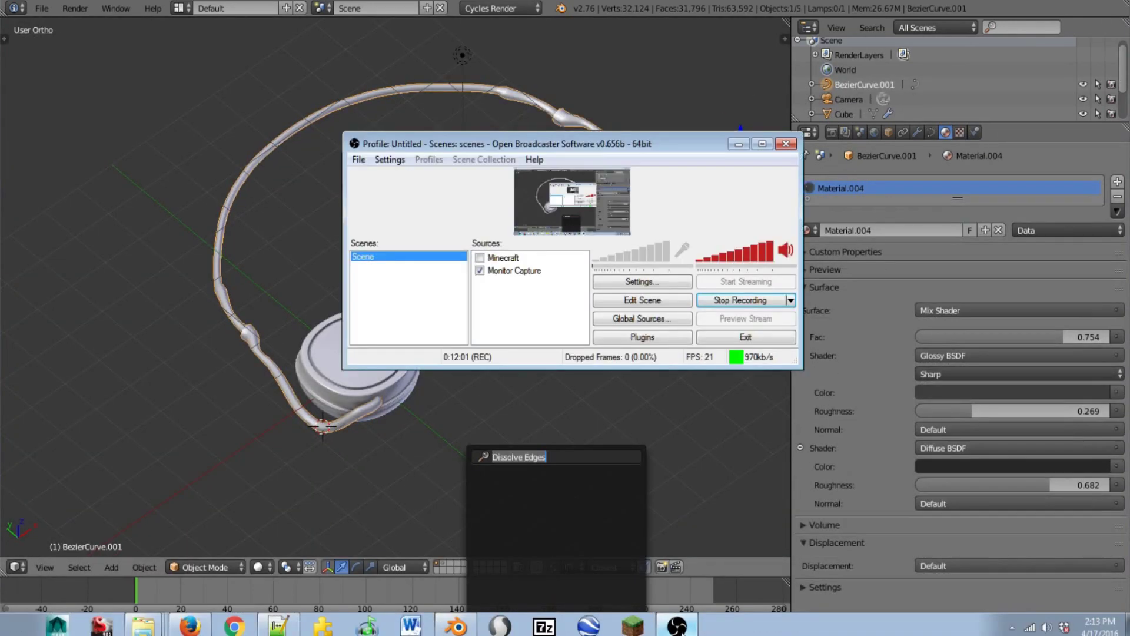
pyautogui.press('Escape')
# - Turn off proportional editing on the cable copy and return to Object Mode
pyautogui.press('Tab')
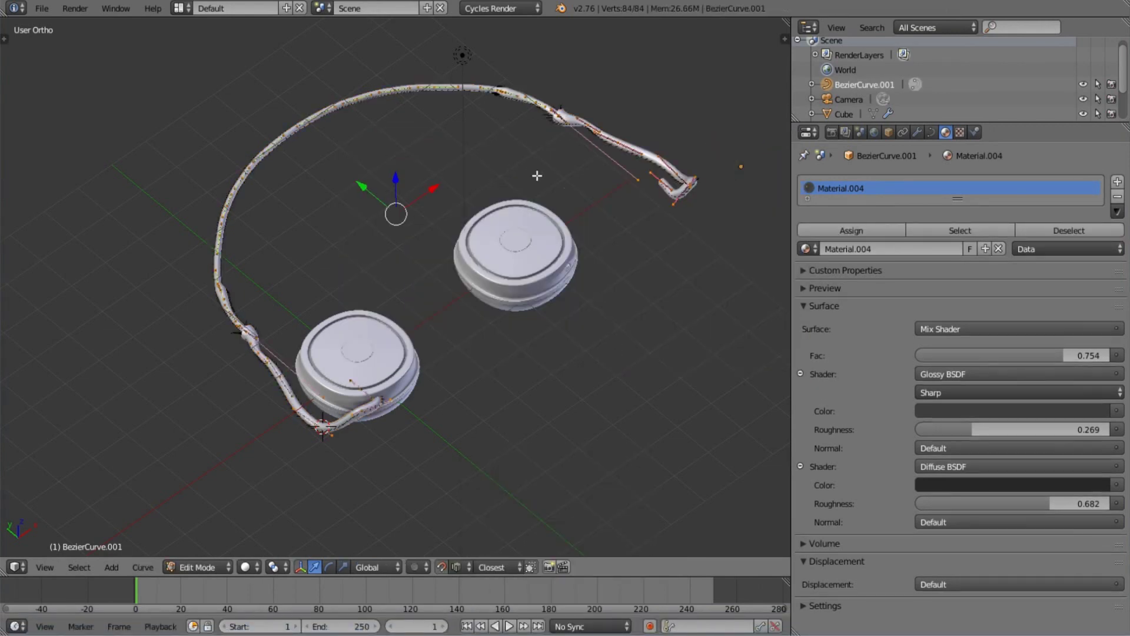
pyautogui.press('o')
pyautogui.press('Tab')
pyautogui.rightClick(560, 292)
pyautogui.moveTo(560, 292); pyautogui.dragTo(705, 262, button='middle')
pyautogui.scroll(3, 705, 263)
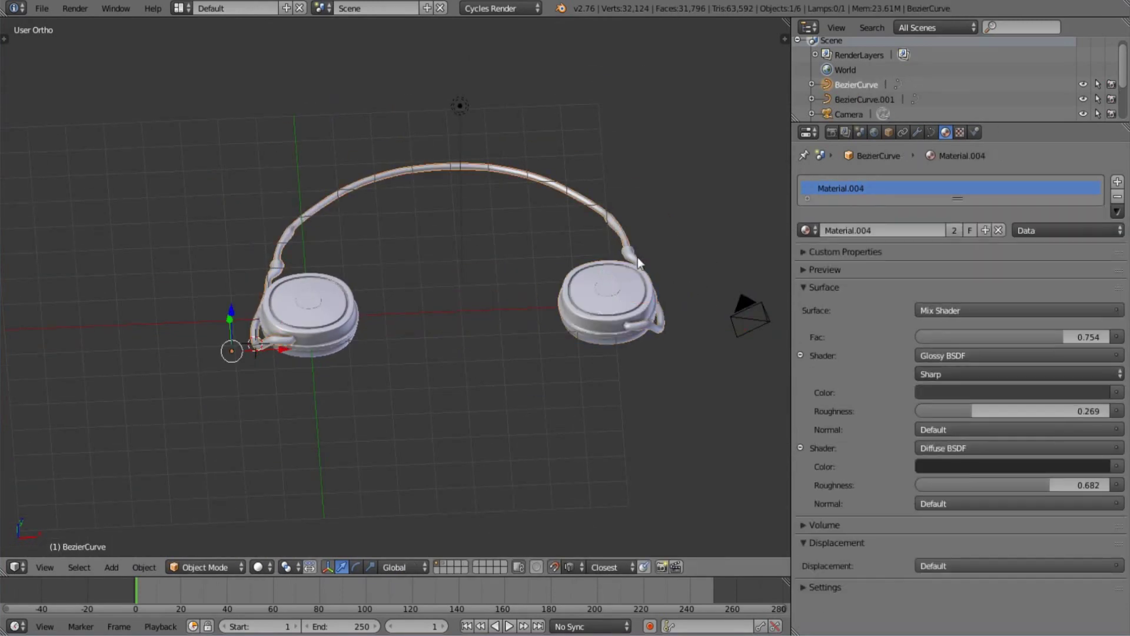
# - Select the headband curve and enter Edit Mode in top view
pyautogui.rightClick(637, 257)
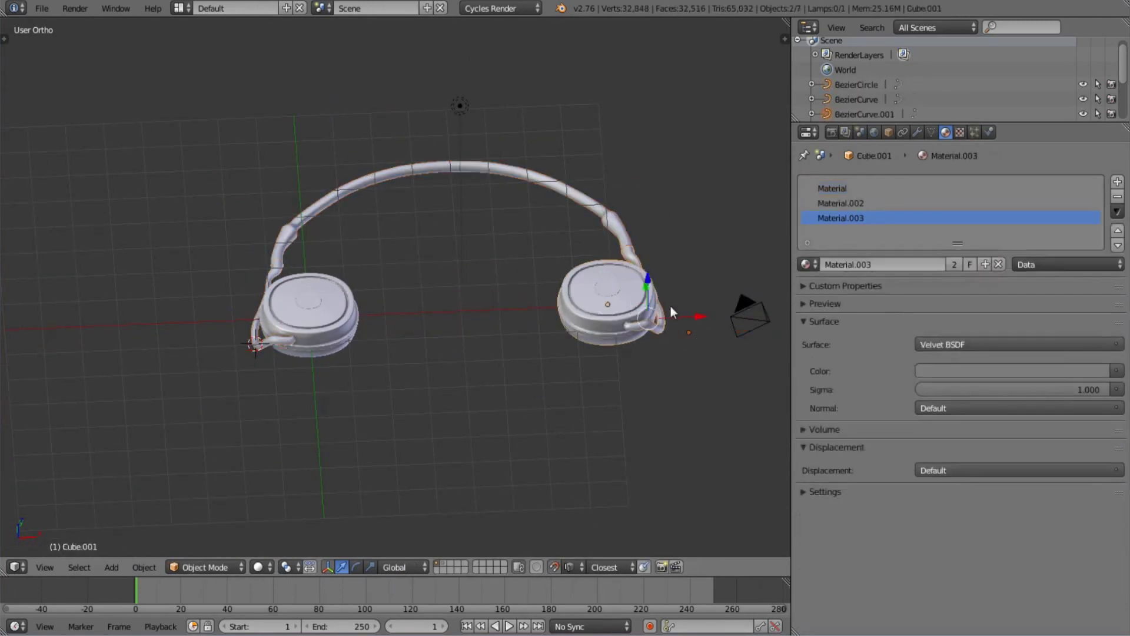
pyautogui.rightClick(489, 167)
pyautogui.press('KP_Decimal')
pyautogui.press('Tab')
pyautogui.press('KP_1')
pyautogui.press('KP_7')
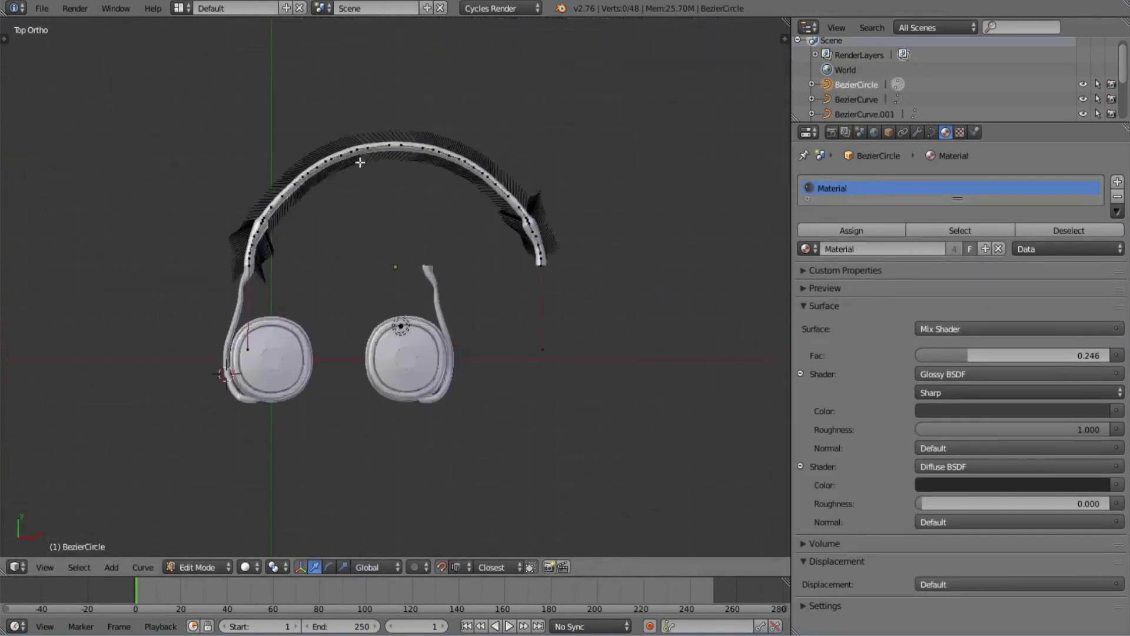
pyautogui.scroll(2, 359, 162)
pyautogui.scroll(1, 547, 192)
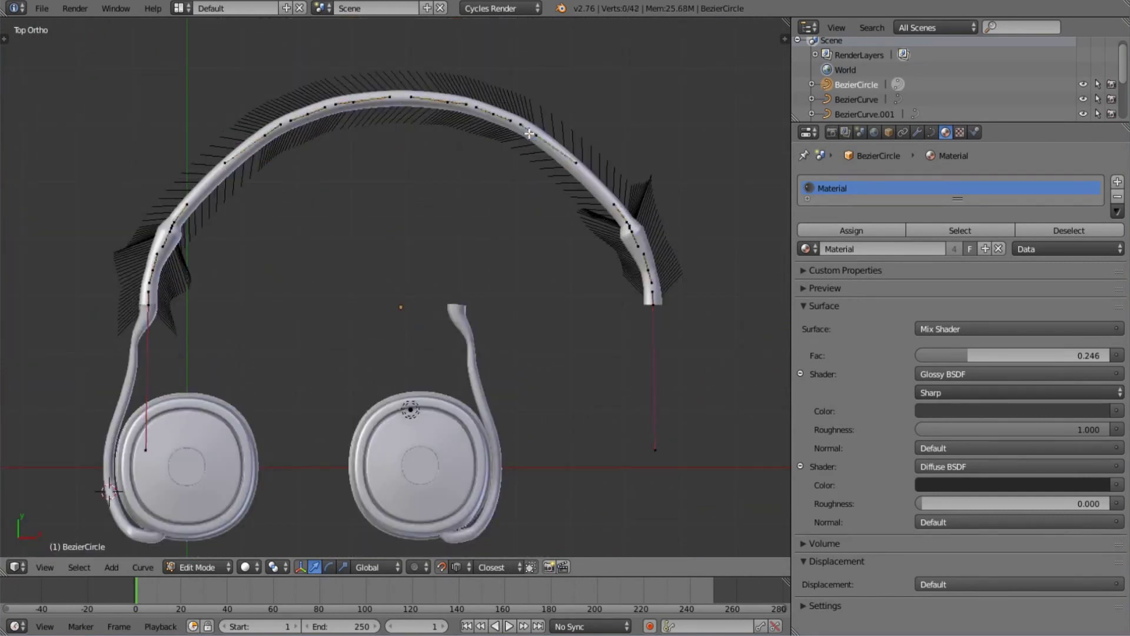
# - Delete the selected headband points and rejoin the two open ends with a segment
pyautogui.click(537, 135)
pyautogui.rightClick(274, 125)
pyautogui.keyDown('shift'); pyautogui.rightClick(527, 125); pyautogui.keyUp('shift')
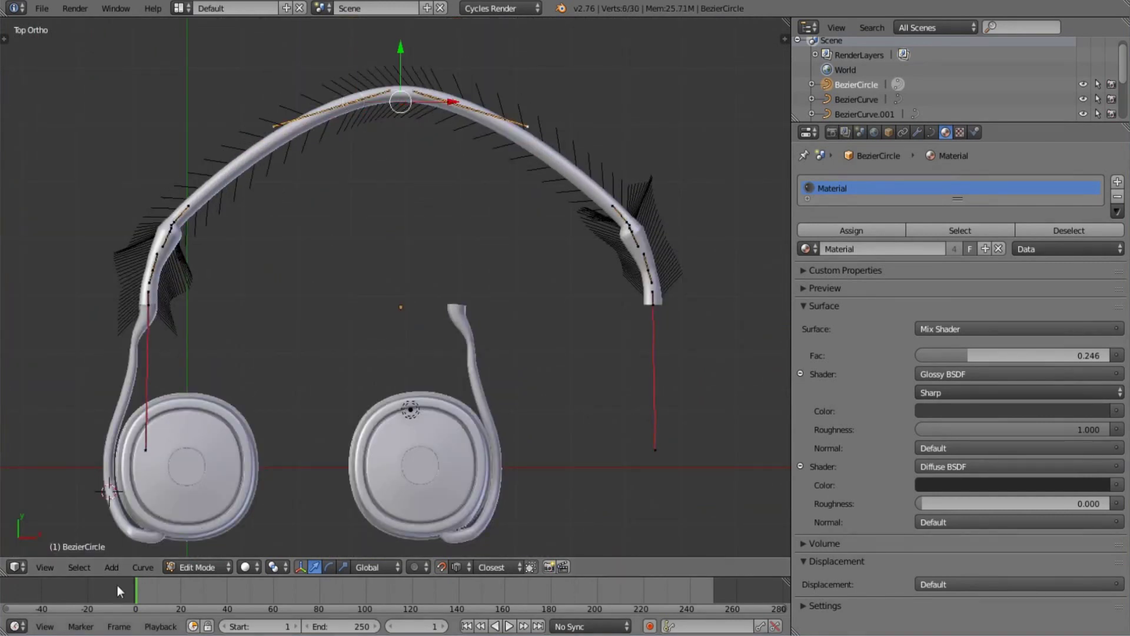
pyautogui.click(143, 566)
pyautogui.press('a')
pyautogui.press('b')
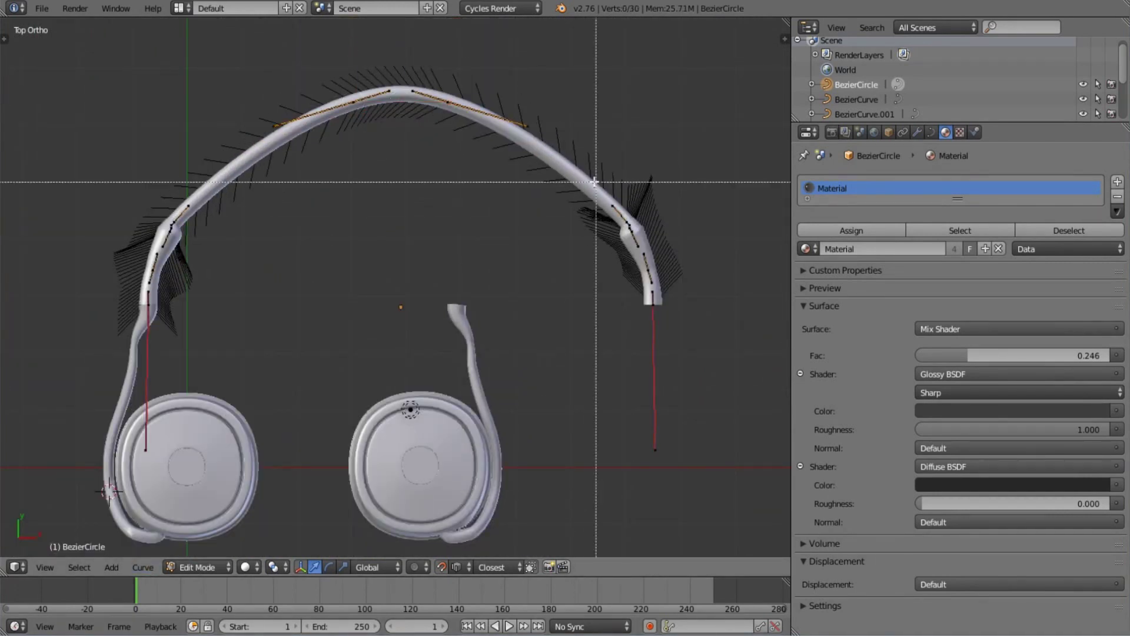
# - Enable proportional editing and pull the headband end inward along X
pyautogui.click(419, 567)
pyautogui.click(425, 540)
pyautogui.press('g')
pyautogui.press('x')
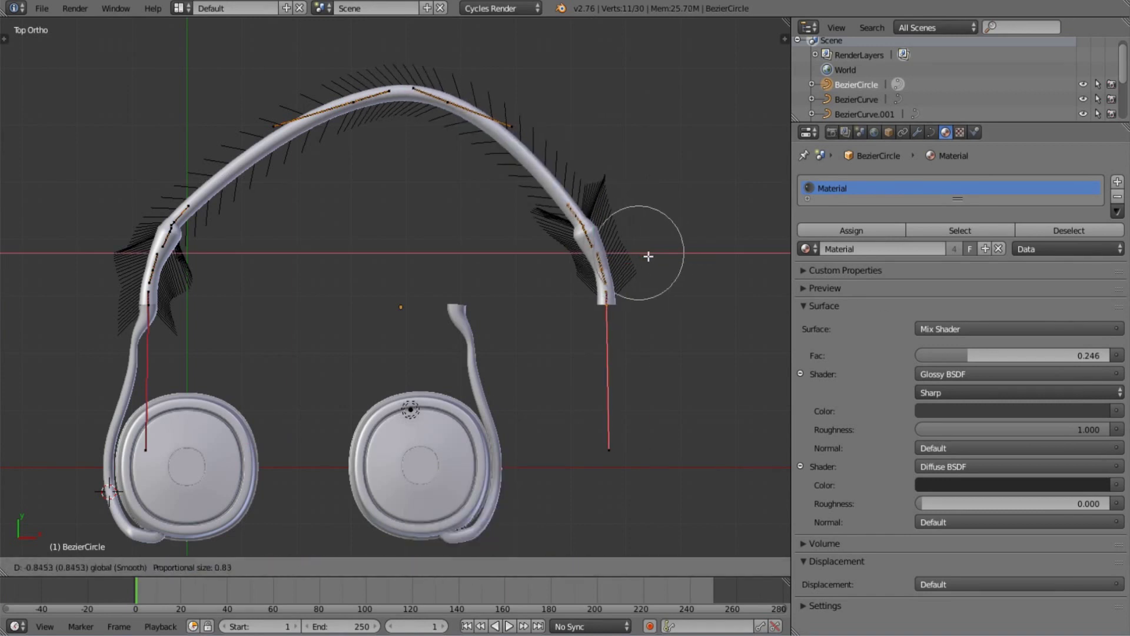
pyautogui.scroll(13, 530, 250)
pyautogui.scroll(-7, 500, 258)
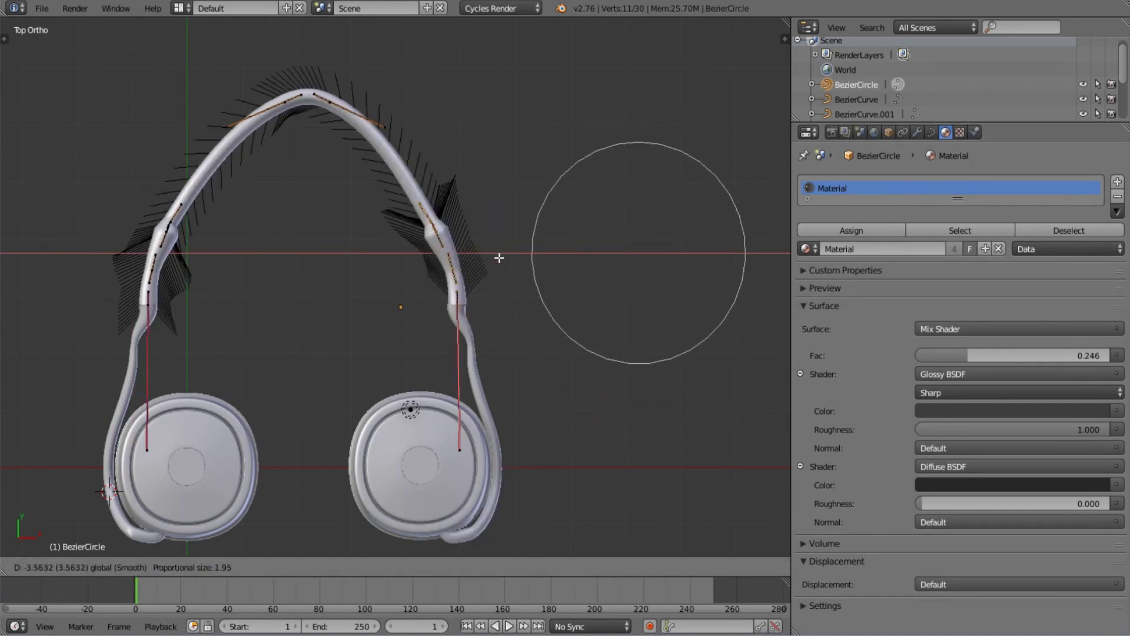
pyautogui.click(500, 258)
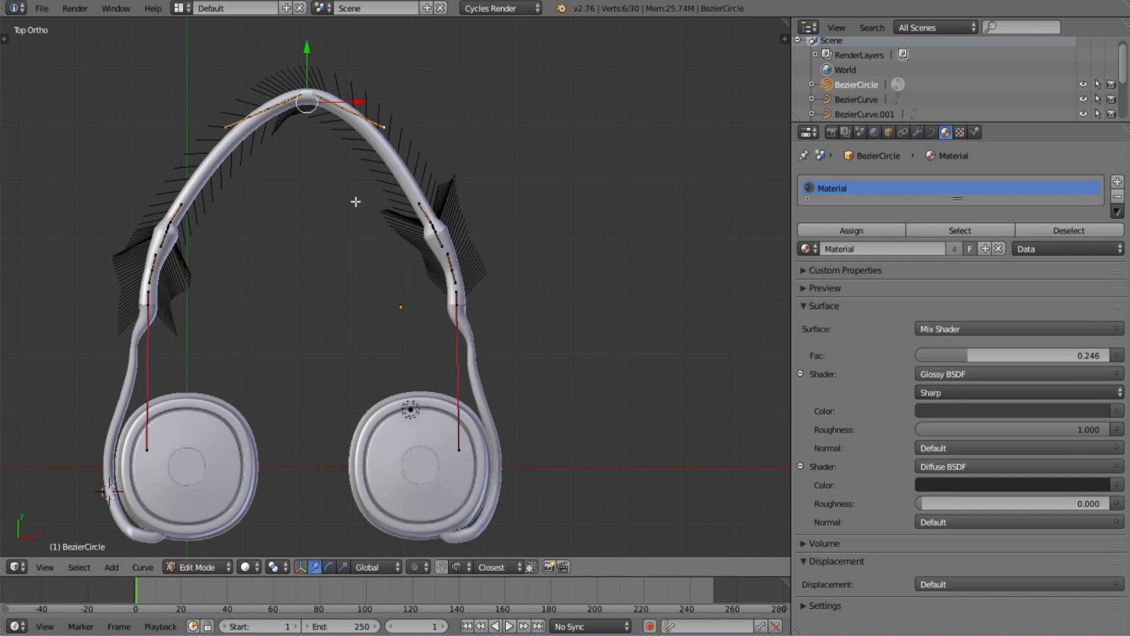
# - Scale the headband's top points along X for a wider, flatter arch
pyautogui.press('s')
pyautogui.press('x')
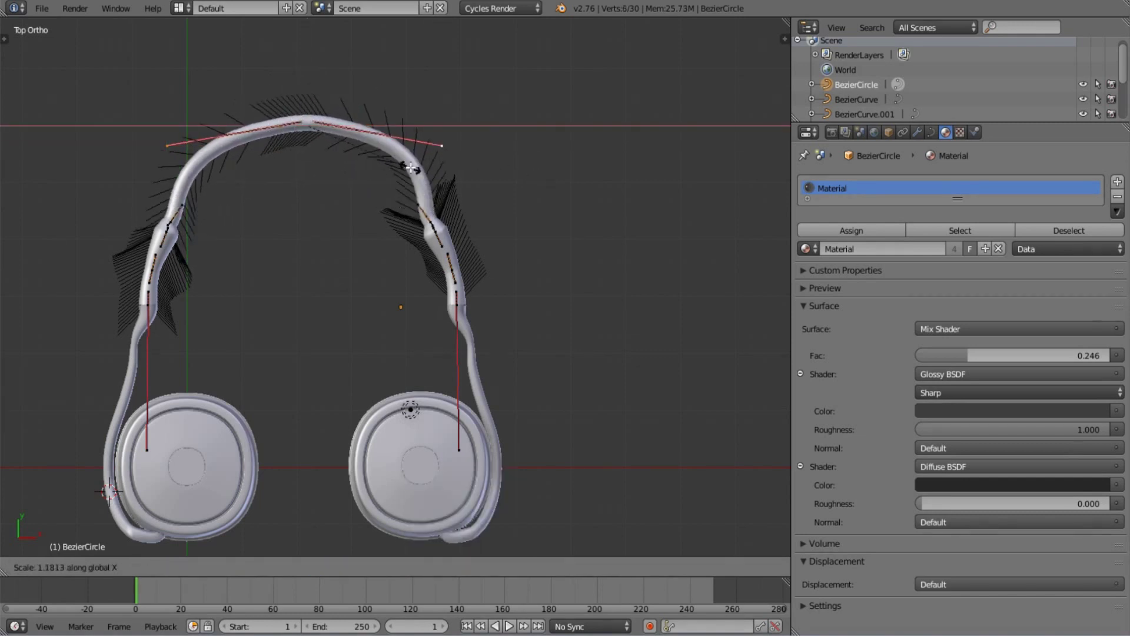
pyautogui.click(410, 168)
pyautogui.moveTo(410, 177)
pyautogui.mouseDown(button='middle')
pyautogui.moveTo(411, 310)
pyautogui.moveTo(418, 294)
pyautogui.mouseUp(button='middle')
pyautogui.press('space')
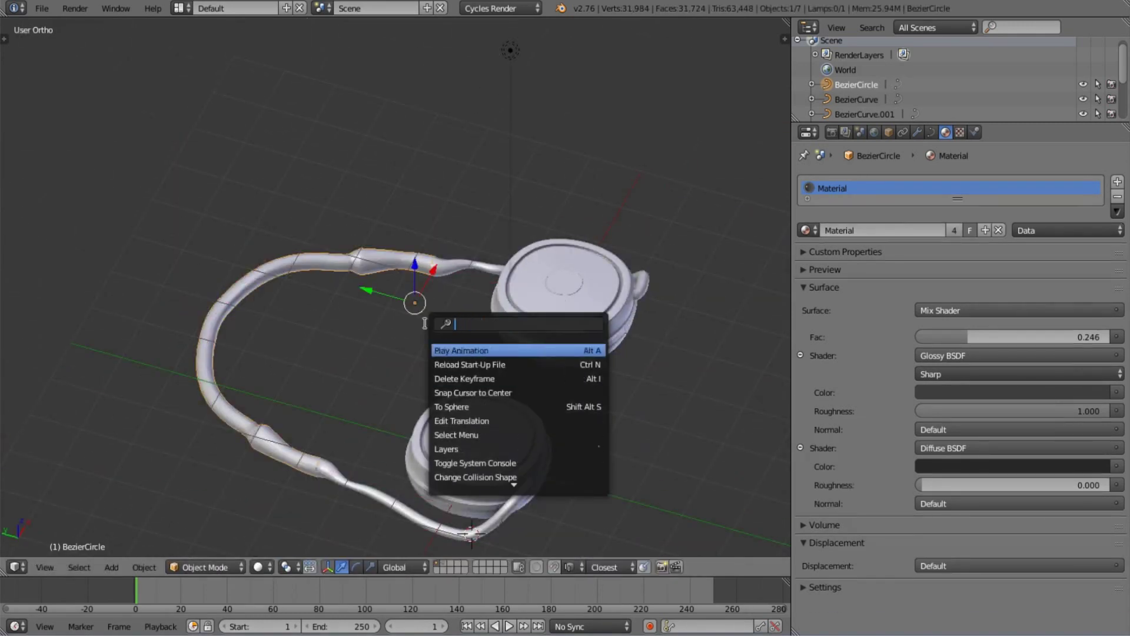
# - Enable the BoltFactory add-on and add a Bolt mesh to the scene
pyautogui.hotkey('ctrl', 'alt', 'u')
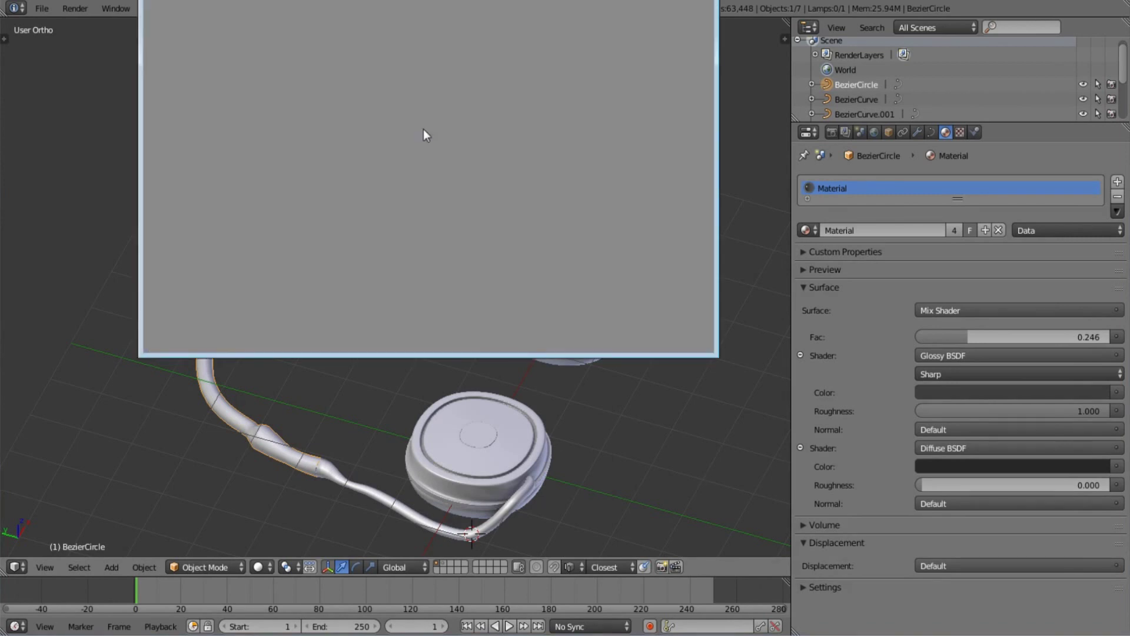
pyautogui.click(208, 37)
pyautogui.write('sc')
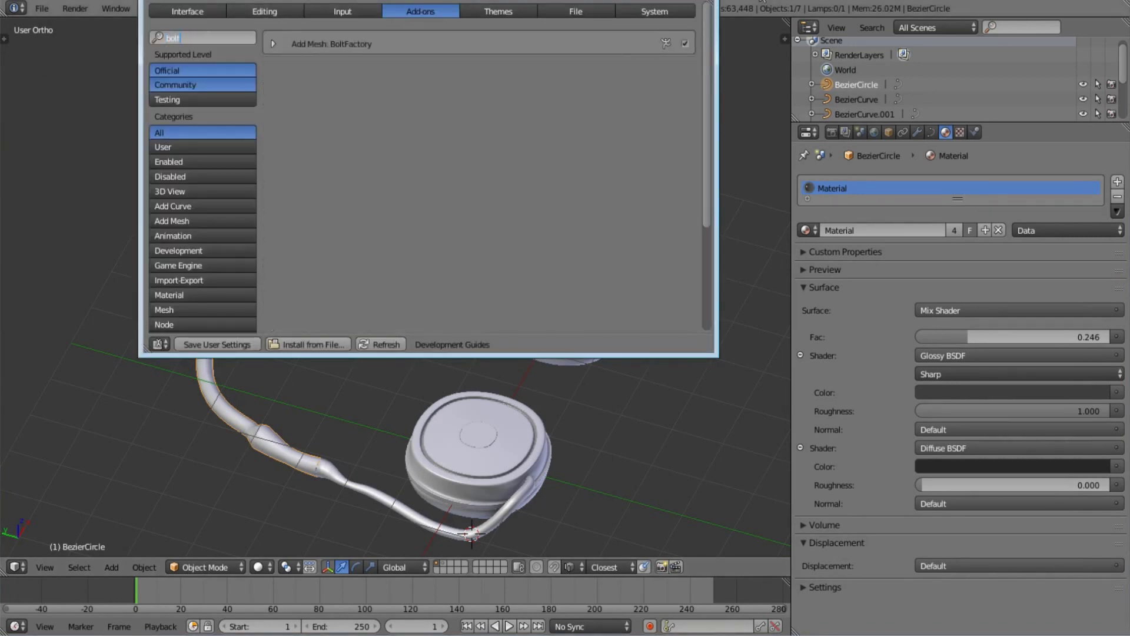
pyautogui.press('space')
pyautogui.write('bp')
pyautogui.click(667, 318)
# - Set the bolt's Bit Type to Phillips and adjust the recess size
pyautogui.press('KP_Decimal')
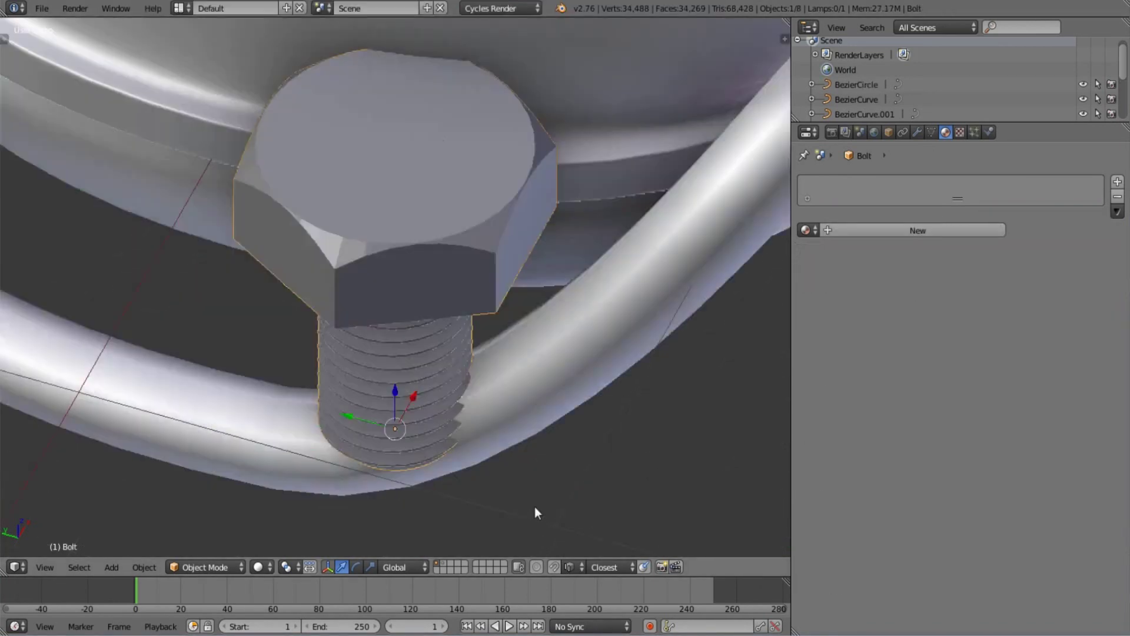
pyautogui.press('t')
pyautogui.click(41, 428)
pyautogui.click(63, 469)
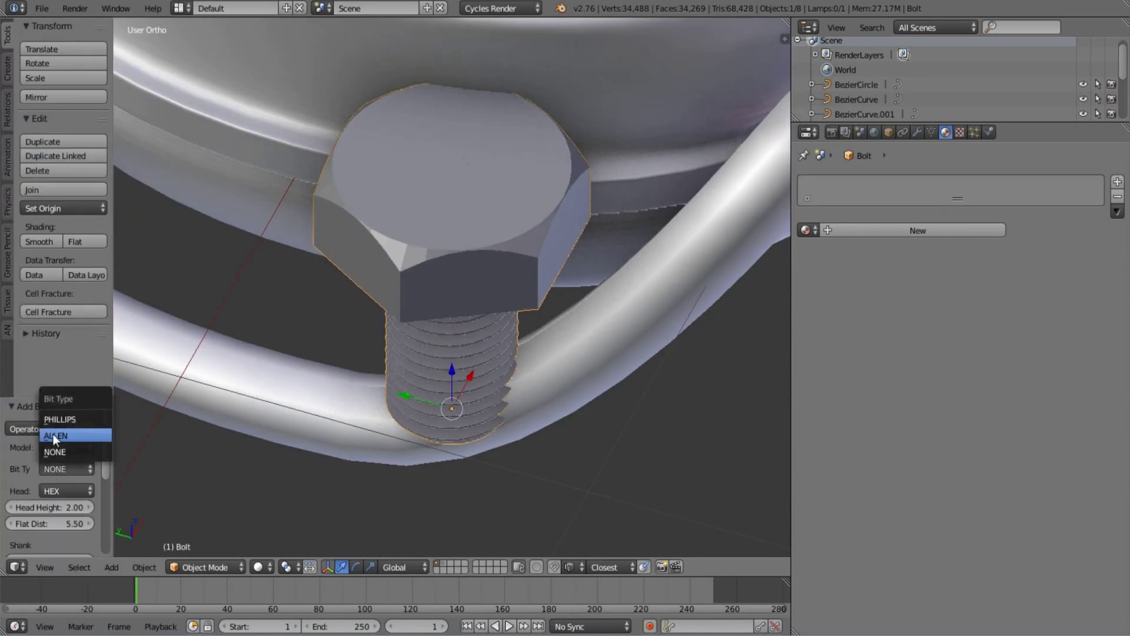
pyautogui.click(74, 474)
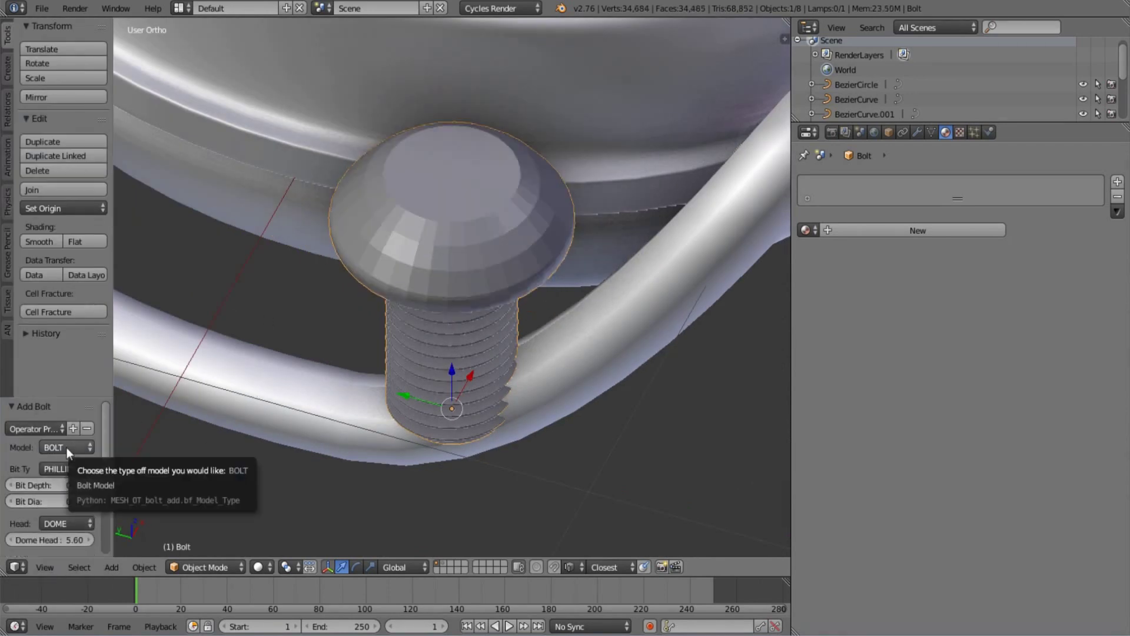
pyautogui.moveTo(50, 485); pyautogui.dragTo(83, 485)
pyautogui.moveTo(50, 502); pyautogui.dragTo(83, 502)
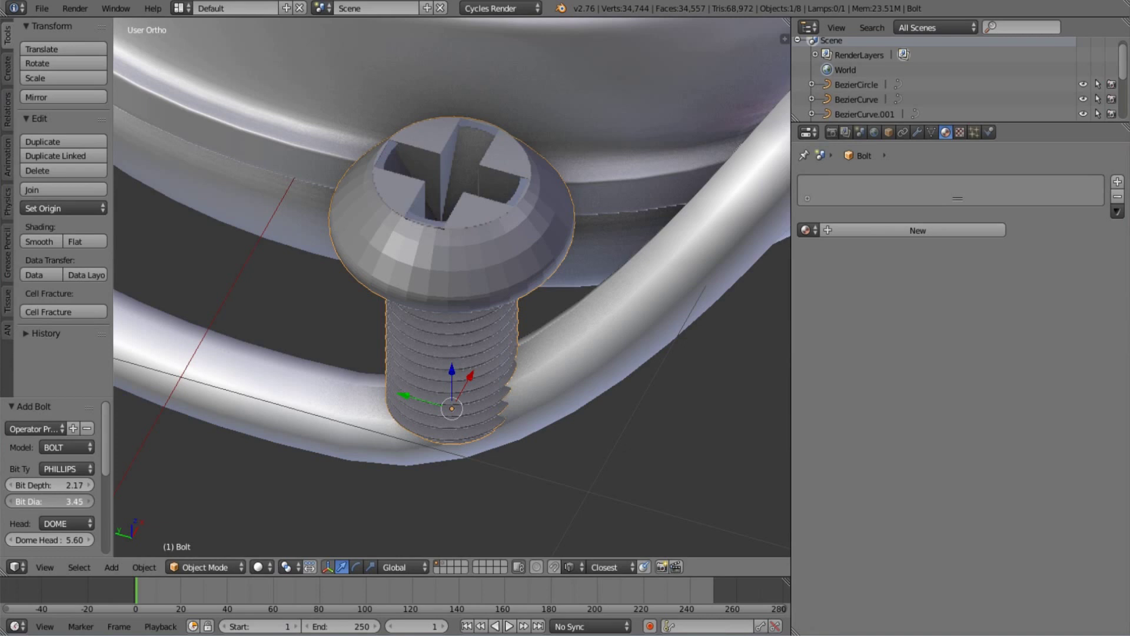
pyautogui.moveTo(51, 540); pyautogui.dragTo(30, 540)
pyautogui.scroll(-2, 51, 541)
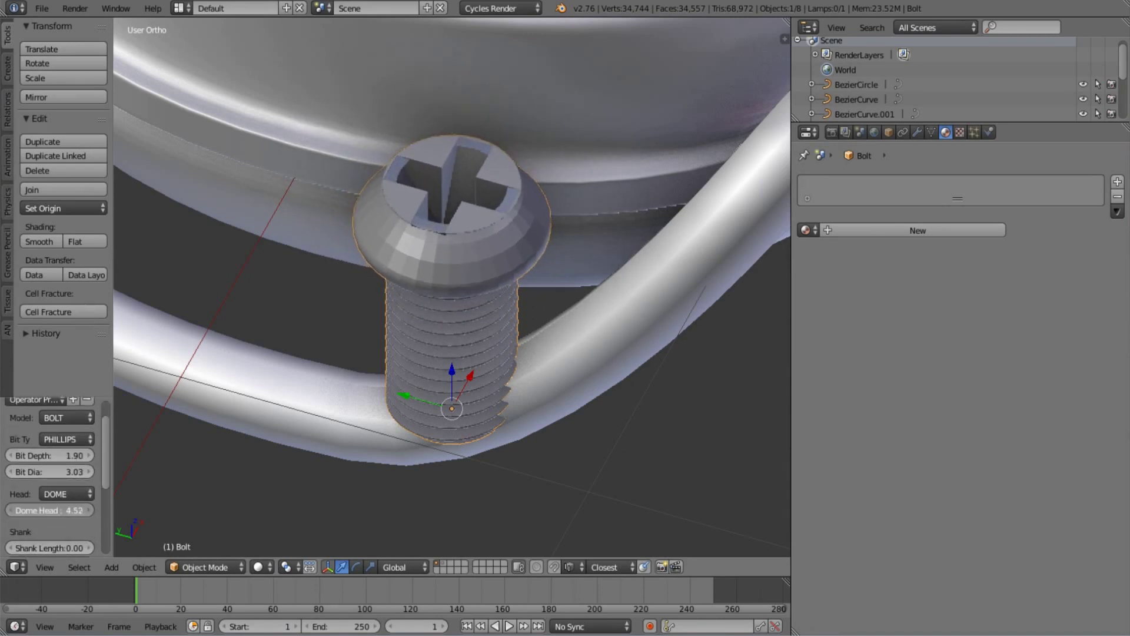
# - Change the bolt's head type to Countersink
pyautogui.click(65, 494)
pyautogui.click(83, 427)
pyautogui.click(66, 494)
pyautogui.click(72, 413)
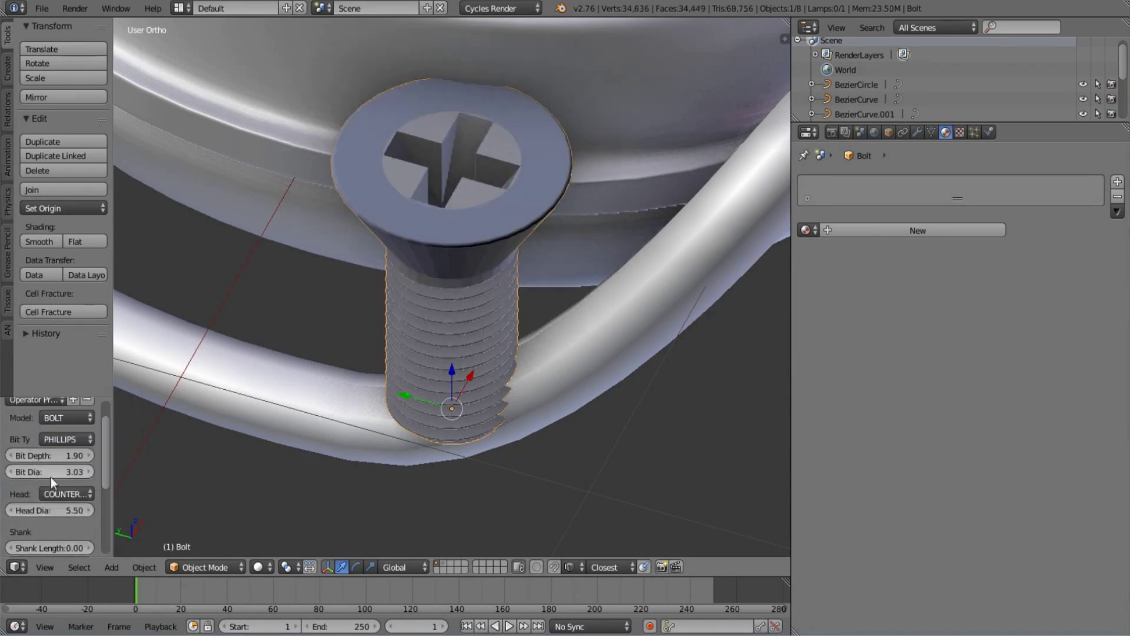
pyautogui.scroll(-3, 51, 477)
pyautogui.scroll(-2, 50, 477)
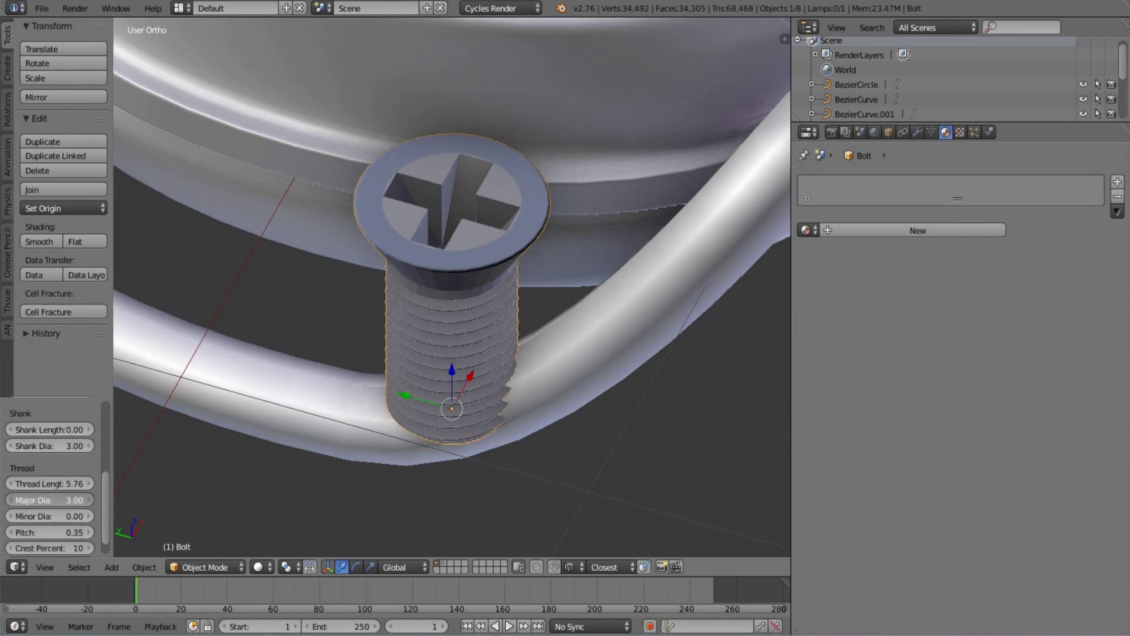
# - Reduce the shank's Major Dia and set the head diameter to 0.30
pyautogui.moveTo(50, 500); pyautogui.dragTo(35, 500)
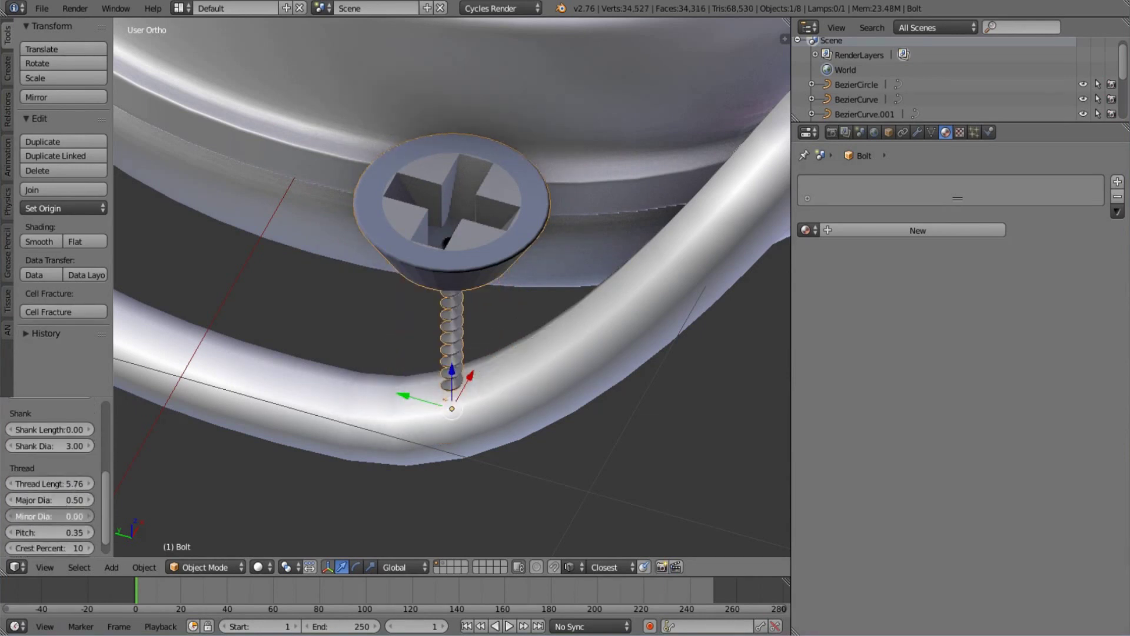
pyautogui.scroll(4, 26, 443)
pyautogui.click(56, 481)
pyautogui.write('3')
pyautogui.press('Return')
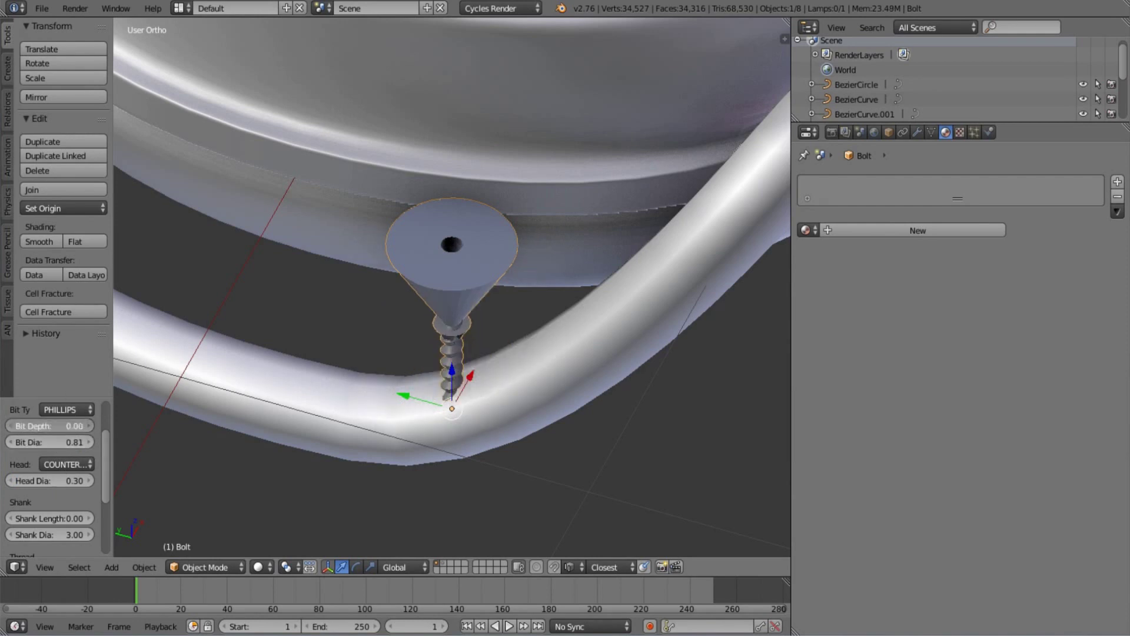
# - Add a new bolt from a saved preset and give it a countersink head
pyautogui.press('KP_7')
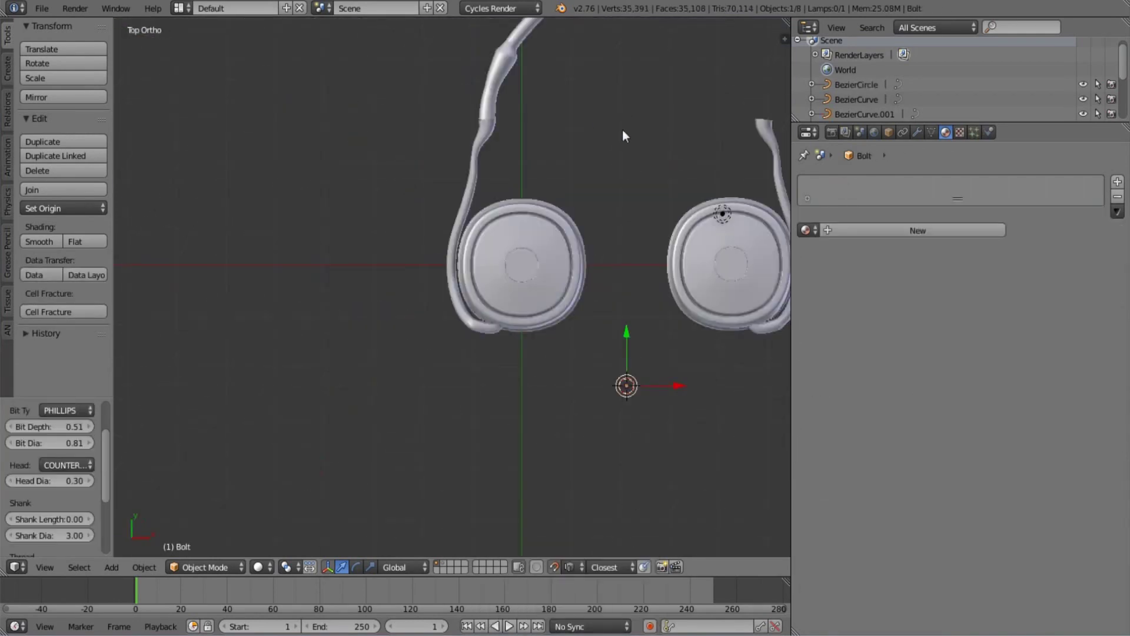
pyautogui.click(34, 428)
pyautogui.click(35, 466)
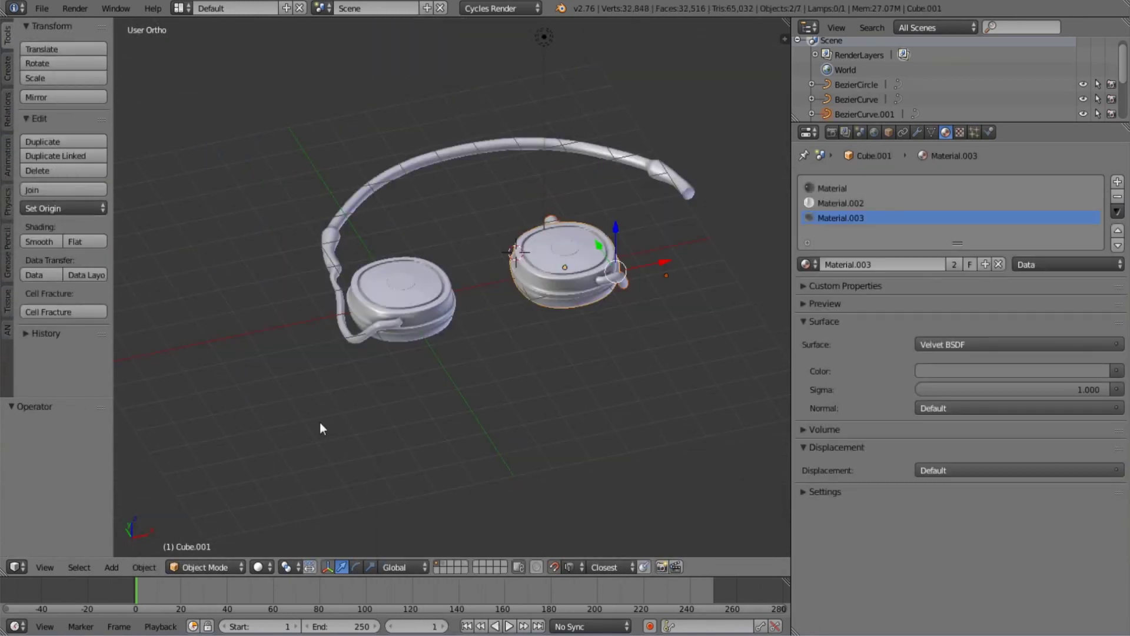
pyautogui.hotkey('shift', 'a')
pyautogui.click(424, 565)
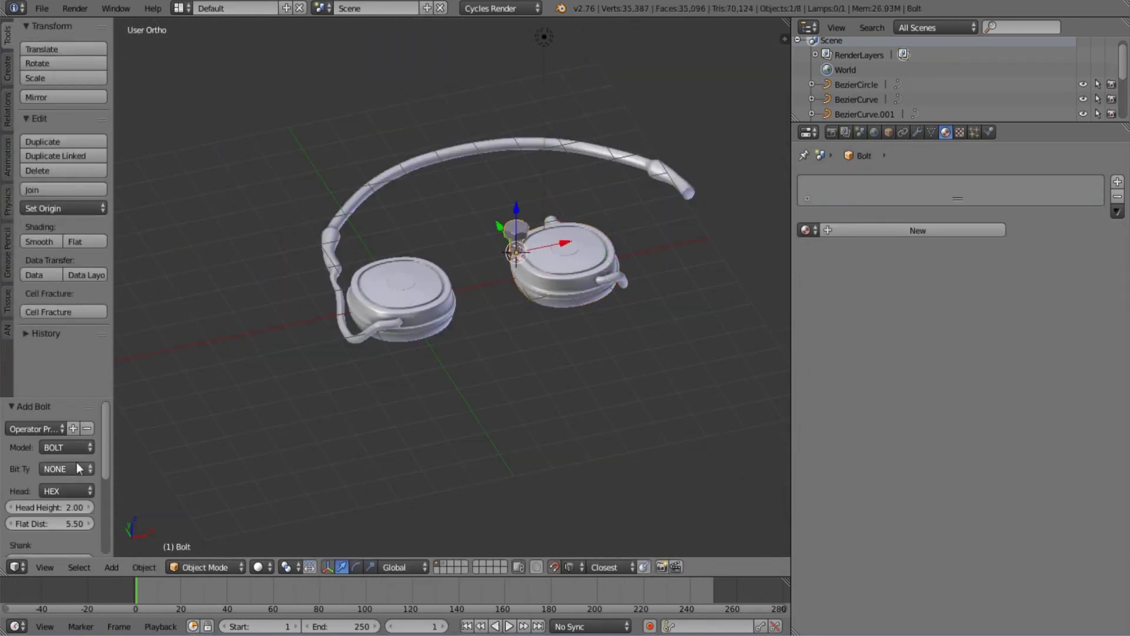
pyautogui.click(34, 429)
pyautogui.click(66, 523)
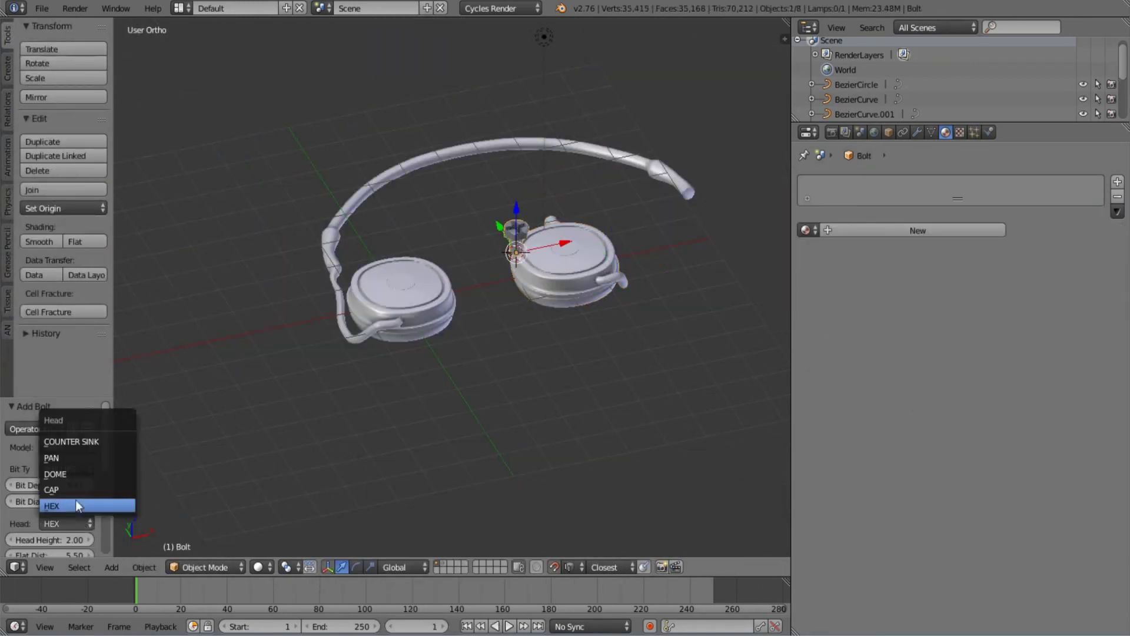
pyautogui.click(75, 500)
pyautogui.scroll(2, 569, 239)
pyautogui.scroll(3, 711, 284)
# - Shrink the bolt by 0.25, then enter 0.025 for its X, Y and Z scale
pyautogui.press('s')
pyautogui.click(585, 245)
pyautogui.scroll(-3, 586, 245)
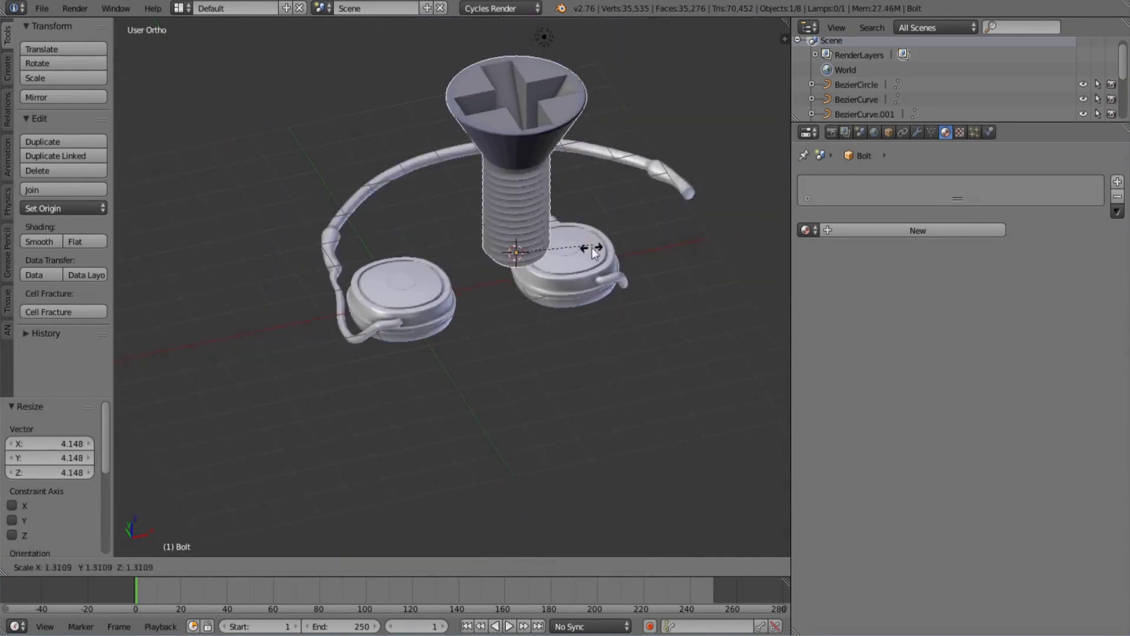
pyautogui.write('s.25')
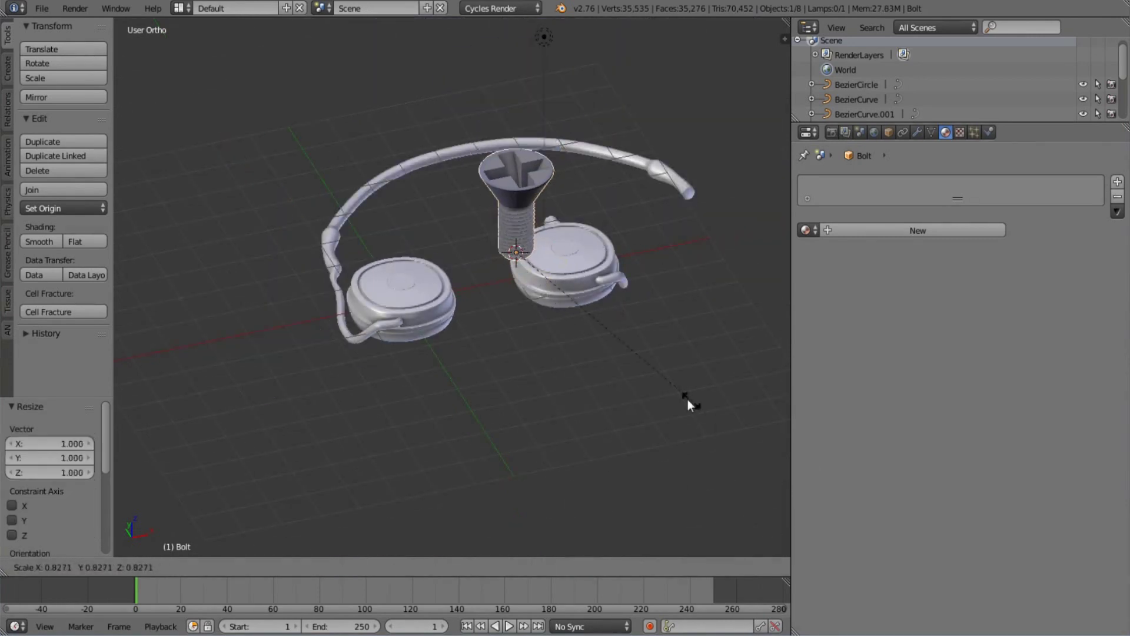
pyautogui.press('Return')
pyautogui.doubleClick(43, 442)
pyautogui.write('.025')
pyautogui.press('Tab')
pyautogui.write('.025')
pyautogui.press('Tab')
pyautogui.write('.025')
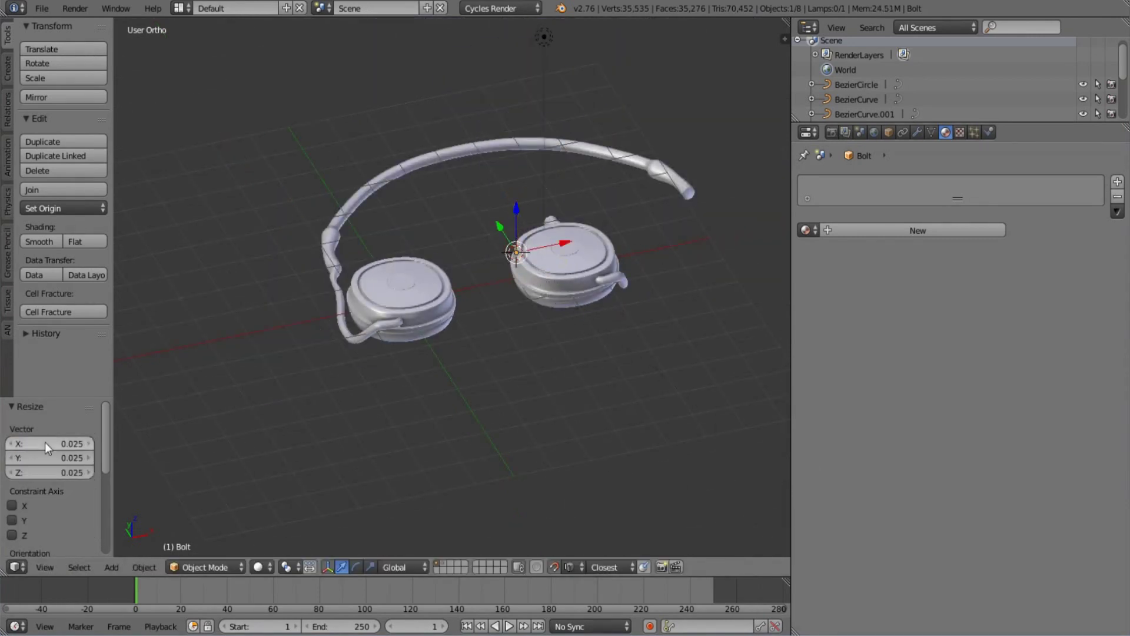
# - Set the bolt's scale uniformly to 0.050
pyautogui.scroll(5, 444, 343)
pyautogui.doubleClick(22, 443)
pyautogui.write('.05')
pyautogui.press('Tab')
pyautogui.write('.05')
pyautogui.press('Tab')
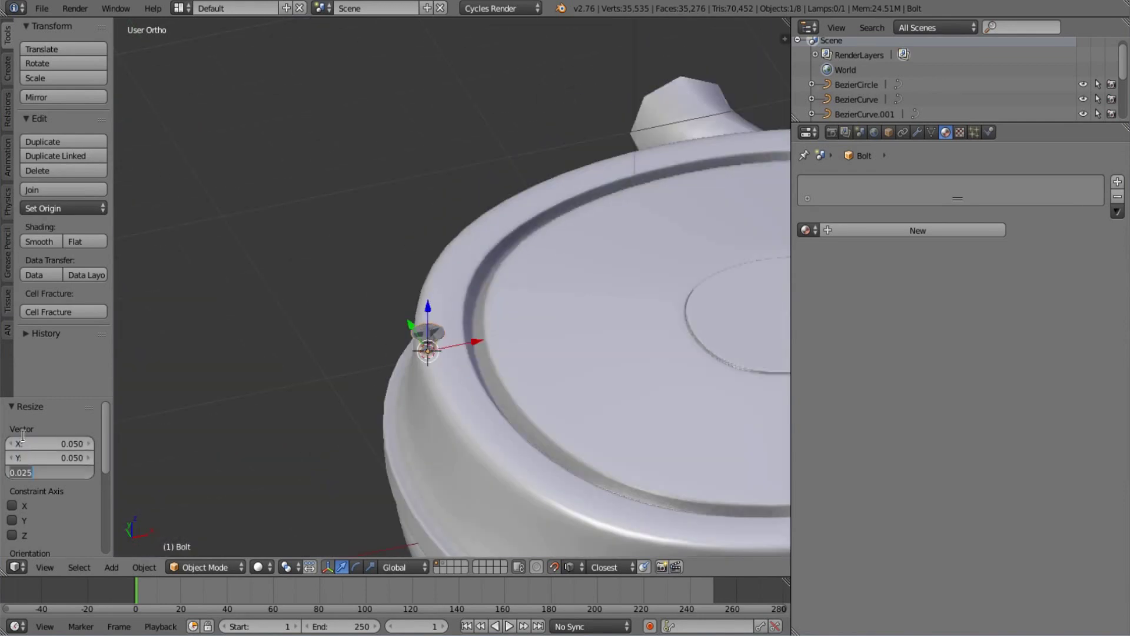
pyautogui.write('.05')
# - Assign Material.002 to the bolt
pyautogui.click(808, 230)
pyautogui.click(829, 281)
pyautogui.press('KP_7')
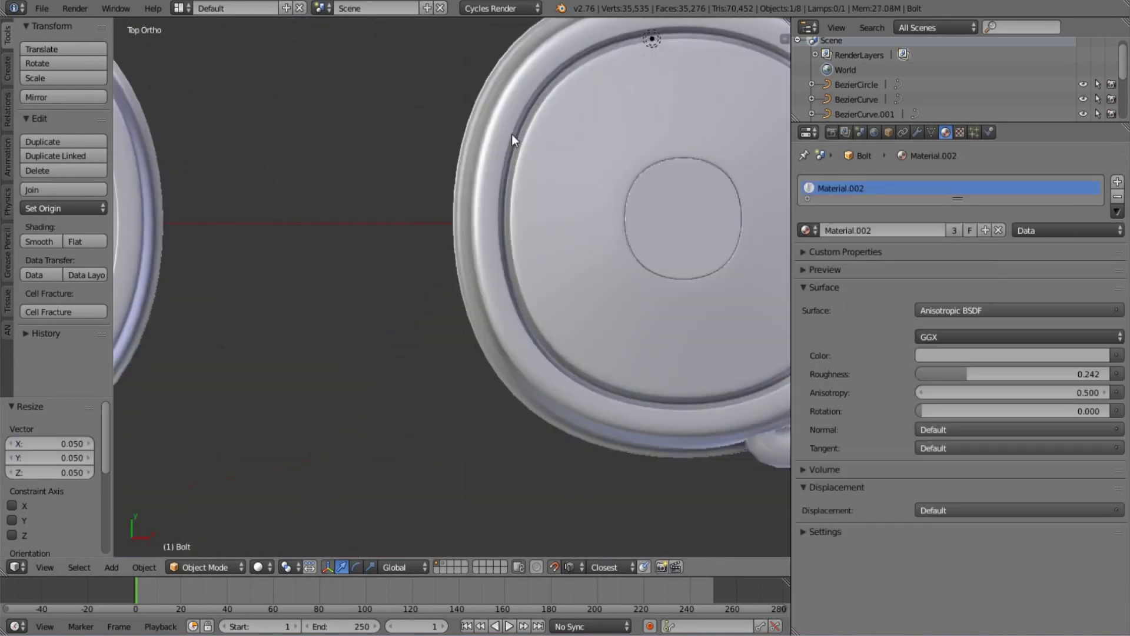
pyautogui.press('g')
pyautogui.click(312, 108)
# - Lower the bolt along Z until it sits on the ear cup rim
pyautogui.press('KP_1')
pyautogui.press('g')
pyautogui.press('z')
pyautogui.click(271, 290)
pyautogui.press('KP_7')
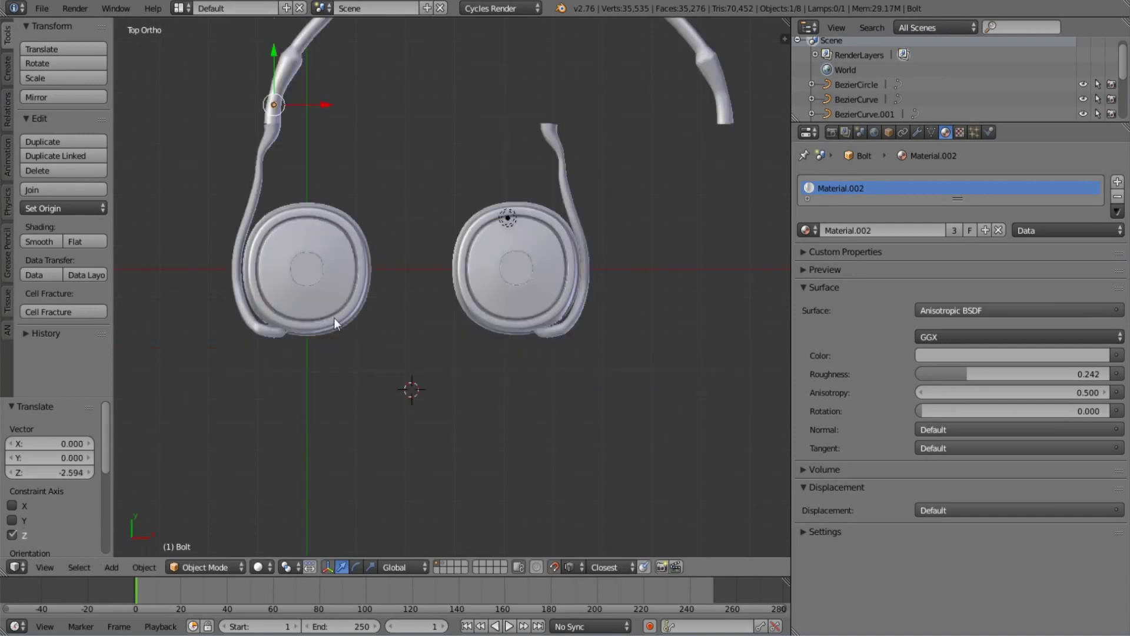
pyautogui.scroll(5, 334, 317)
pyautogui.moveTo(354, 336); pyautogui.dragTo(291, 345, button='middle')
pyautogui.press('g')
pyautogui.press('z')
pyautogui.click(295, 360)
pyautogui.scroll(-5, 538, 160)
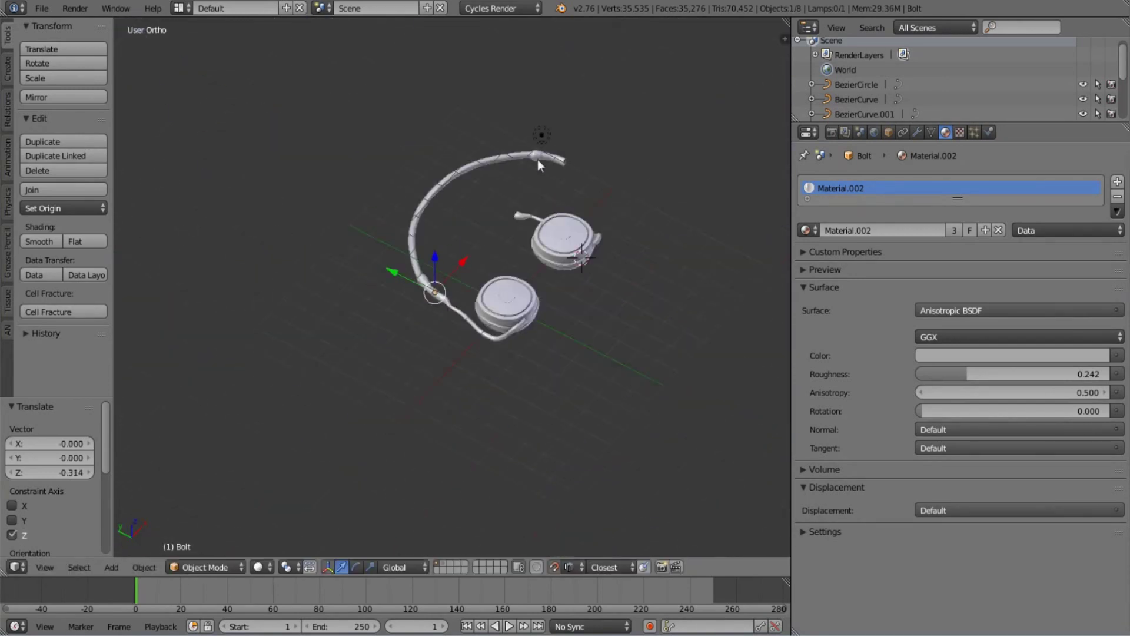
pyautogui.press('KP_7')
# - Select the BezierCircle headband and enter Edit Mode on its points
pyautogui.rightClick(538, 160)
pyautogui.press('Tab')
pyautogui.scroll(3, 638, 532)
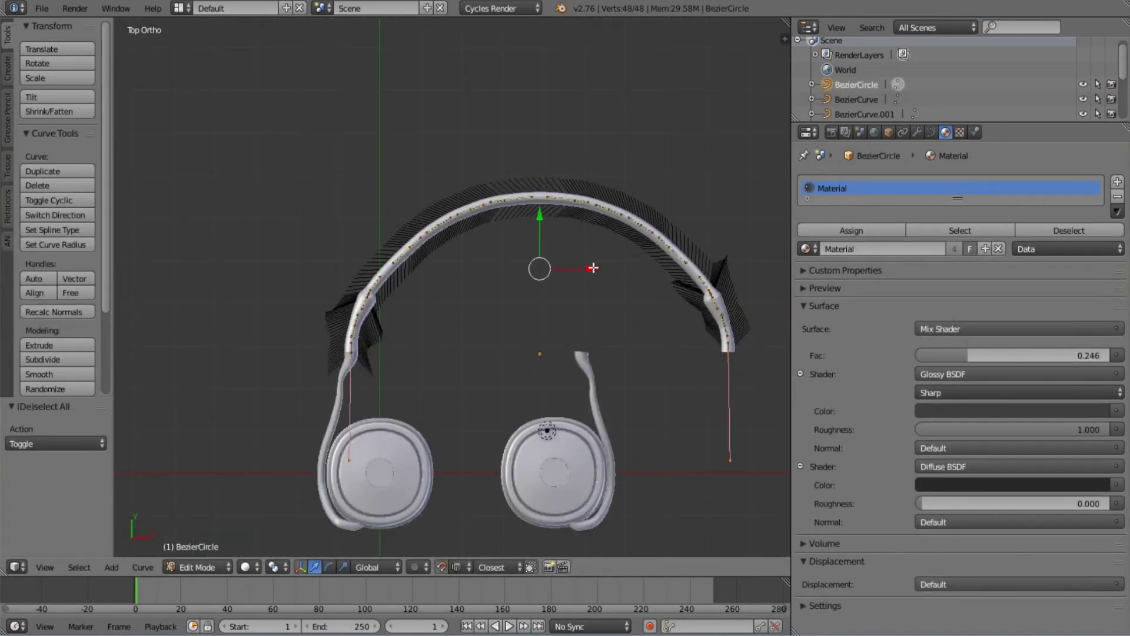
# - Narrow the headband by scaling its points along Y to 0.753, then leave Edit Mode
pyautogui.press('s')
pyautogui.press('x')
pyautogui.click(591, 268)
pyautogui.press('s')
pyautogui.press('x')
pyautogui.click(490, 172)
pyautogui.press('s')
pyautogui.press('y')
pyautogui.click(490, 196)
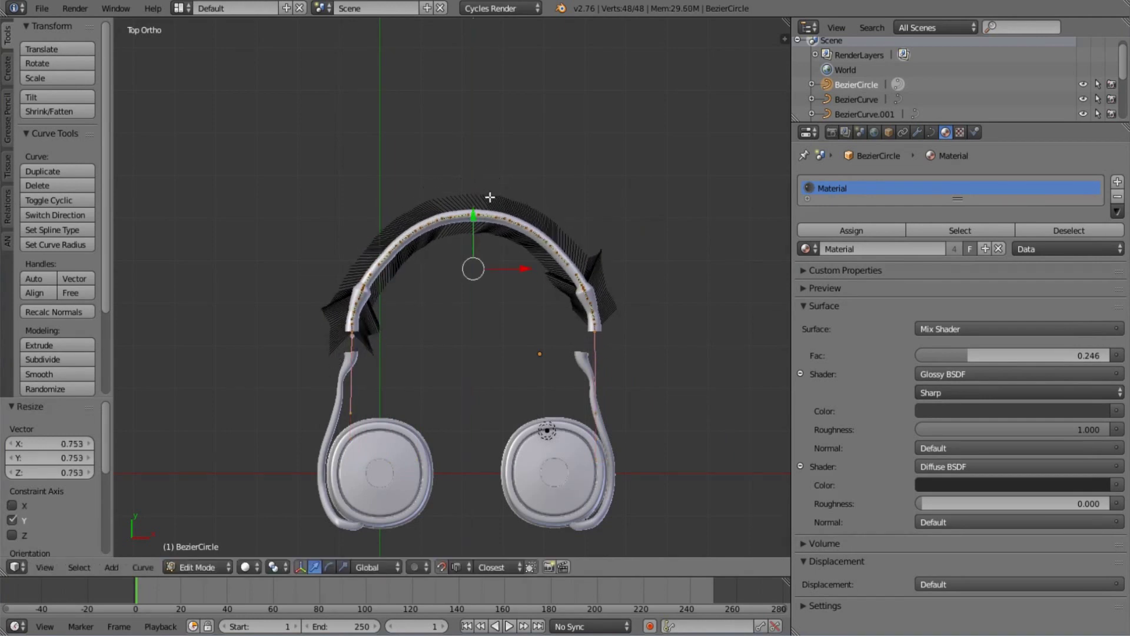
pyautogui.press('Tab')
# - Shift the right ear cup Cube.001 sideways along X
pyautogui.rightClick(612, 488)
pyautogui.press('g')
pyautogui.press('x')
pyautogui.click(473, 363)
pyautogui.moveTo(474, 363); pyautogui.dragTo(437, 284, button='middle')
pyautogui.scroll(4, 437, 284)
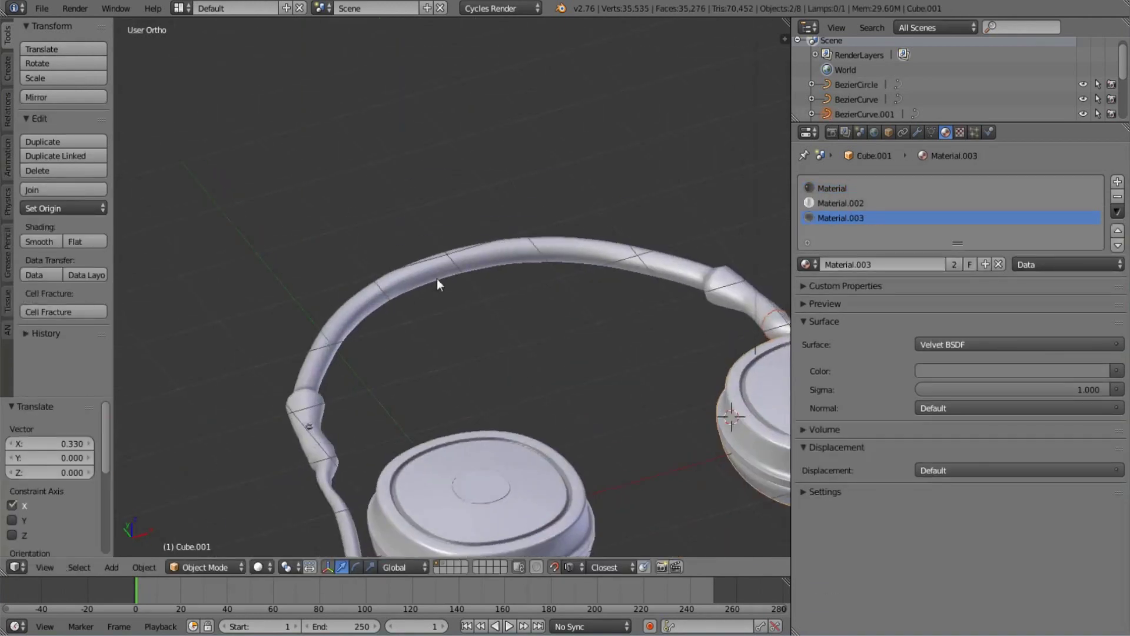
# - Duplicate the bolt as Bolt.001 and slide it along X onto the other headband arm
pyautogui.rightClick(309, 425)
pyautogui.scroll(-3, 544, 333)
pyautogui.press('KP_0')
pyautogui.hotkey('shift', 'd')
pyautogui.press('x')
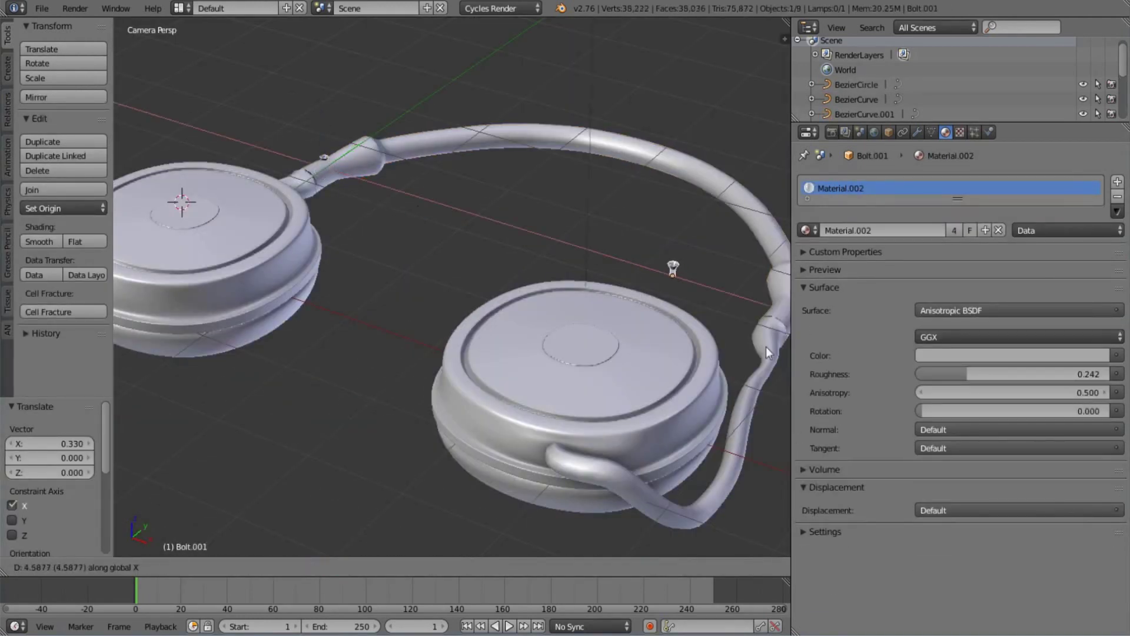
pyautogui.scroll(-3, 765, 347)
pyautogui.click(730, 319)
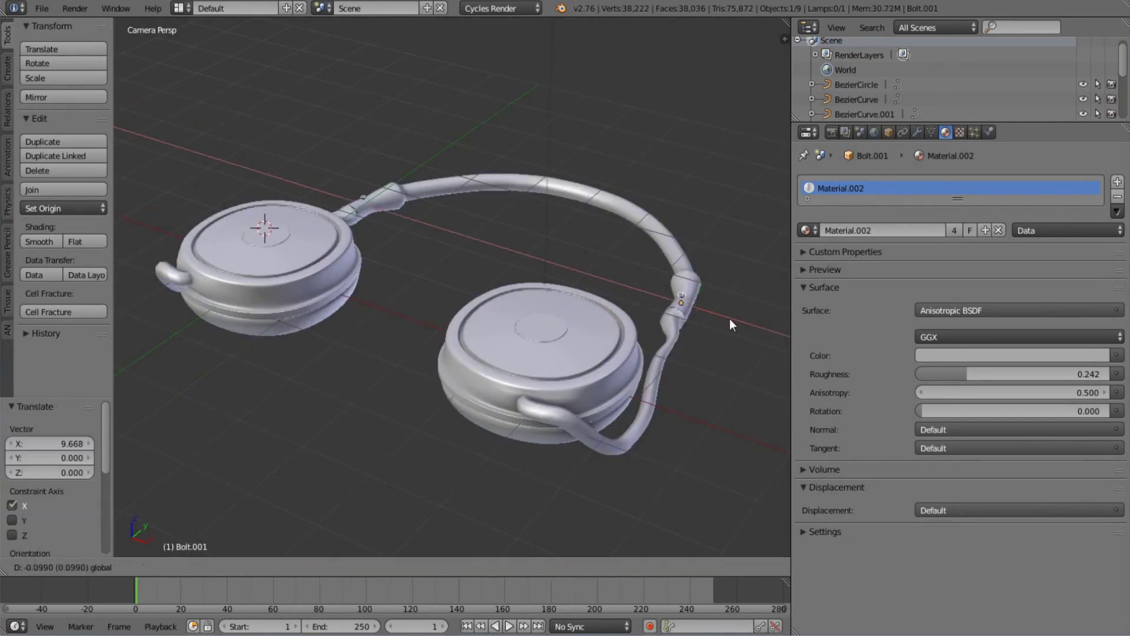
pyautogui.keyDown('shift'); pyautogui.rightClick(363, 196); pyautogui.keyUp('shift')
pyautogui.press('KP_Decimal')
# - Render the scene, close the render result, then start another render
pyautogui.press('F12')
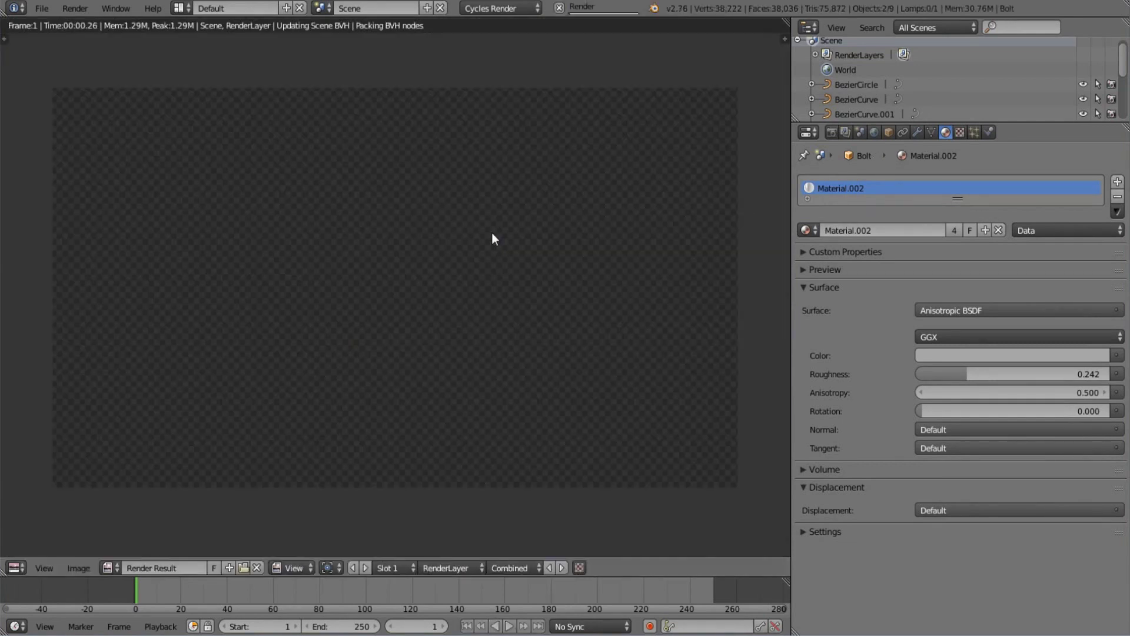
pyautogui.press('Escape')
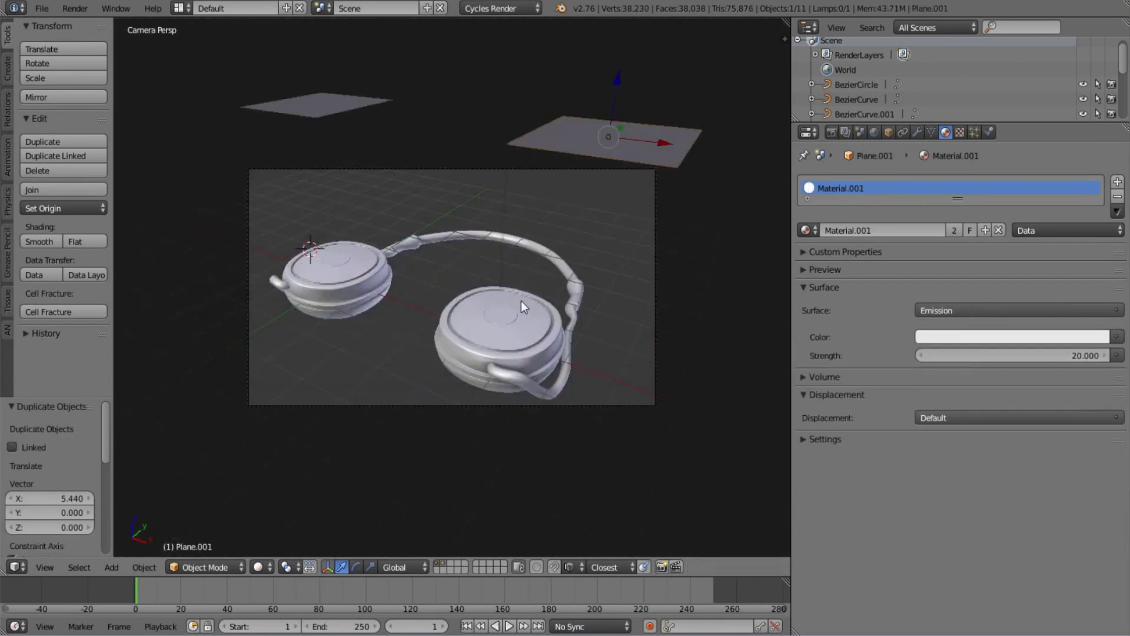
pyautogui.press('F12')
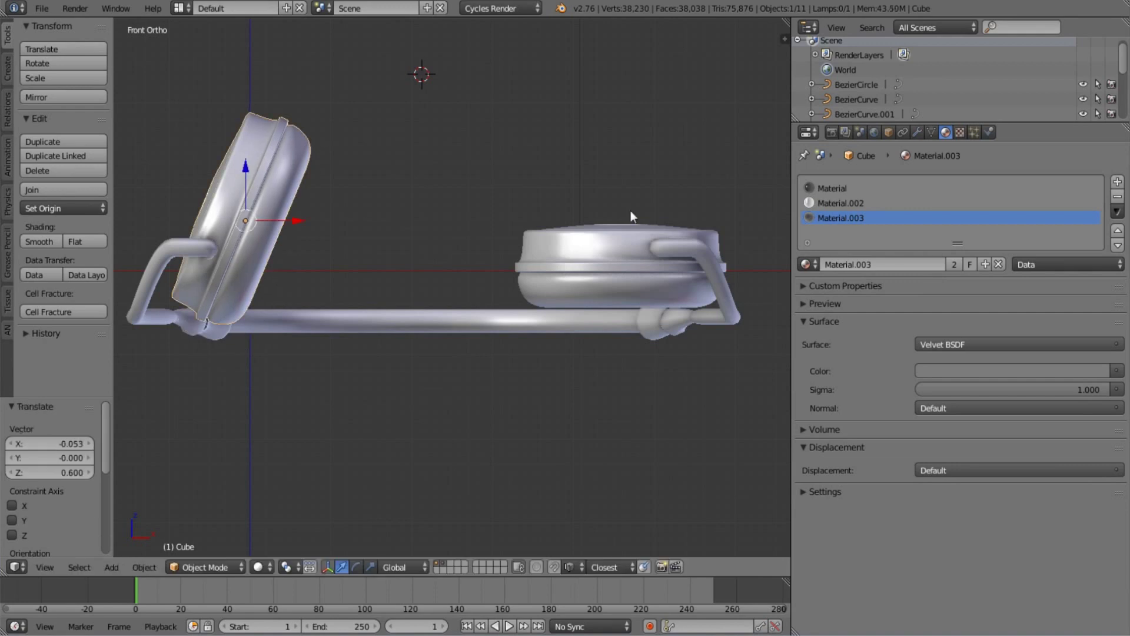
# - Squeeze the inner ring's top and bottom vertices to 0.73 along Y
pyautogui.press('KP_0')
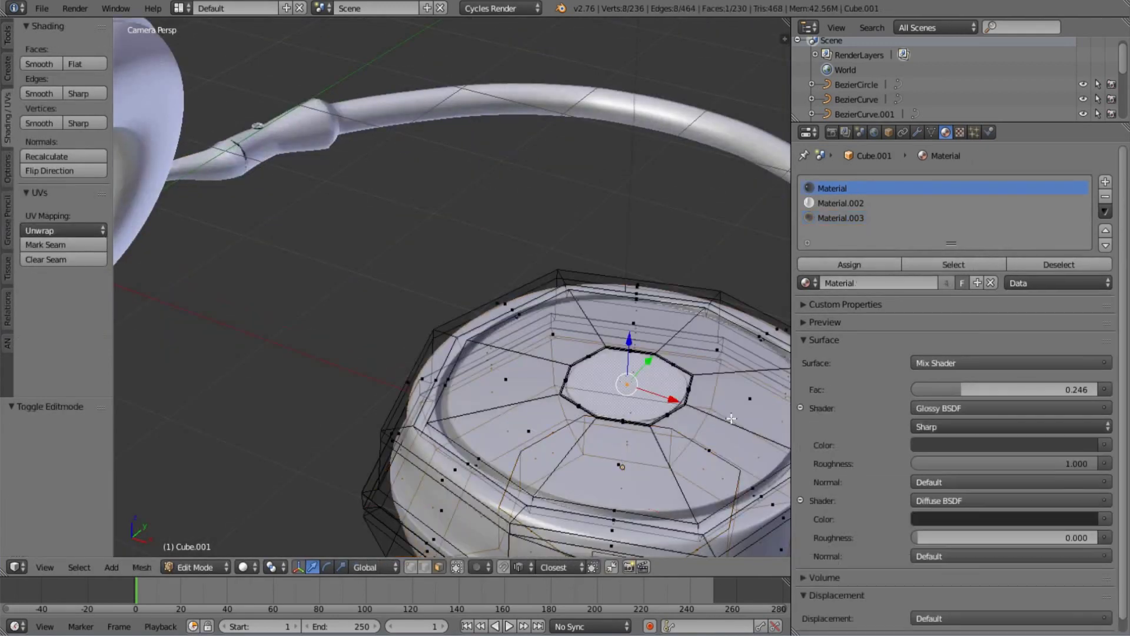
pyautogui.press('KP_7')
pyautogui.scroll(4, 485, 249)
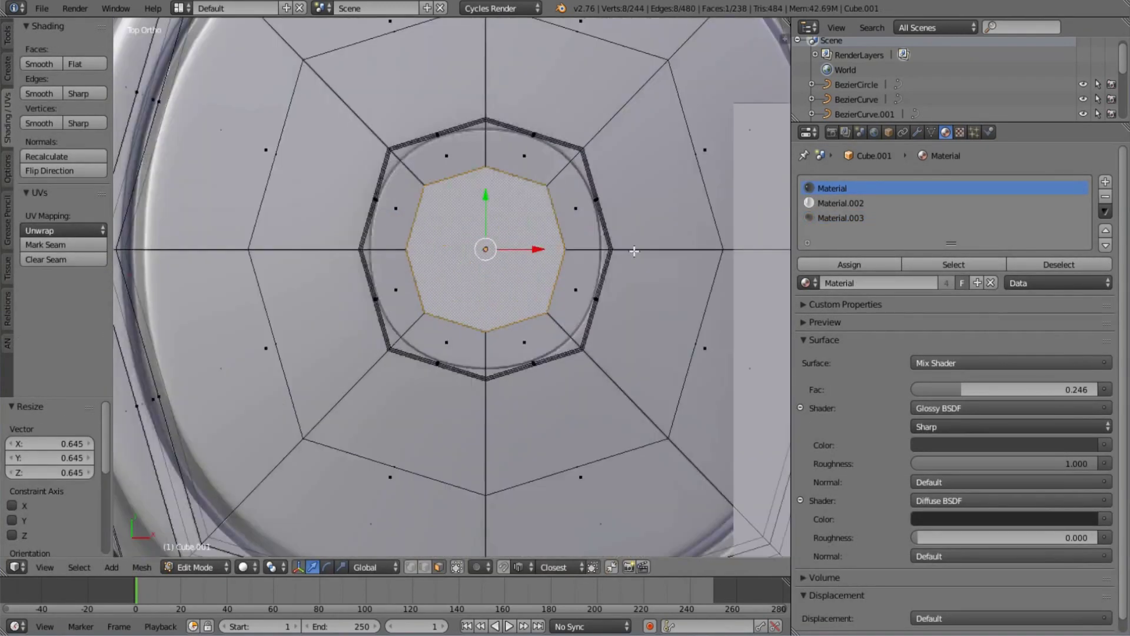
pyautogui.rightClick(488, 166)
pyautogui.keyDown('shift'); pyautogui.rightClick(485, 331); pyautogui.keyUp('shift')
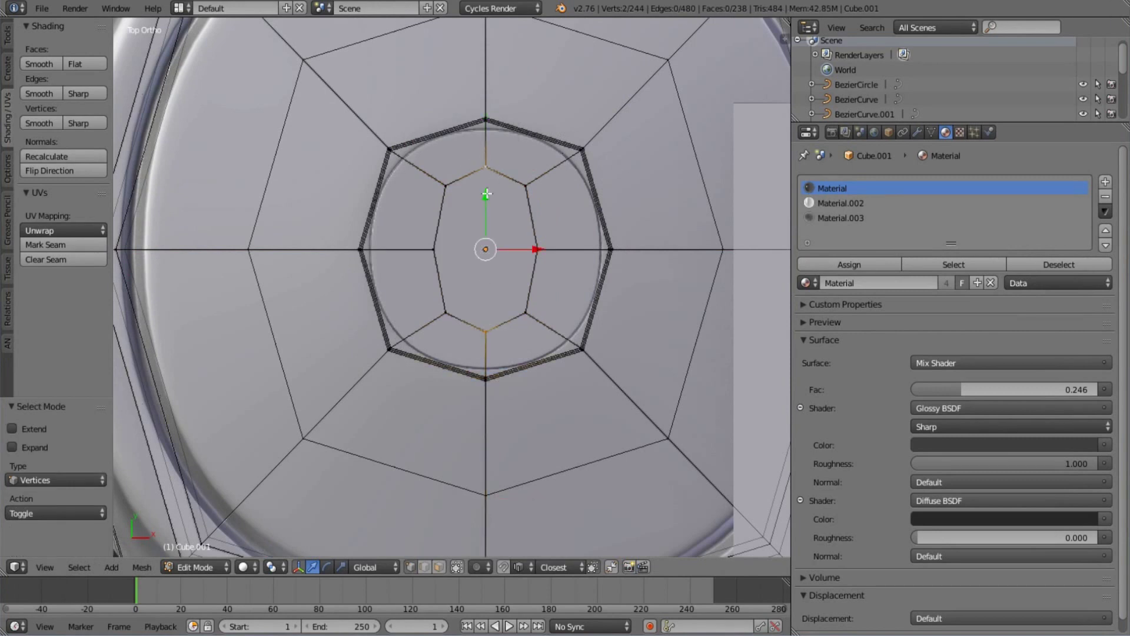
pyautogui.press('s')
pyautogui.press('y')
pyautogui.press('.')
pyautogui.press('7')
pyautogui.press('7')
pyautogui.press('3')
pyautogui.press('Return')
# - Squeeze the ring's two side vertices to 0.73 along X
pyautogui.rightClick(535, 249)
pyautogui.keyDown('shift'); pyautogui.rightClick(435, 249); pyautogui.keyUp('shift')
pyautogui.press('s')
pyautogui.press('x')
pyautogui.press('.')
pyautogui.press('7')
pyautogui.press('7')
pyautogui.press('3')
pyautogui.press('Return')
pyautogui.rightClick(491, 168)
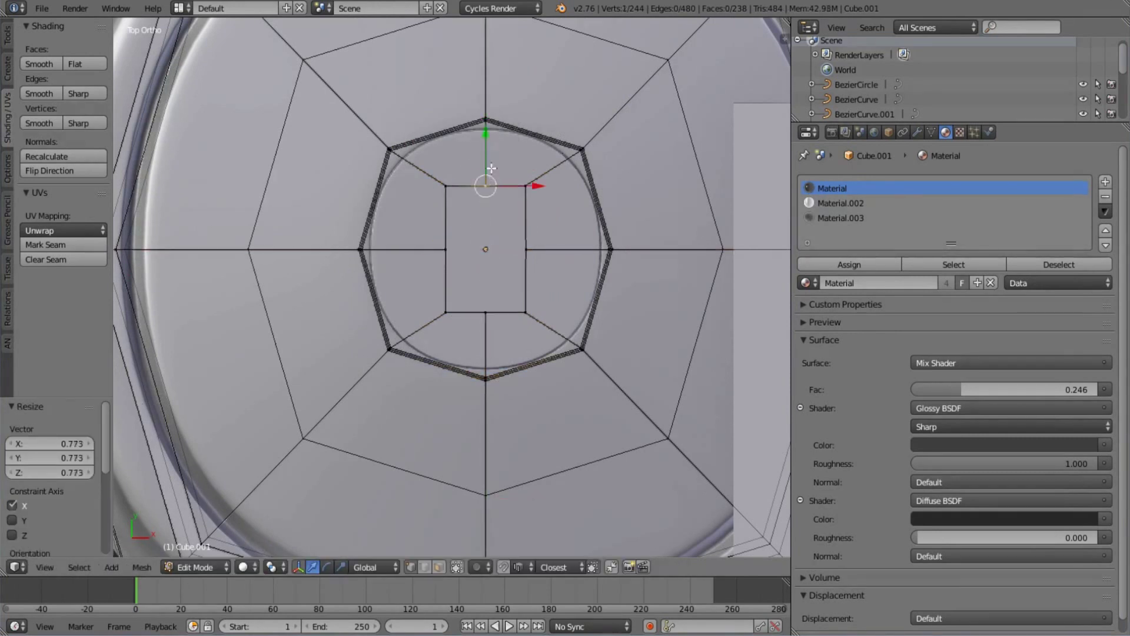
# - Enlarge the ear cup's centre face and assign it Material.002
pyautogui.hotkey('ctrl', 'Tab')
pyautogui.press('3')
pyautogui.rightClick(492, 247)
pyautogui.press('s')
pyautogui.click(547, 296)
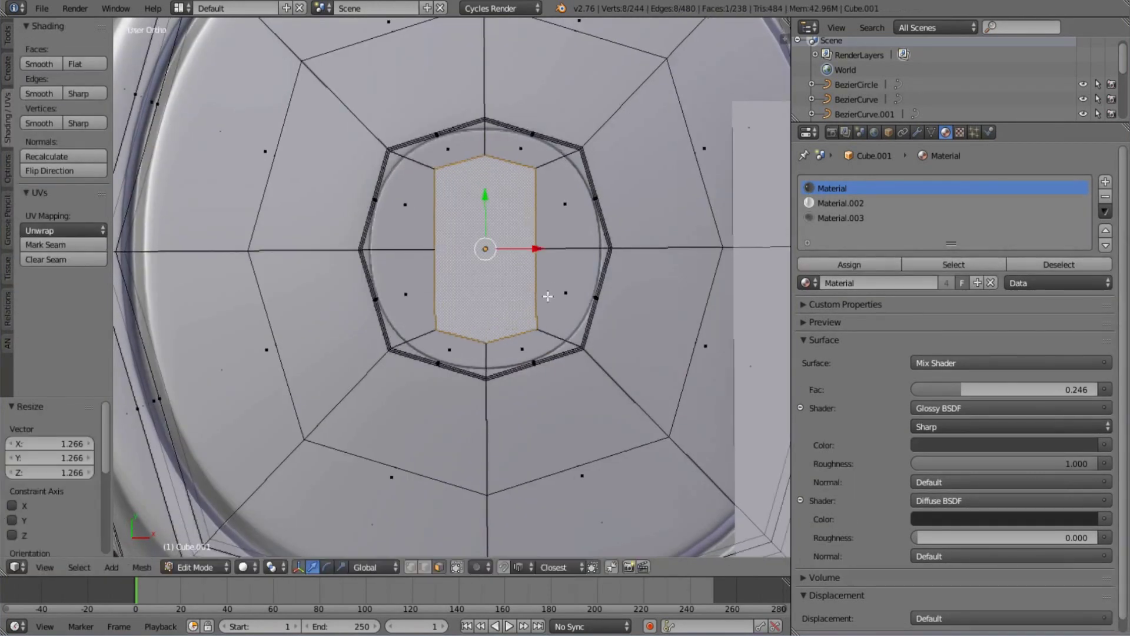
pyautogui.moveTo(547, 296); pyautogui.dragTo(530, 176, button='middle')
pyautogui.click(841, 202)
pyautogui.click(849, 264)
# - Extrude the centre face upward into a raised button, select its base edge loop, and render
pyautogui.scroll(3, 500, 206)
pyautogui.press('e')
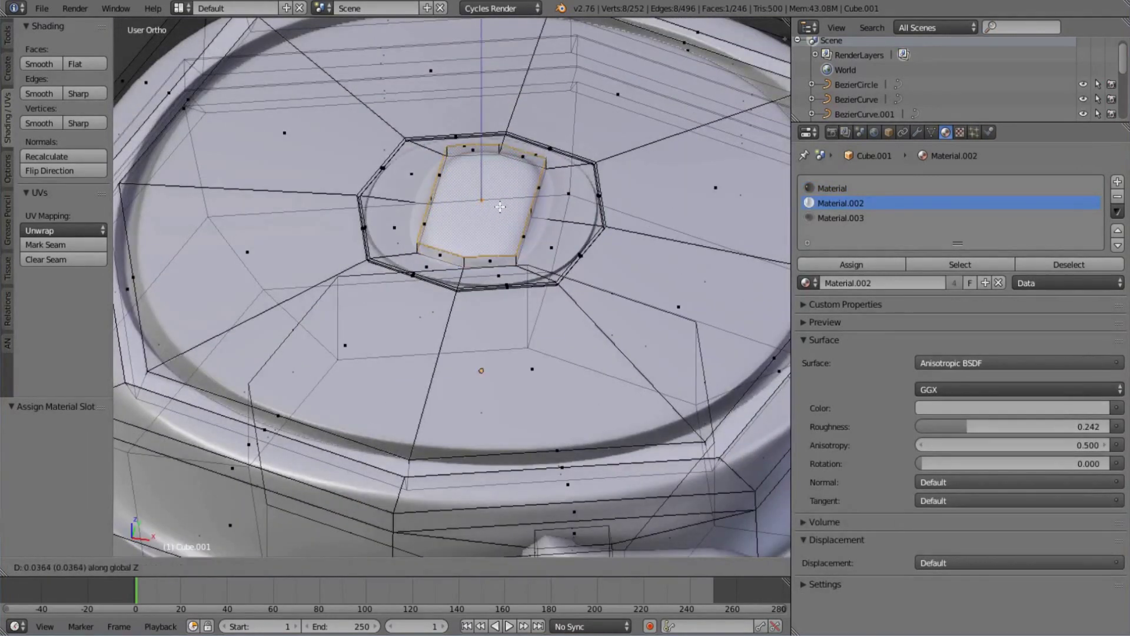
pyautogui.click(500, 207)
pyautogui.scroll(3, 499, 207)
pyautogui.hotkey('ctrl', 'Tab')
pyautogui.click(429, 242)
pyautogui.keyDown('alt'); pyautogui.rightClick(479, 243); pyautogui.keyUp('alt')
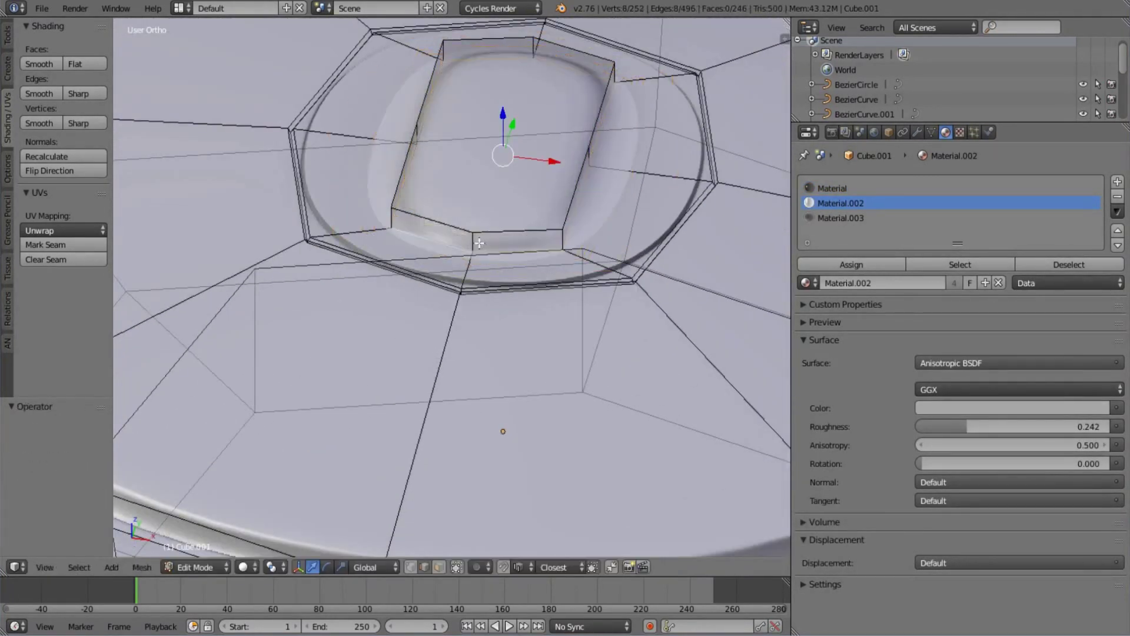
pyautogui.press('Tab')
pyautogui.scroll(-5, 504, 209)
pyautogui.press('F12')
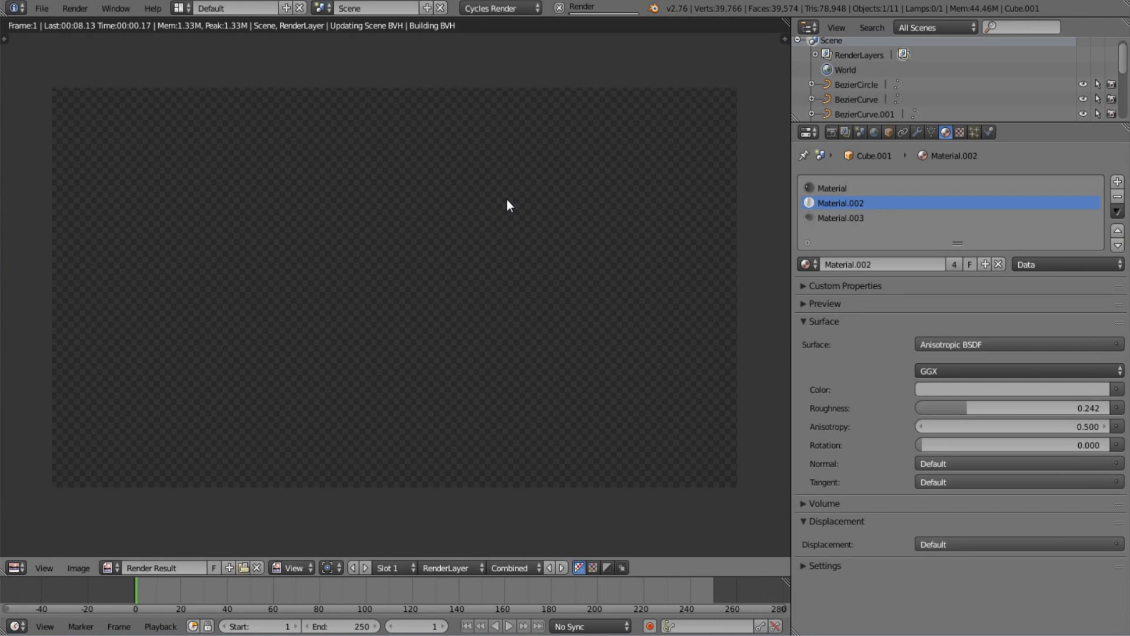
# - Close the render, switch to face selection, and assign Material.002 to the ring faces
pyautogui.press('Escape')
pyautogui.hotkey('ctrl', 'Tab')
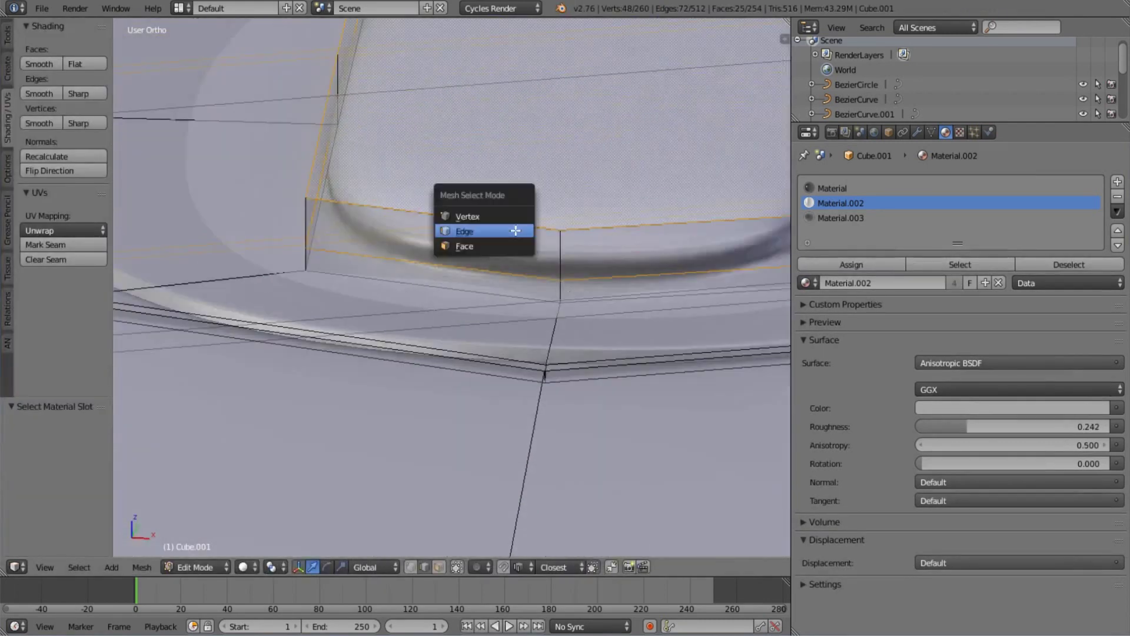
pyautogui.click(480, 245)
pyautogui.hotkey('ctrl', 'Tab')
pyautogui.click(388, 257)
pyautogui.hotkey('ctrl', 'Tab')
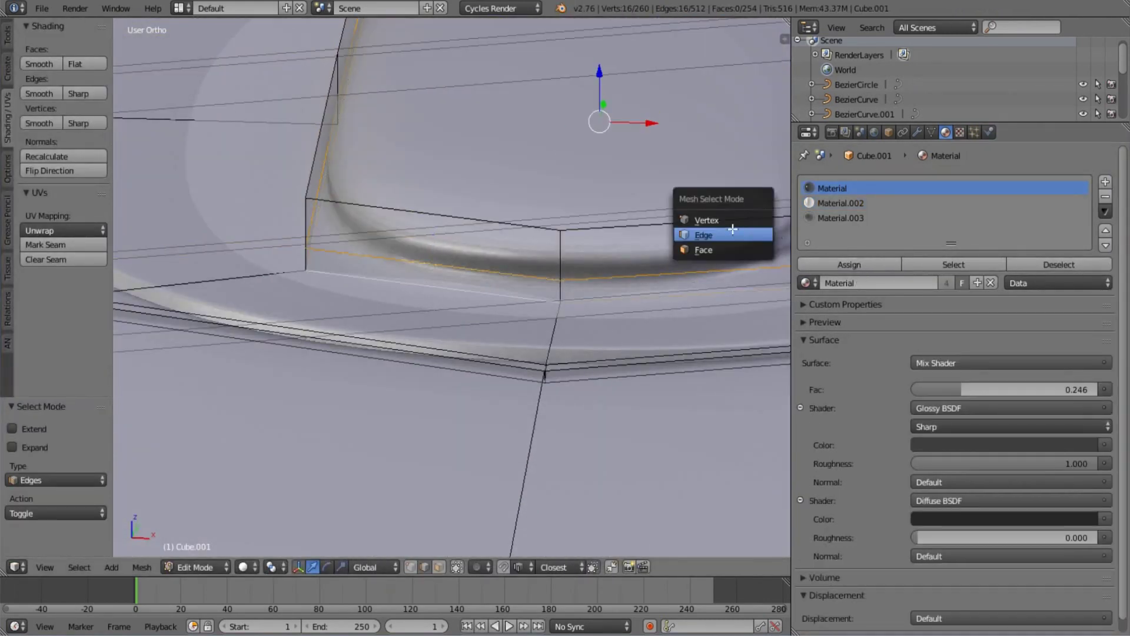
pyautogui.click(714, 250)
pyautogui.click(841, 203)
pyautogui.click(851, 264)
pyautogui.scroll(-3, 512, 477)
# - Preview in rendered shading, return to solid, and select faces on the button's rim
pyautogui.hotkey('shift', 'z')
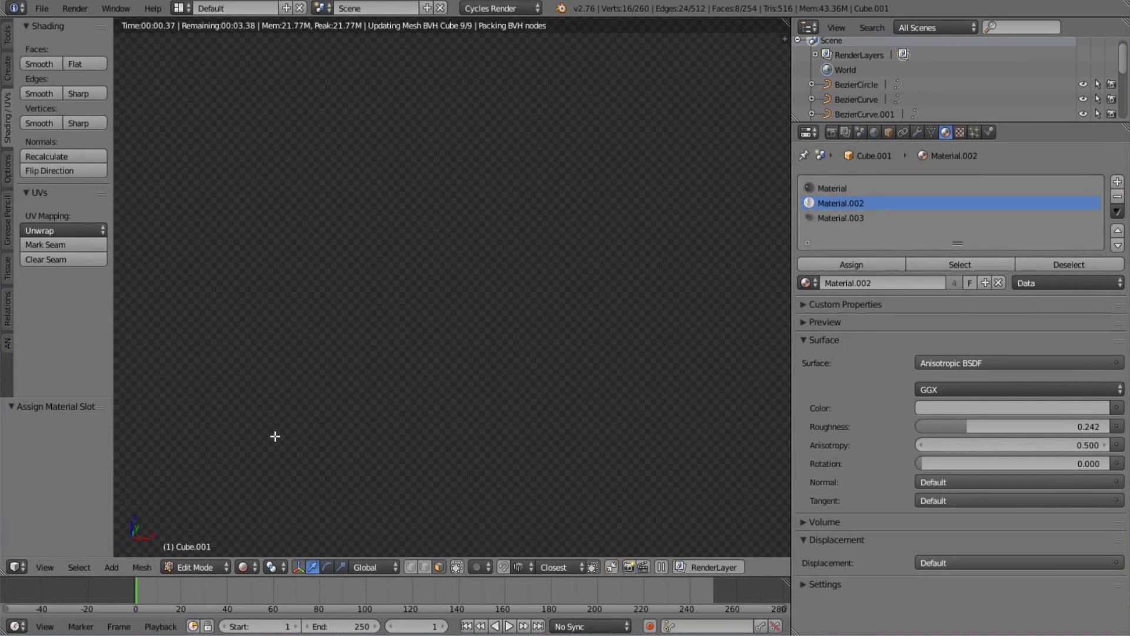
pyautogui.hotkey('shift', 'z')
pyautogui.rightClick(353, 197)
pyautogui.keyDown('shift'); pyautogui.rightClick(430, 170); pyautogui.keyUp('shift')
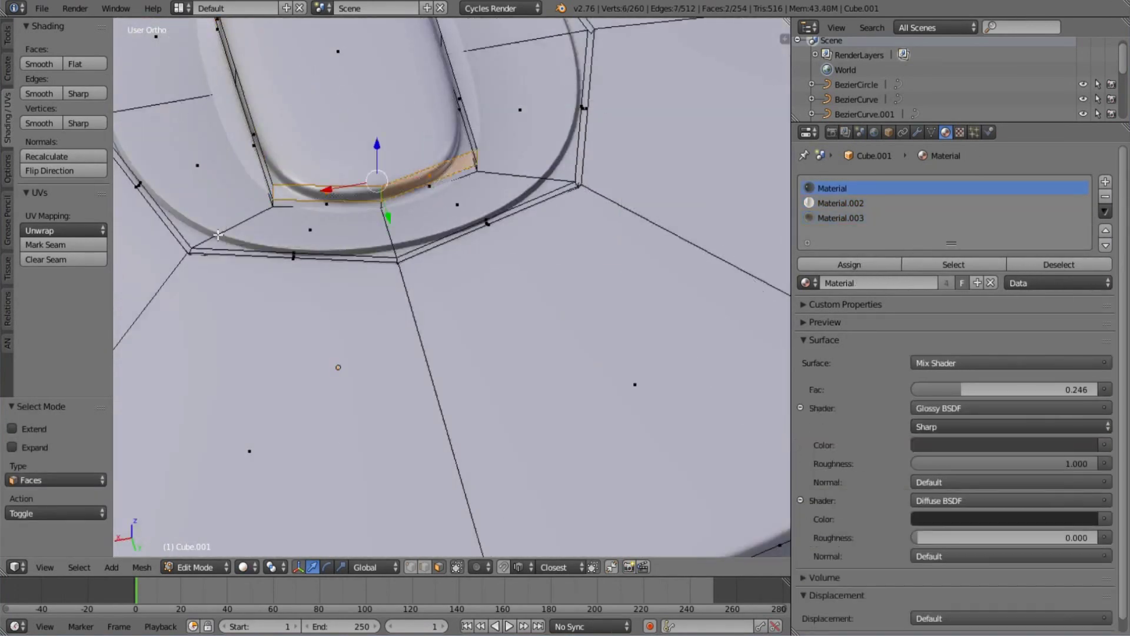
pyautogui.scroll(-3, 217, 235)
pyautogui.moveTo(236, 353); pyautogui.dragTo(377, 465, button='middle')
# - Assign Material.002 to the rim faces and switch the viewport to Rendered shading
pyautogui.click(840, 203)
pyautogui.click(852, 264)
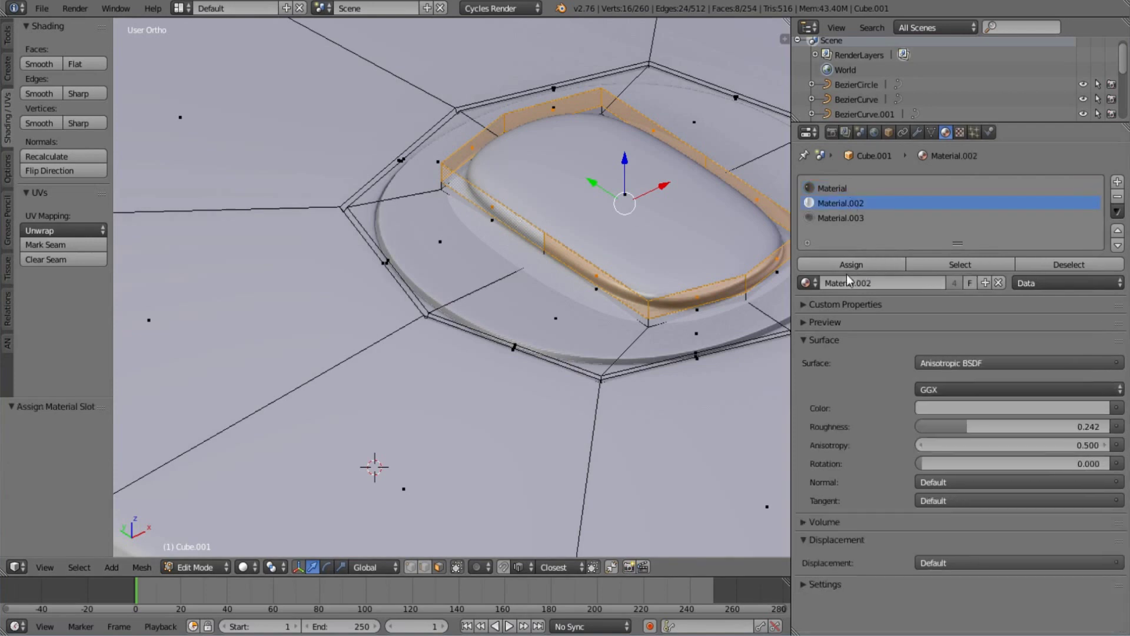
pyautogui.click(243, 567)
pyautogui.click(265, 466)
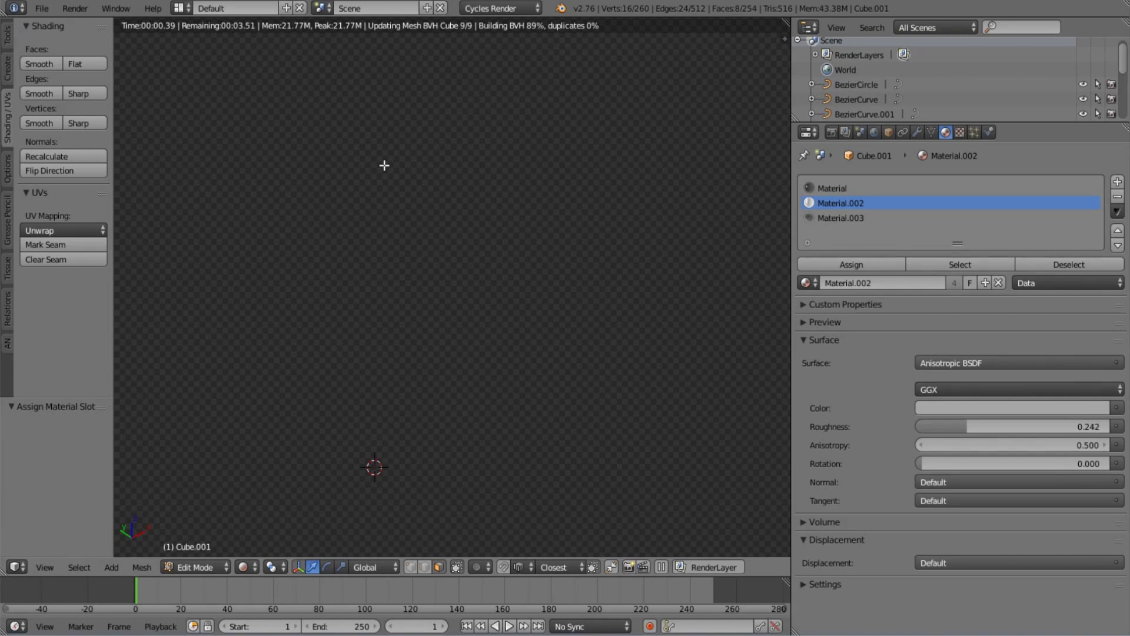
# - Return to solid shading, deselect all and frame the ear cup around the raised button
pyautogui.hotkey('shift', 'z')
pyautogui.press('a')
pyautogui.press('a')
pyautogui.press('KP_Decimal')
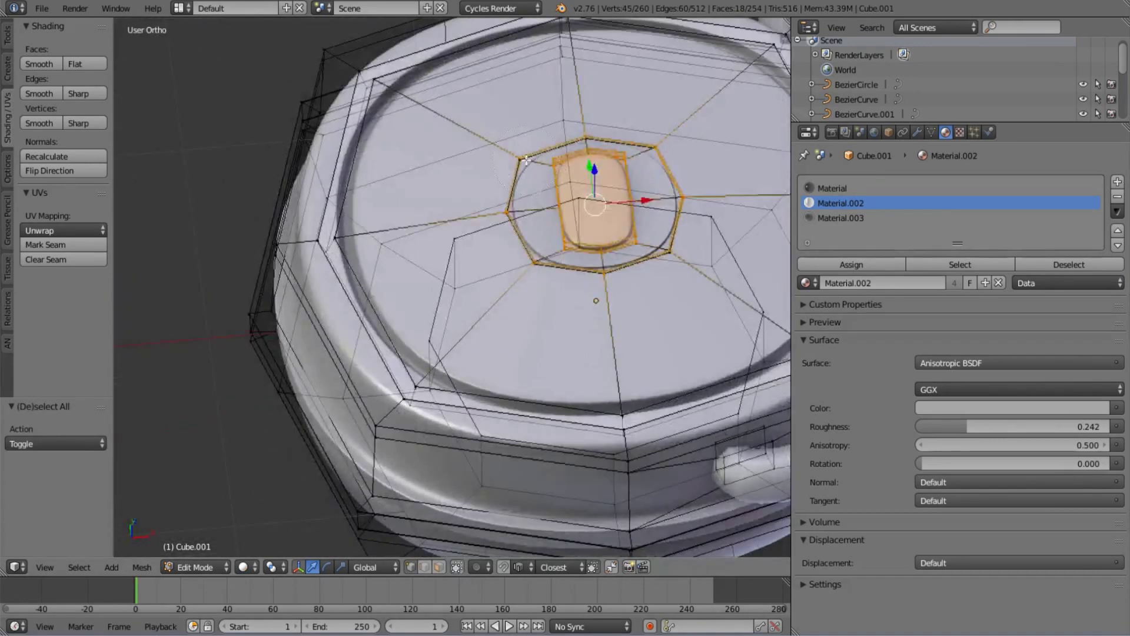
pyautogui.press('ctrl+KP_Add')
pyautogui.press('ctrl+KP_Add')
pyautogui.moveTo(526, 159); pyautogui.dragTo(402, 345, button='middle')
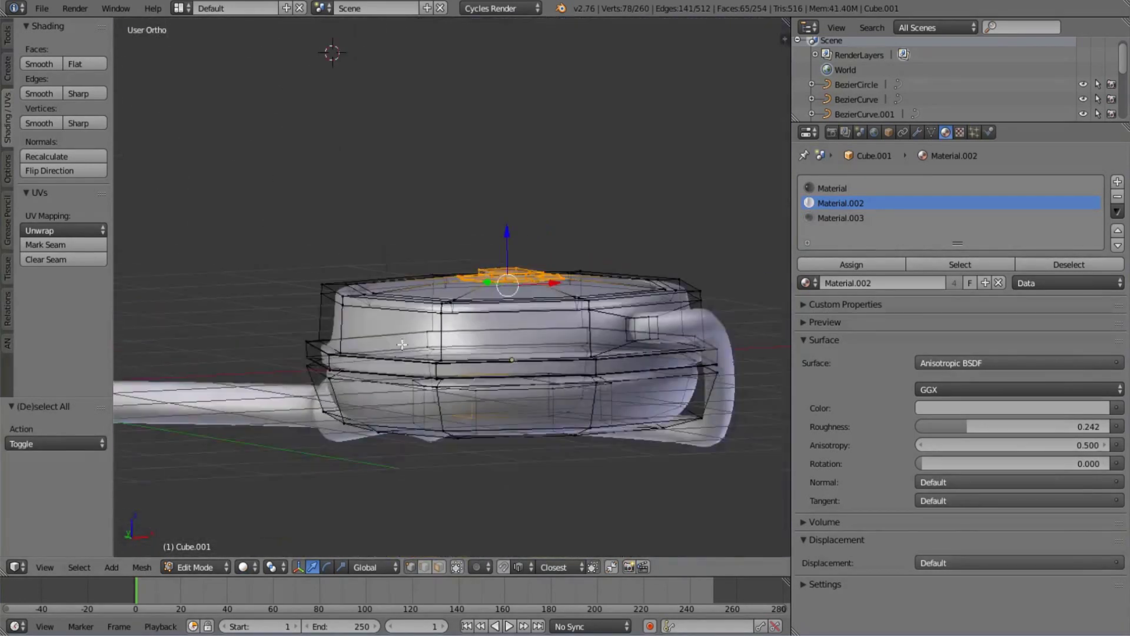
pyautogui.press('s')
pyautogui.press('Escape')
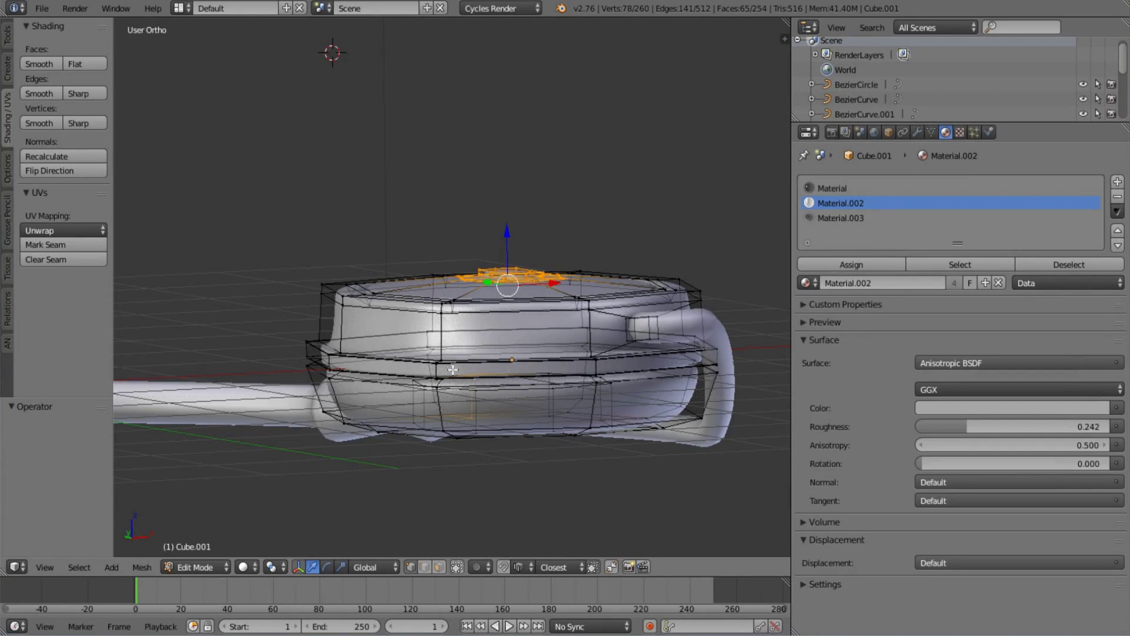
pyautogui.moveTo(609, 167); pyautogui.dragTo(545, 253, button='middle')
# - Toggle the ear cup out of and back into edit mode and orbit around the button
pyautogui.press('Tab')
pyautogui.scroll(4, 545, 253)
pyautogui.press('Tab')
pyautogui.scroll(3, 554, 144)
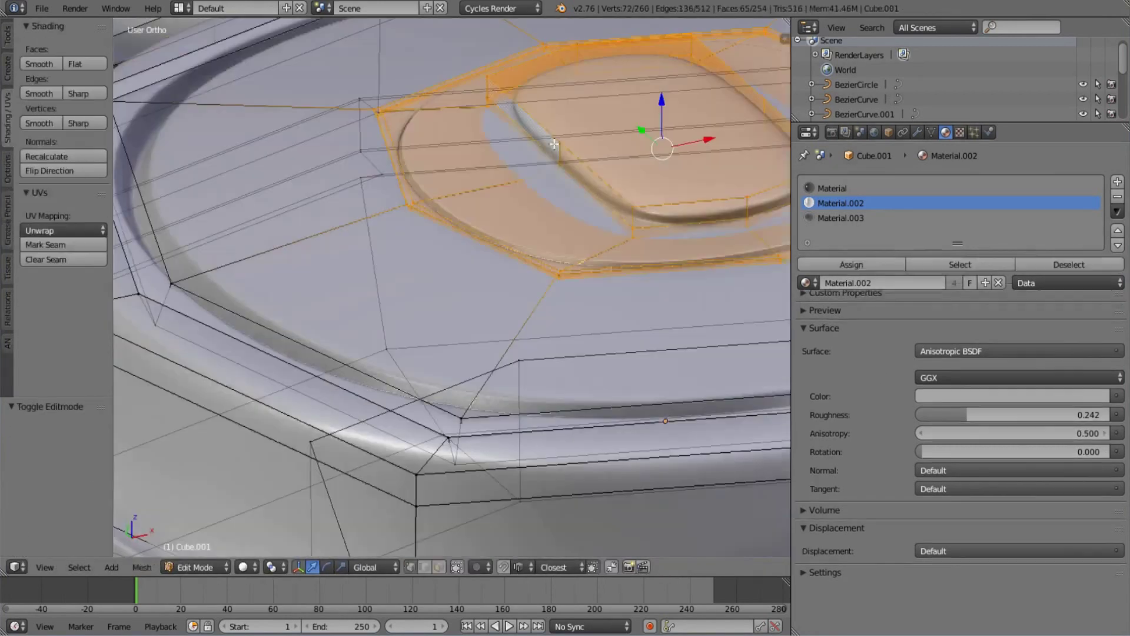
pyautogui.scroll(-3, 554, 144)
pyautogui.hotkey('ctrl', 'shift', 'r')
pyautogui.press('a')
pyautogui.moveTo(554, 144); pyautogui.dragTo(394, 239, button='middle')
pyautogui.scroll(2, 394, 239)
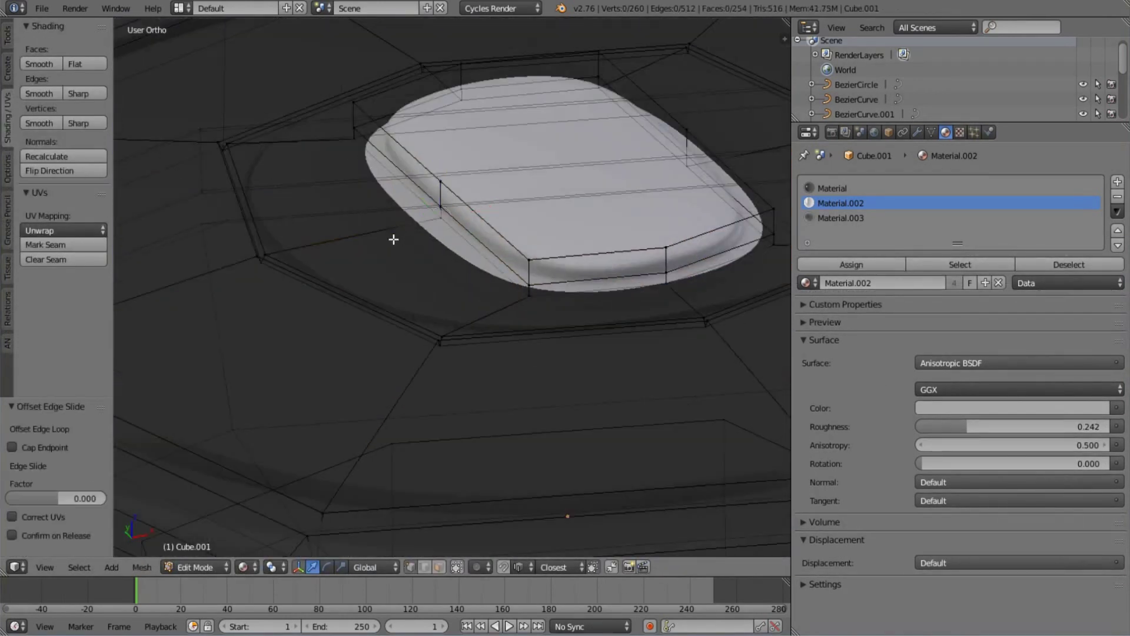
# - Add two edge loops around the raised button's base to tighten it
pyautogui.hotkey('ctrl', 'r')
pyautogui.click(409, 222)
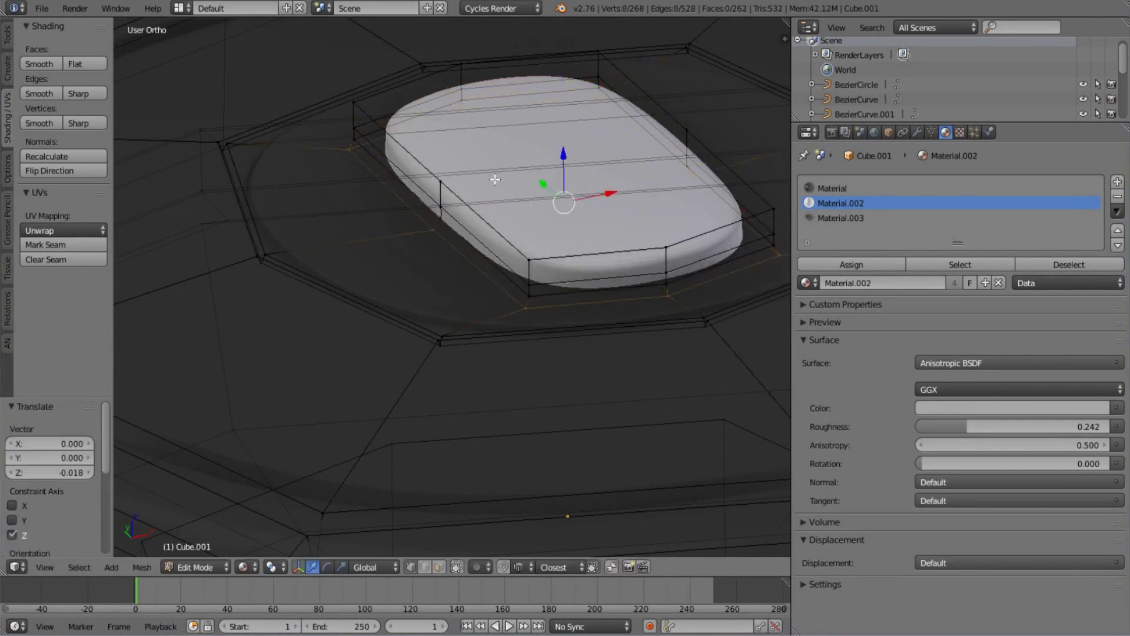
pyautogui.press('g')
pyautogui.press('g')
pyautogui.click(412, 182)
pyautogui.scroll(3, 412, 182)
pyautogui.press('g')
pyautogui.press('z')
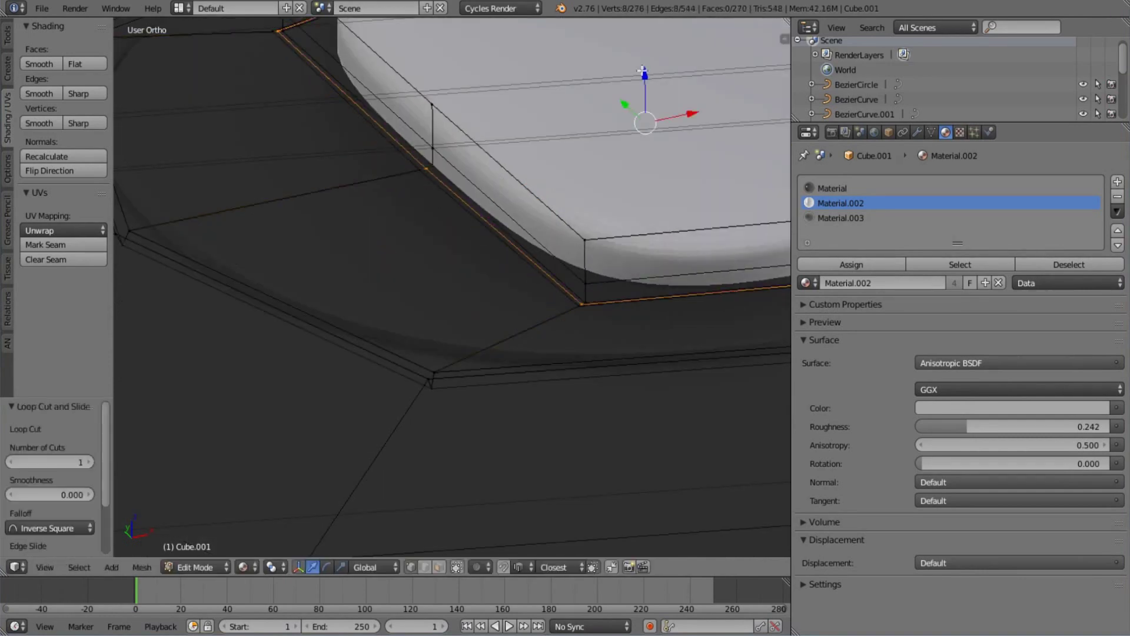
pyautogui.click(364, 241)
# - Check the left ear cup, run an F12 test render, and isolate Cube.001 in local view
pyautogui.press('KP_0')
pyautogui.press('Tab')
pyautogui.rightClick(229, 222)
pyautogui.press('Tab')
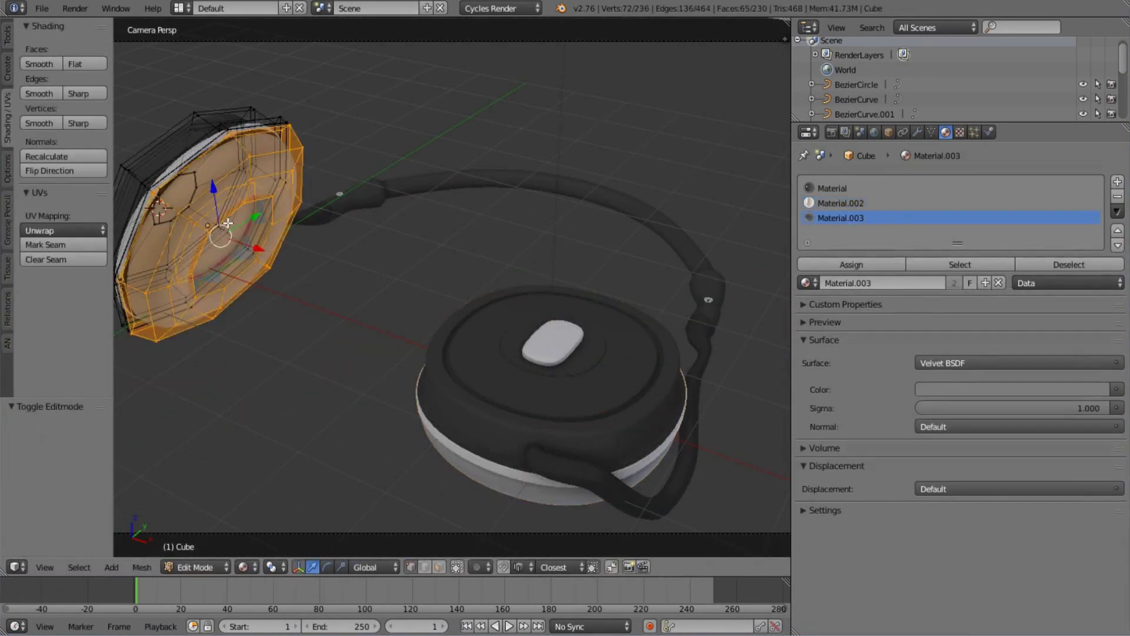
pyautogui.press('Tab')
pyautogui.scroll(-2, 348, 204)
pyautogui.press('F12')
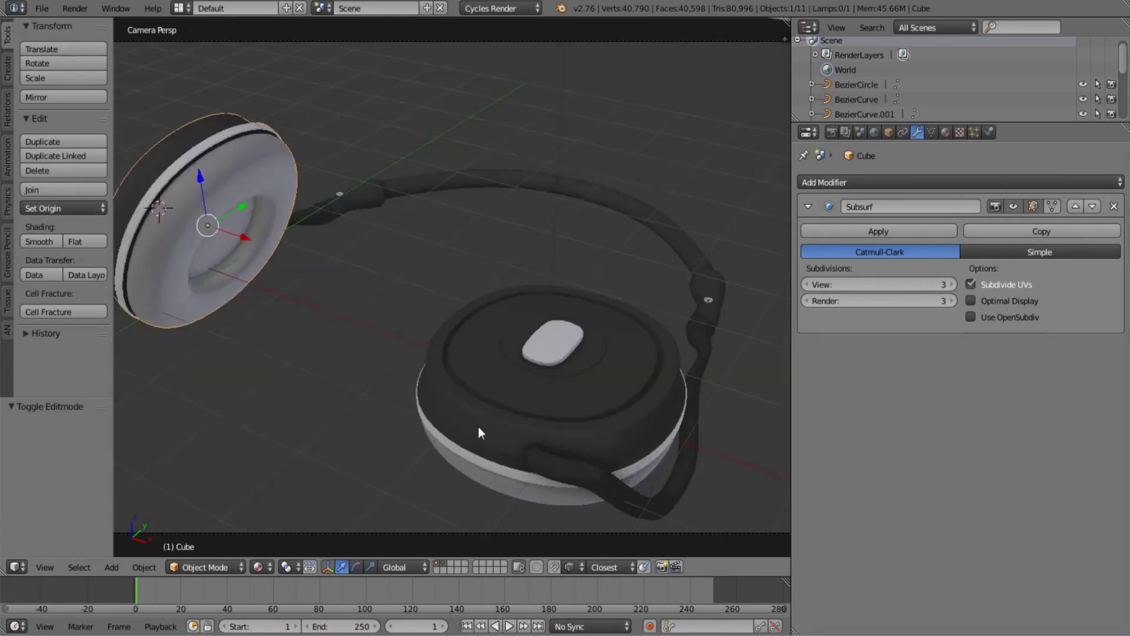
pyautogui.press('KP_Divide')
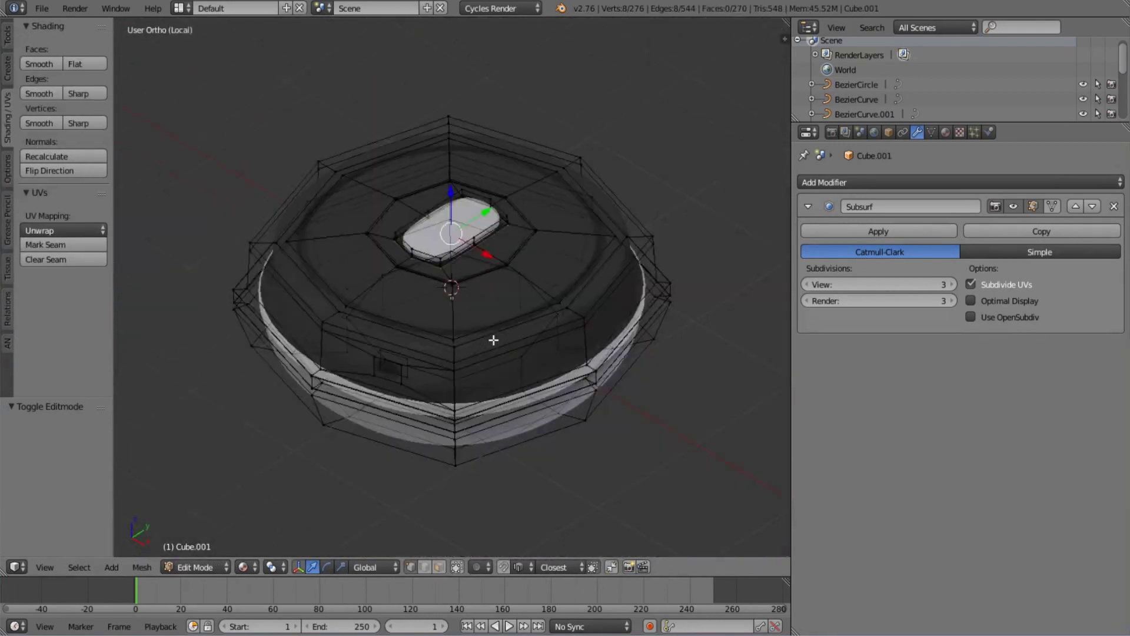
# - Select the two faces below the button in face select mode
pyautogui.moveTo(495, 336); pyautogui.dragTo(476, 352, button='middle')
pyautogui.rightClick(476, 352)
pyautogui.press('2')
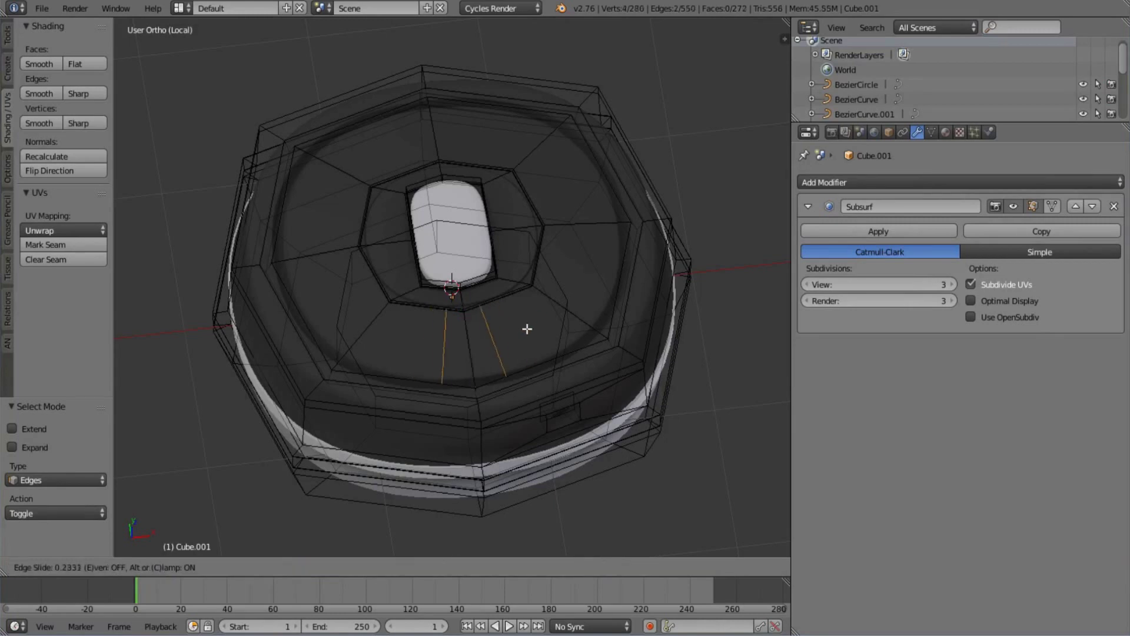
pyautogui.scroll(3, 525, 328)
pyautogui.hotkey('ctrl', 'Tab')
pyautogui.click(479, 361)
pyautogui.moveTo(515, 312); pyautogui.dragTo(563, 314, button='middle')
# - Extrude and scale the faces inward twice to form a lowered inset
pyautogui.press('e')
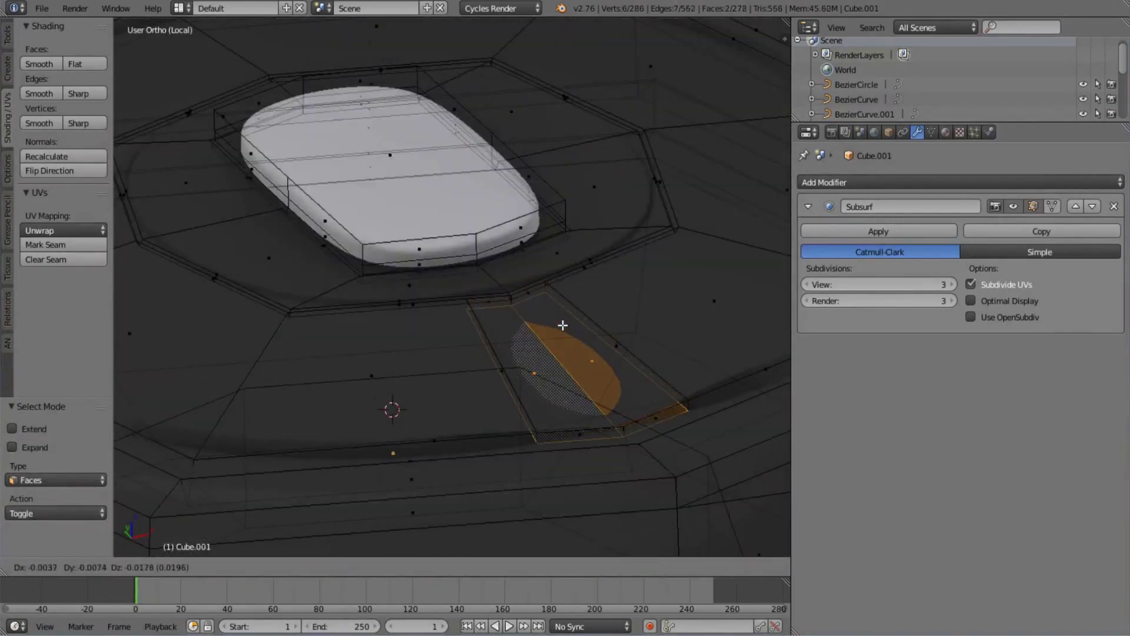
pyautogui.press('s')
pyautogui.click(564, 310)
pyautogui.press('g')
pyautogui.press('z')
pyautogui.press('Escape')
pyautogui.press('e')
pyautogui.press('Escape')
pyautogui.press('s')
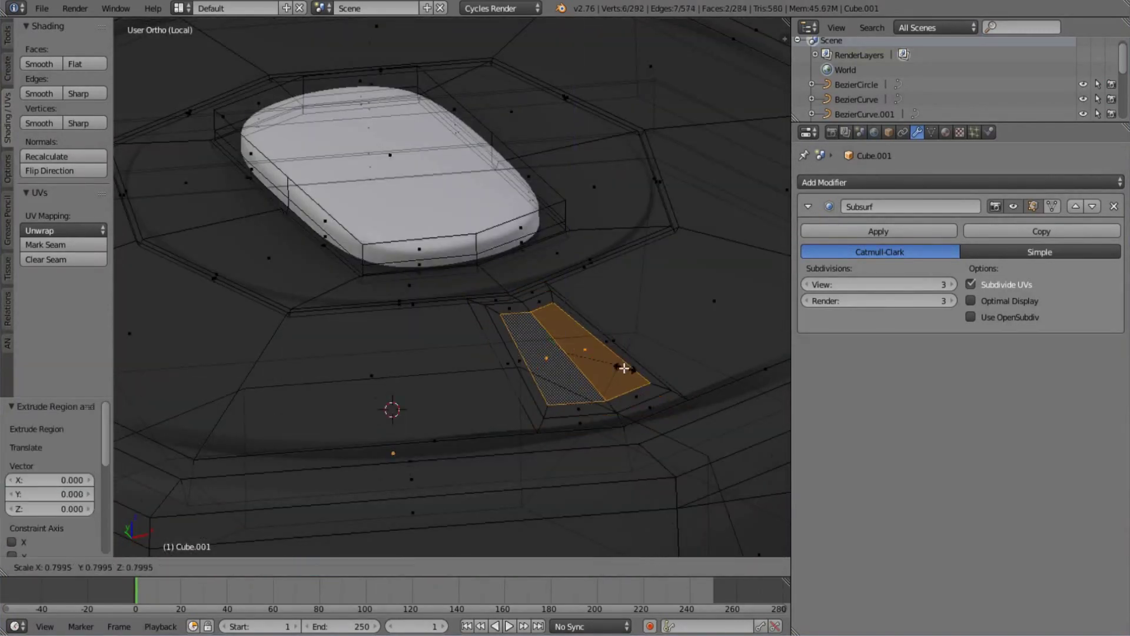
pyautogui.click(612, 364)
# - Narrow the inset along X and snap its vertices into place with vertex snapping
pyautogui.moveTo(612, 364); pyautogui.dragTo(553, 412, button='middle')
pyautogui.press('s')
pyautogui.press('x')
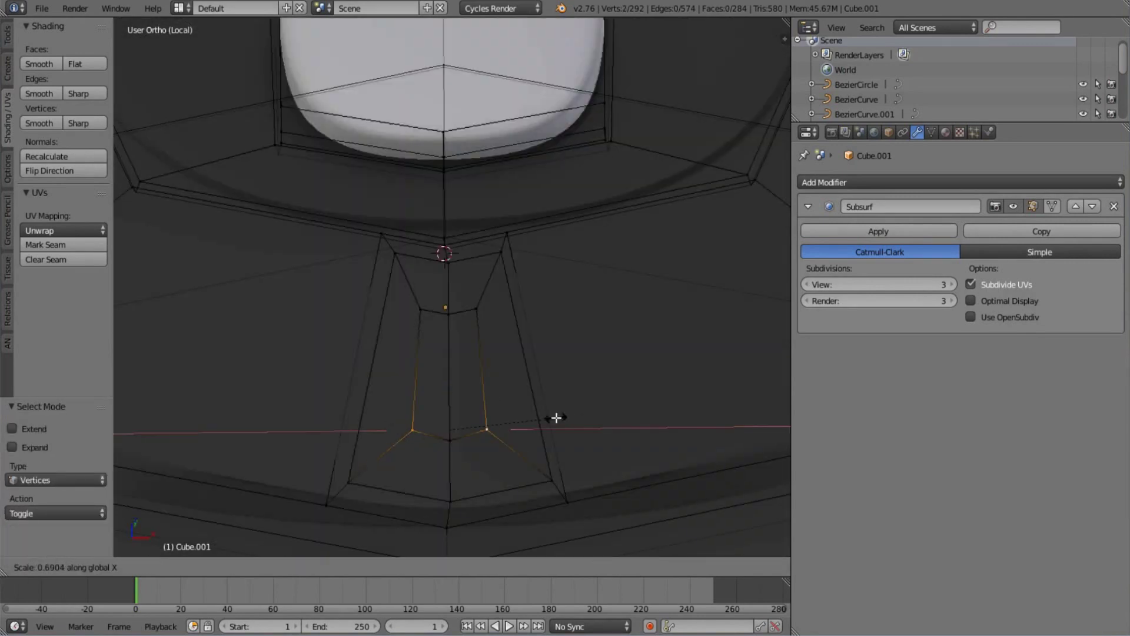
pyautogui.click(556, 417)
pyautogui.click(527, 563)
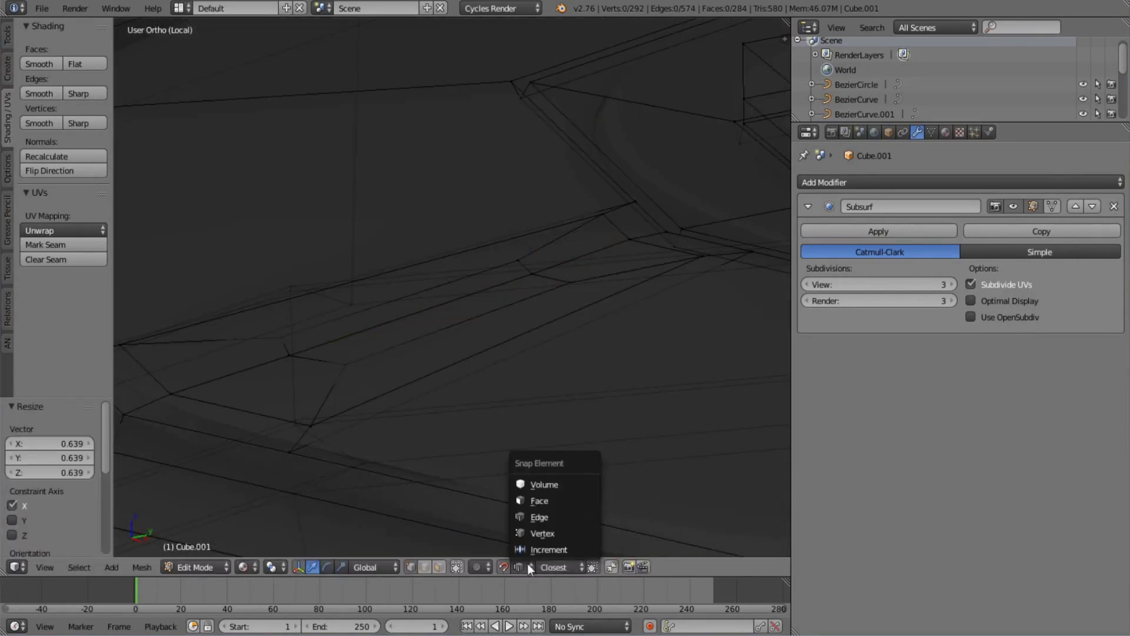
pyautogui.click(525, 532)
pyautogui.press('g')
pyautogui.press('y')
pyautogui.click(589, 257)
pyautogui.press('g')
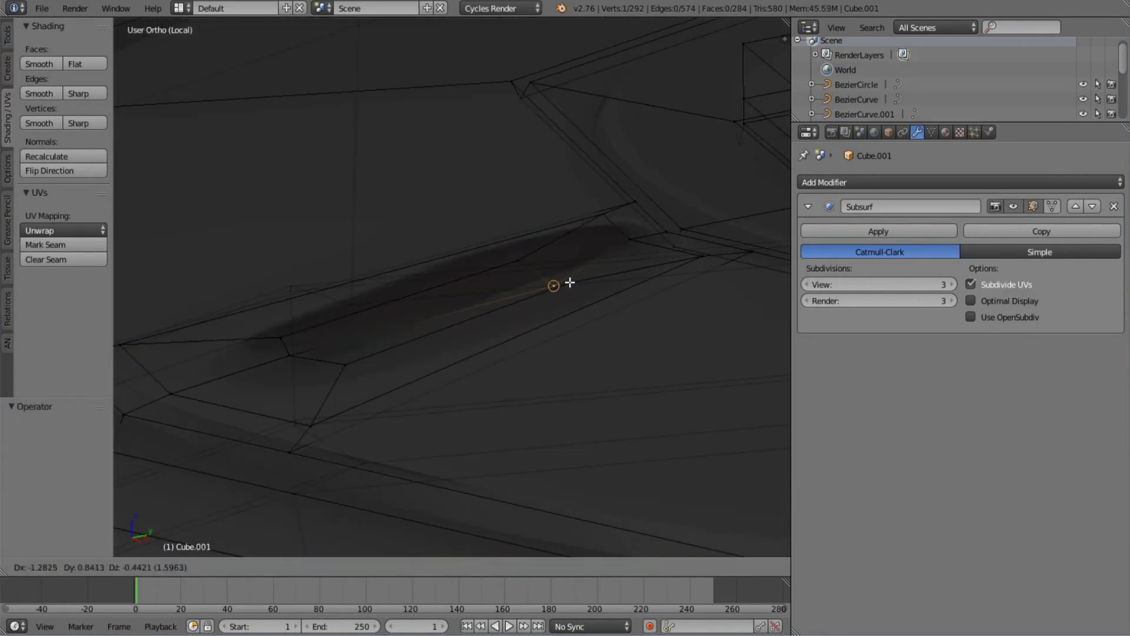
pyautogui.click(538, 252)
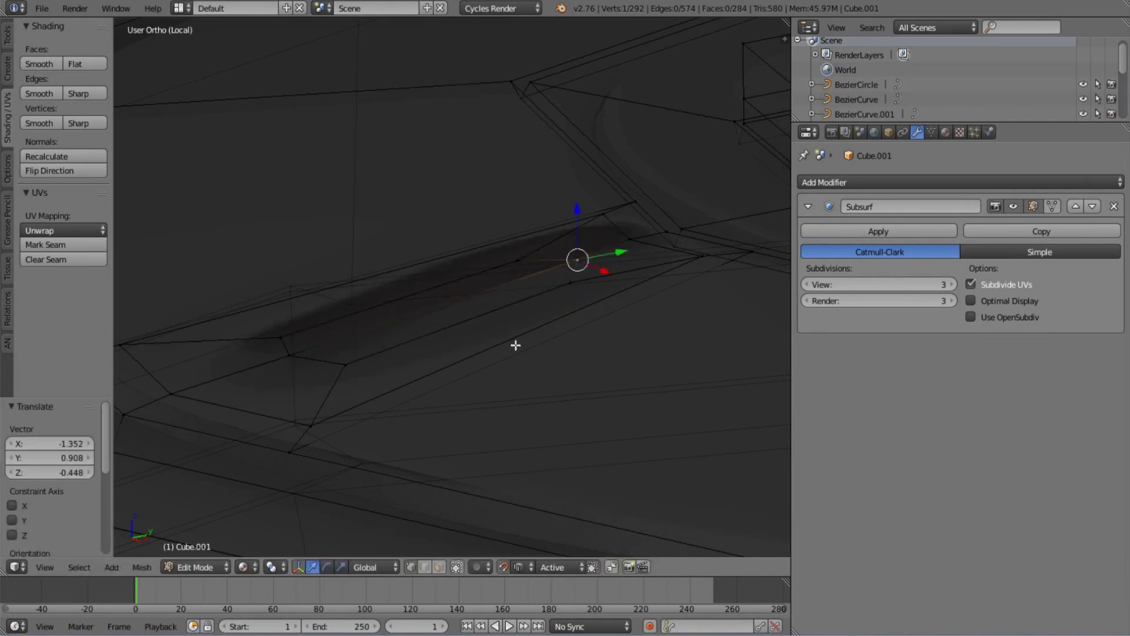
# - Adjust the inset's long edge and set the transform orientation to Normal
pyautogui.moveTo(515, 343); pyautogui.dragTo(577, 591, button='middle')
pyautogui.click(559, 567)
pyautogui.keyDown('shift'); pyautogui.rightClick(682, 279); pyautogui.keyUp('shift')
pyautogui.press('g')
pyautogui.press('y')
pyautogui.click(623, 321)
pyautogui.click(375, 567)
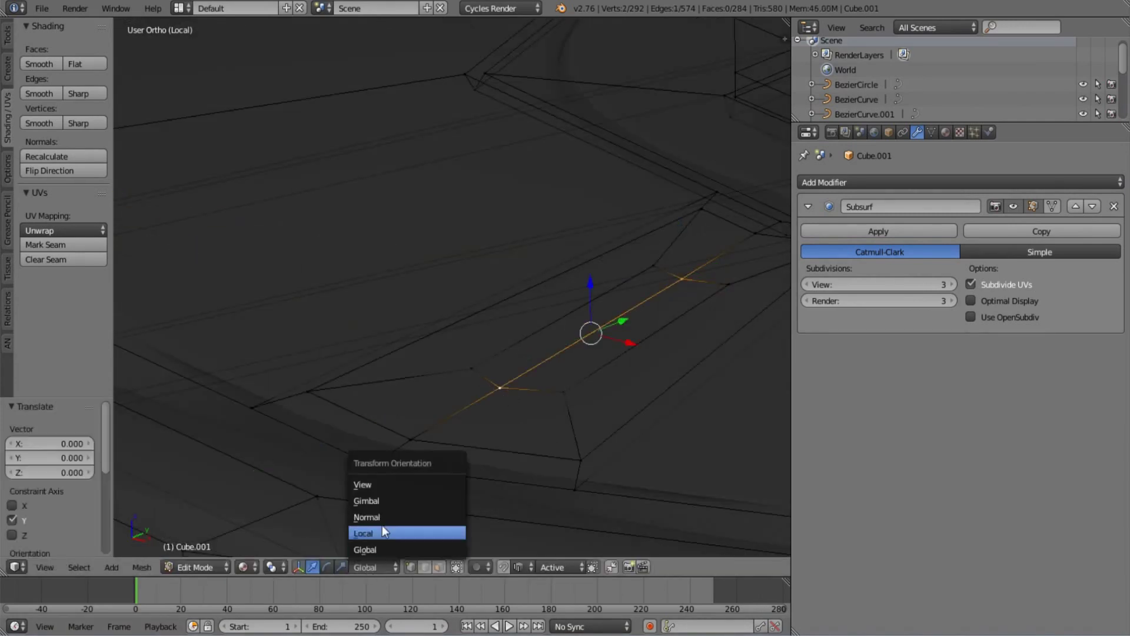
pyautogui.click(382, 518)
# - Extrude a narrow strip of faces from the edge and shrink its face slightly
pyautogui.press('e')
pyautogui.click(559, 365)
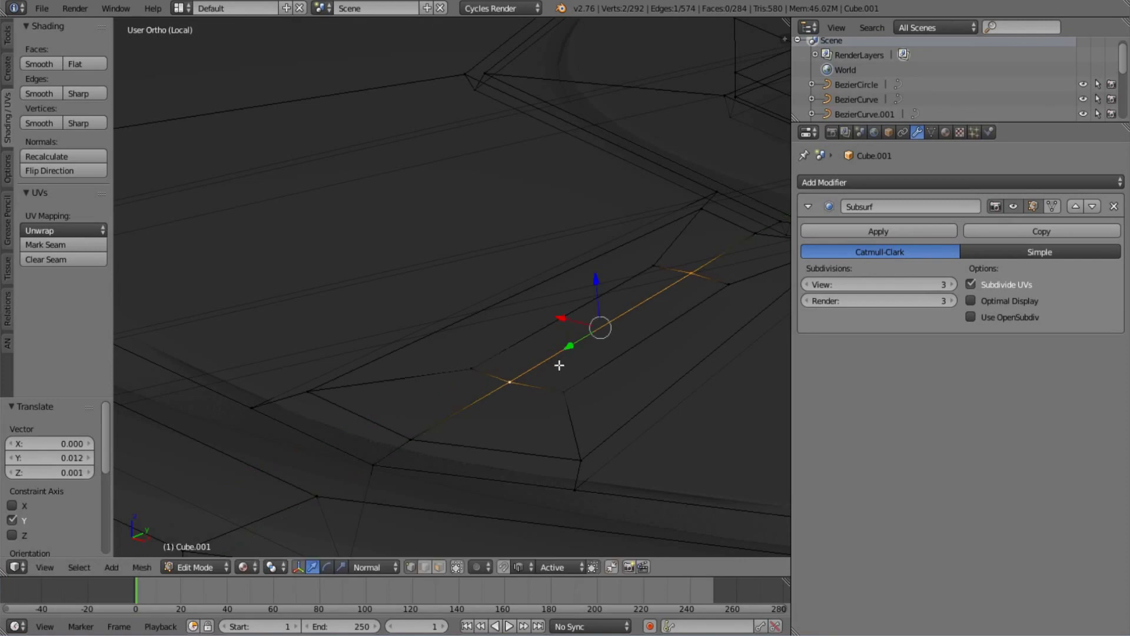
pyautogui.hotkey('ctrl', 'Tab')
pyautogui.press('e')
pyautogui.click(626, 297)
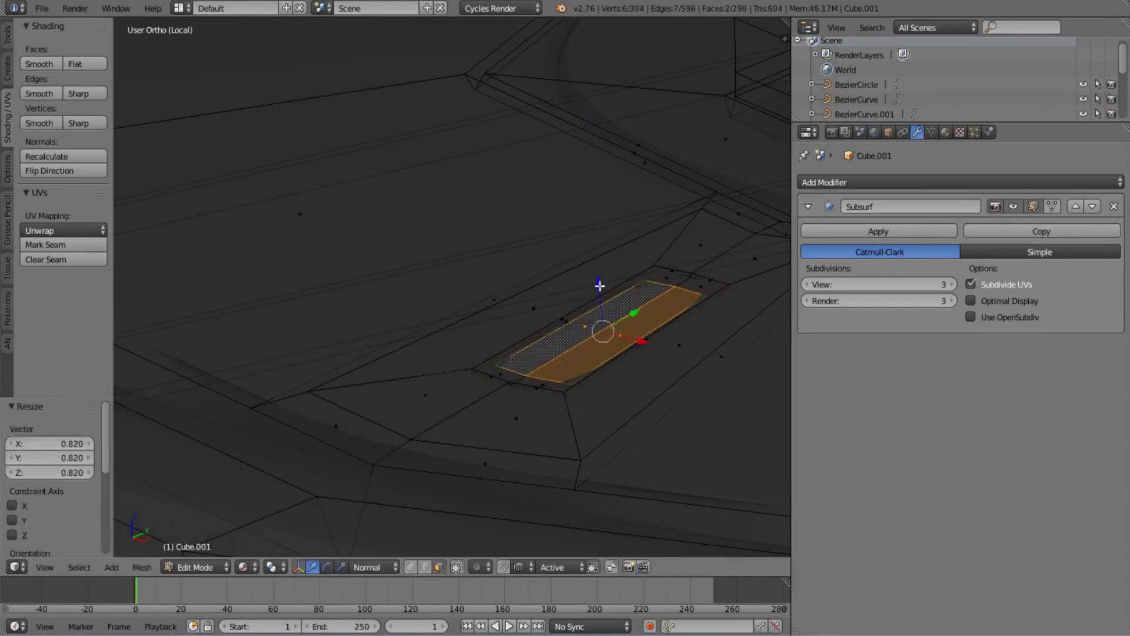
pyautogui.press('Tab')
pyautogui.press('Tab')
pyautogui.click(946, 132)
# - Give the strip a new blue Emission material with strength 1.5
pyautogui.click(1117, 181)
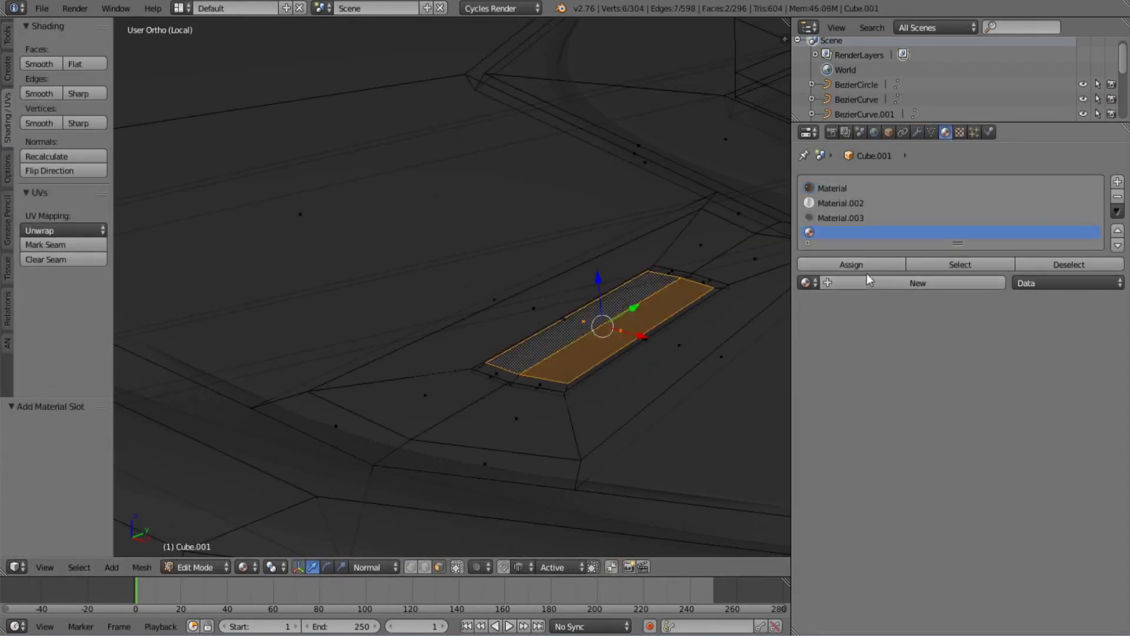
pyautogui.click(852, 264)
pyautogui.click(918, 283)
pyautogui.click(1012, 389)
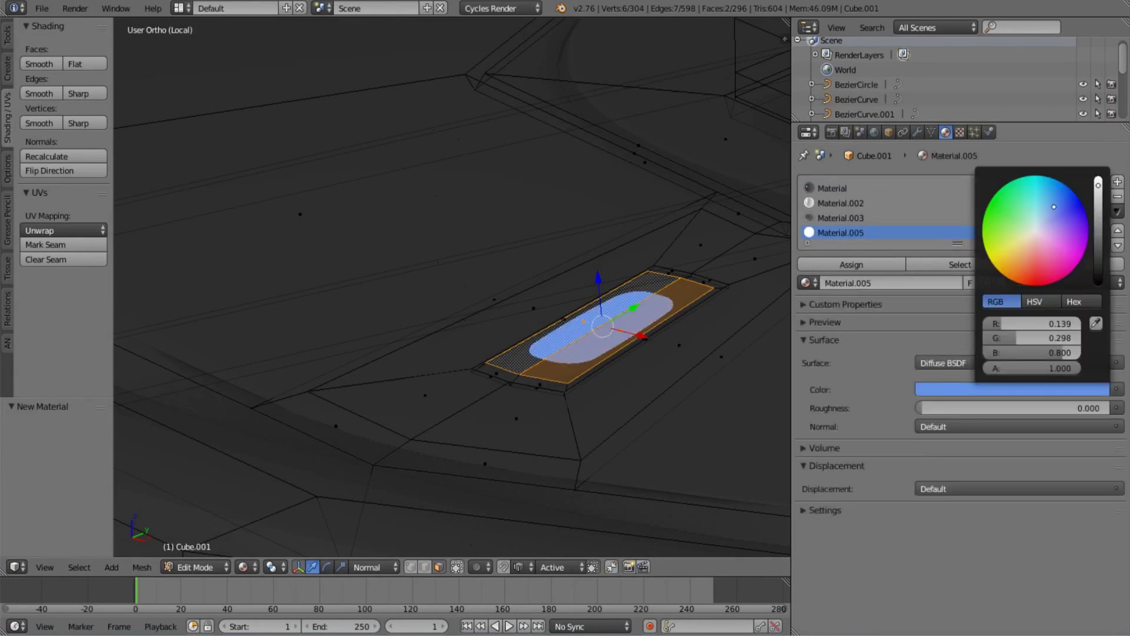
pyautogui.click(1001, 271)
pyautogui.click(972, 363)
pyautogui.click(951, 313)
pyautogui.scroll(3, 653, 306)
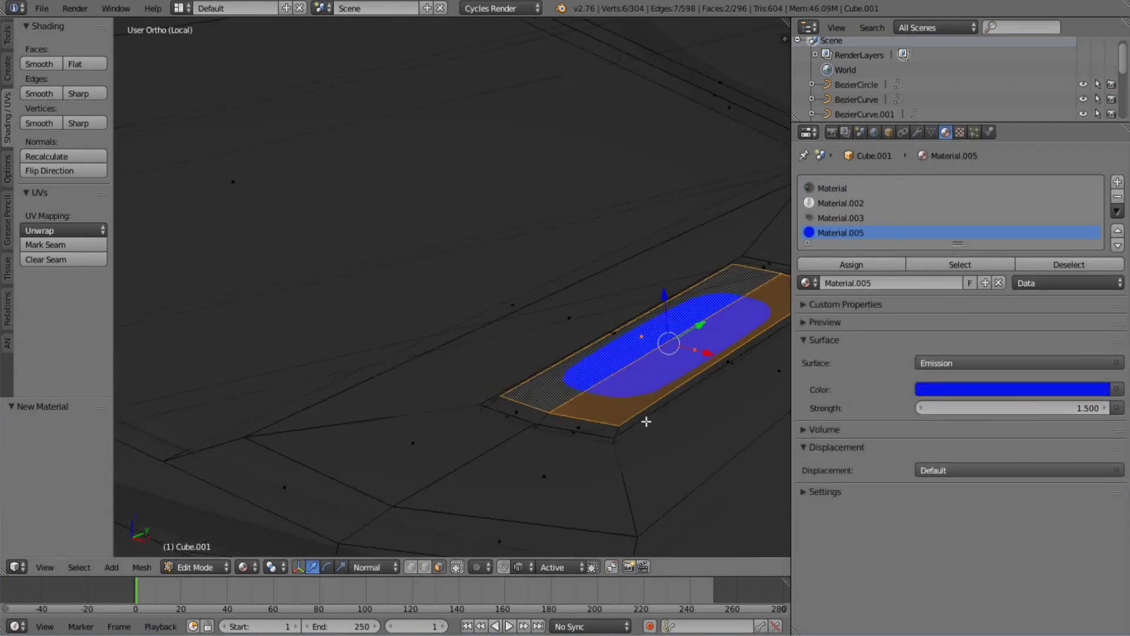
pyautogui.press('g')
pyautogui.press('z')
pyautogui.click(575, 422)
# - Bevel the strip, give its thin border the base ear cup material, and restore the full scene
pyautogui.hotkey('ctrl', 'b')
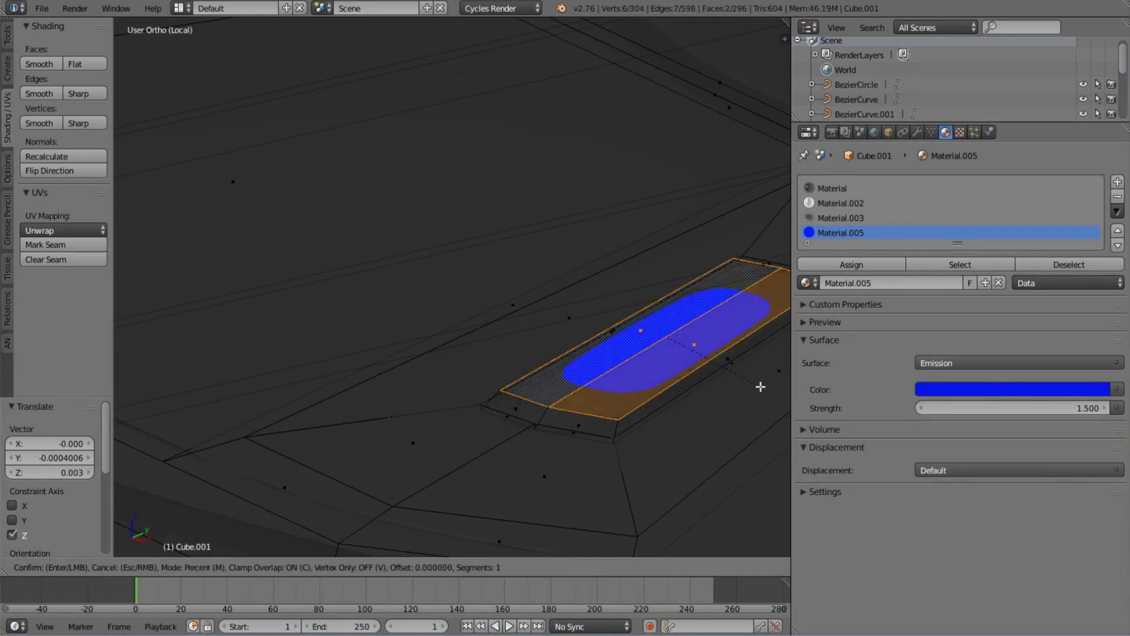
pyautogui.click(762, 388)
pyautogui.click(615, 421)
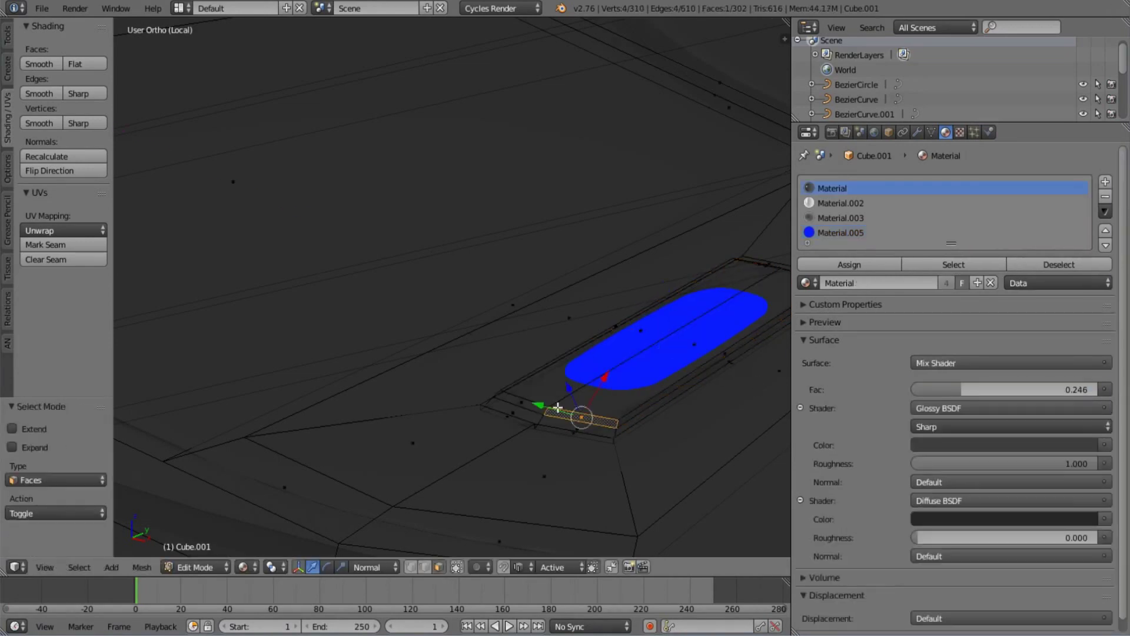
pyautogui.click(841, 233)
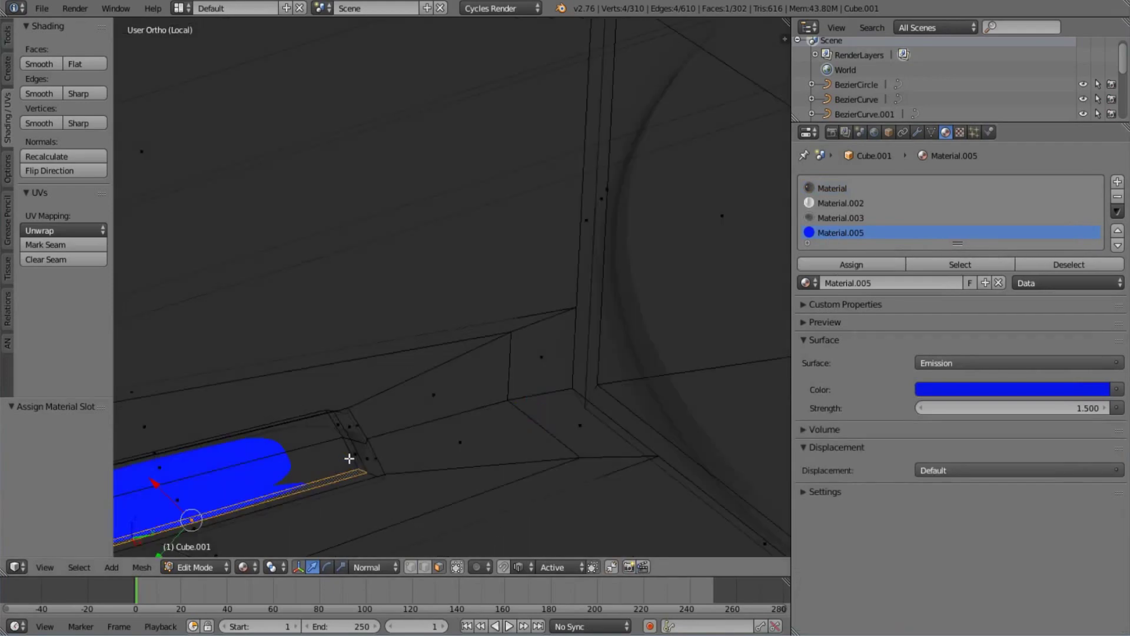
pyautogui.click(832, 188)
pyautogui.click(851, 264)
pyautogui.click(840, 233)
pyautogui.moveTo(439, 434)
pyautogui.mouseDown(button='middle')
pyautogui.moveTo(535, 255)
pyautogui.moveTo(645, 277)
pyautogui.mouseUp(button='middle')
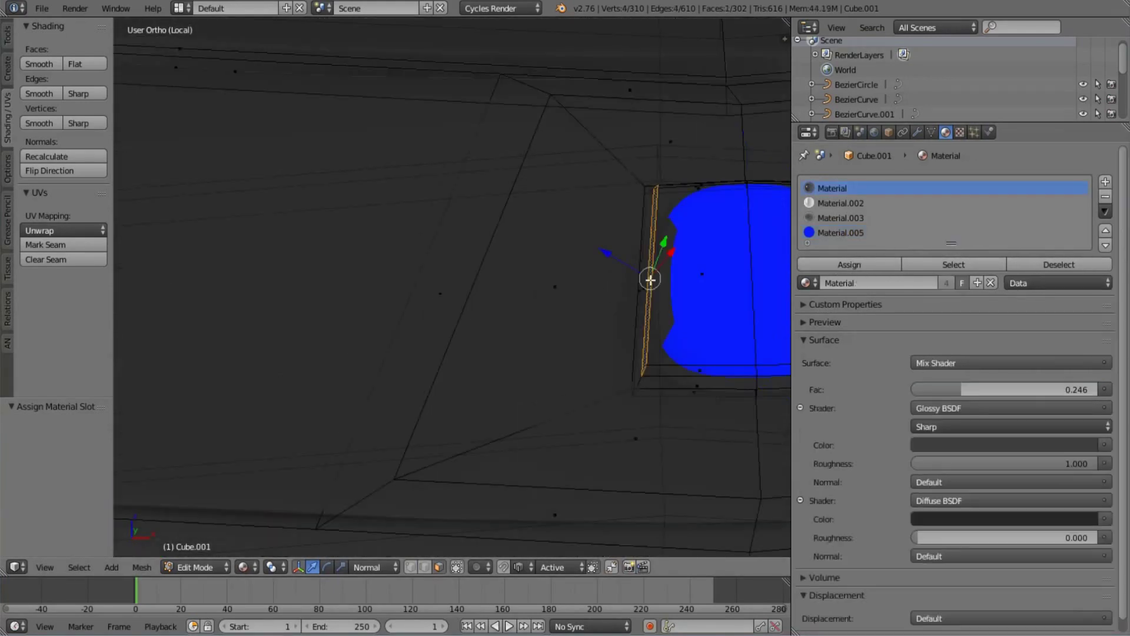
pyautogui.press('Tab')
pyautogui.press('KP_Divide')
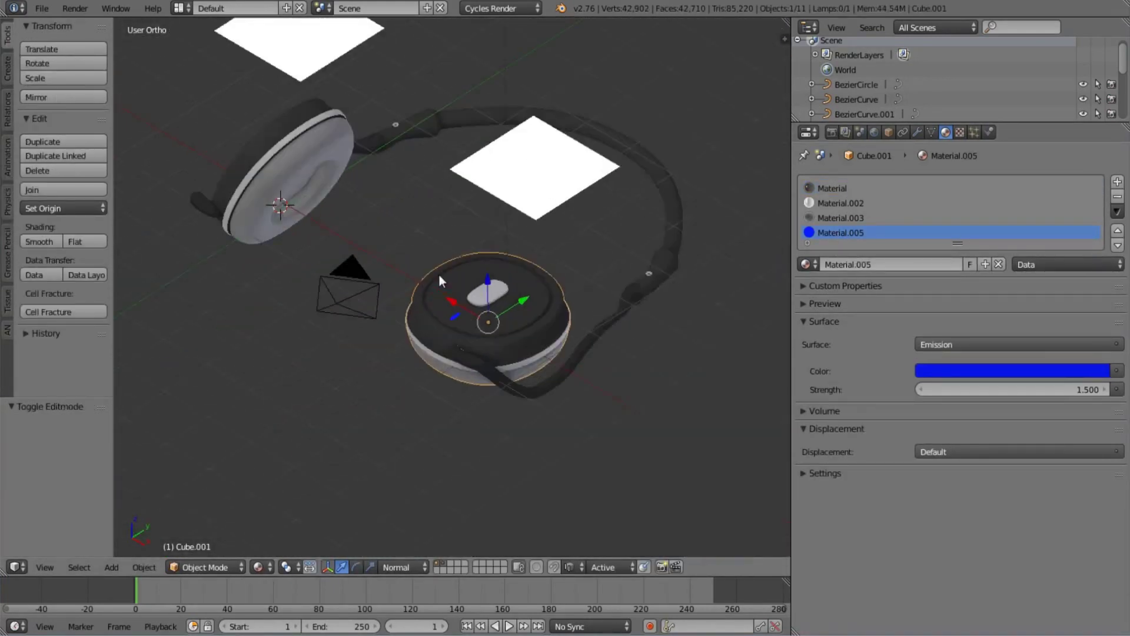
# - Set render resolution to 100% of 1920×1080, view through the camera, and expand Sampling
pyautogui.click(831, 131)
pyautogui.scroll(-6, 928, 413)
pyautogui.moveTo(874, 209); pyautogui.dragTo(942, 209)
pyautogui.press('Home')
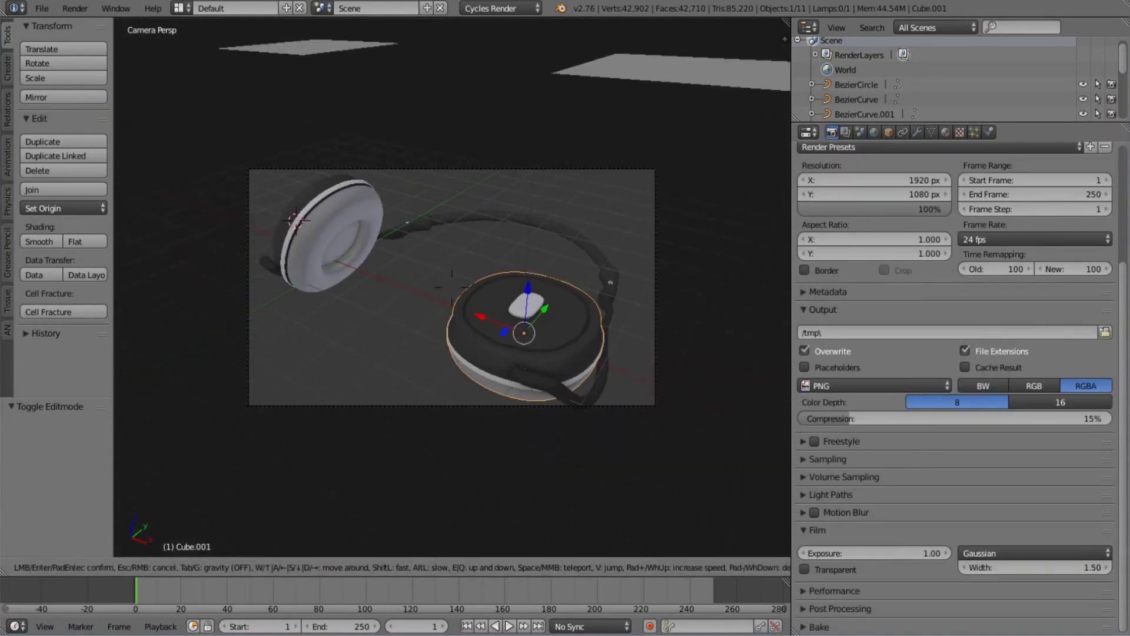
pyautogui.click(919, 459)
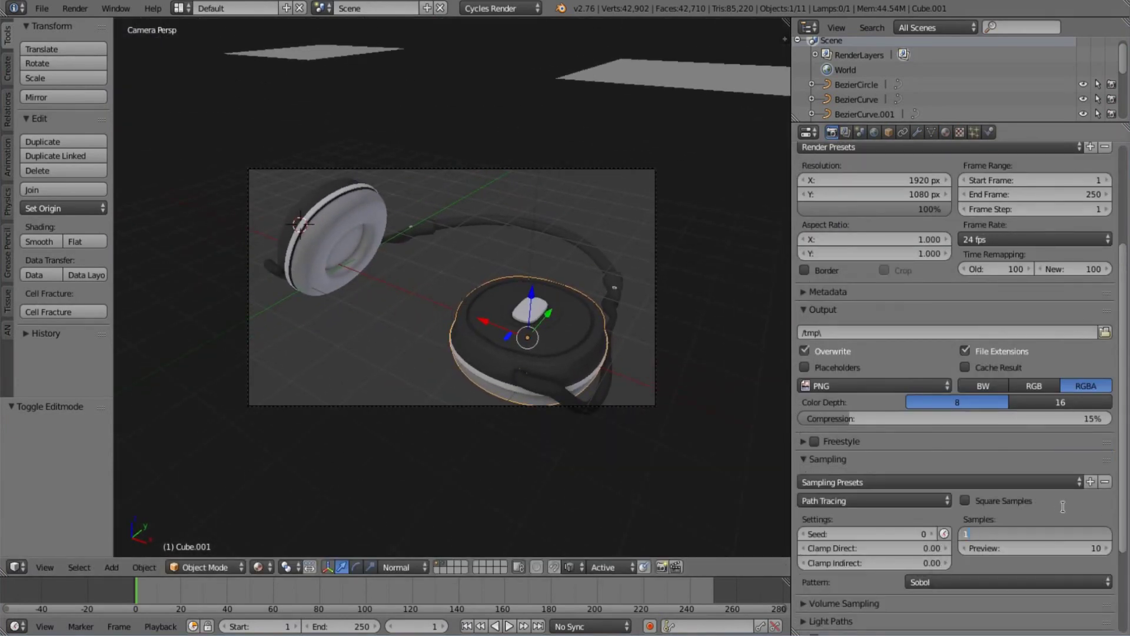